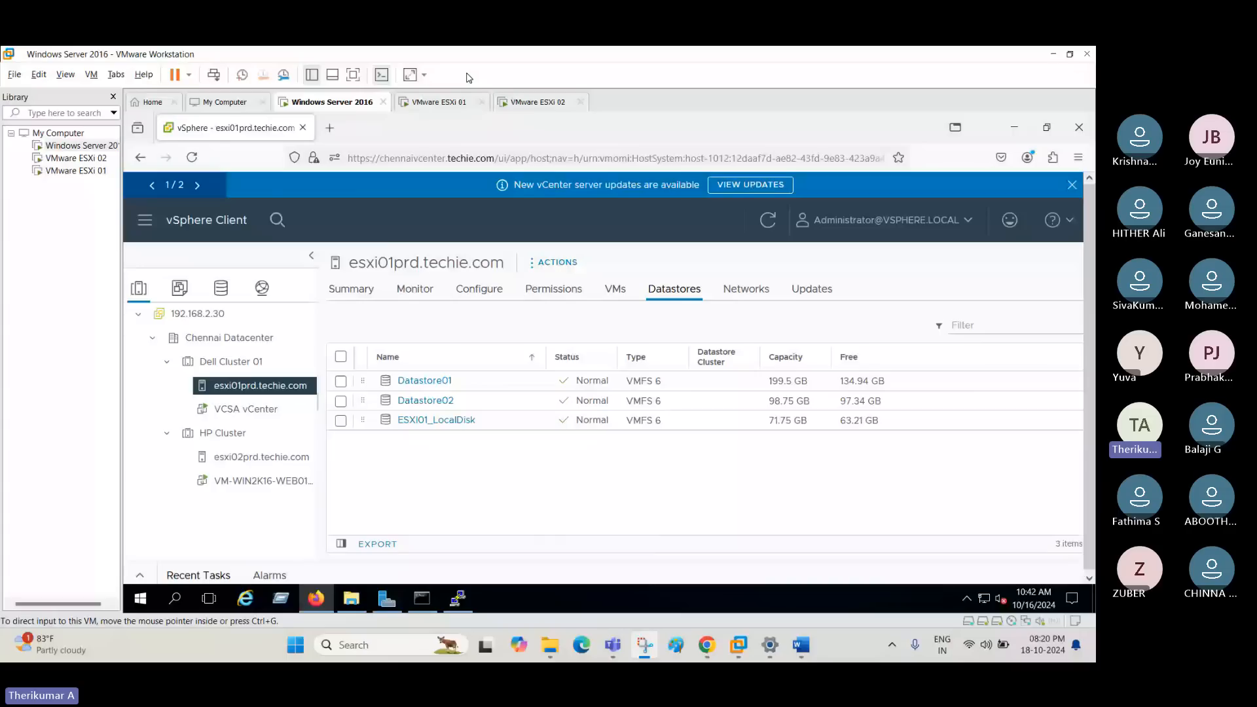
- Show the virtual machine full screen and compare the datastore lists of hosts esxi01prd.techie.com and esxi02prd.techie.com
left_click(469, 78)
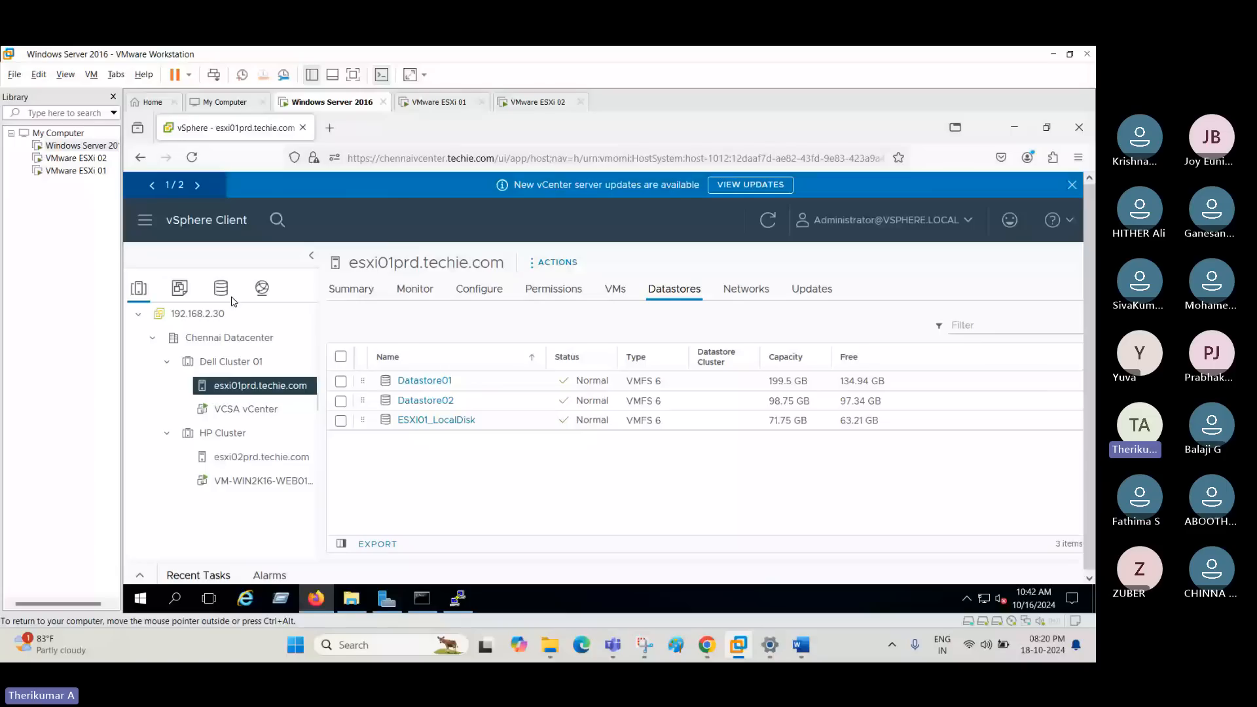
key("ctrl+alt+Return")
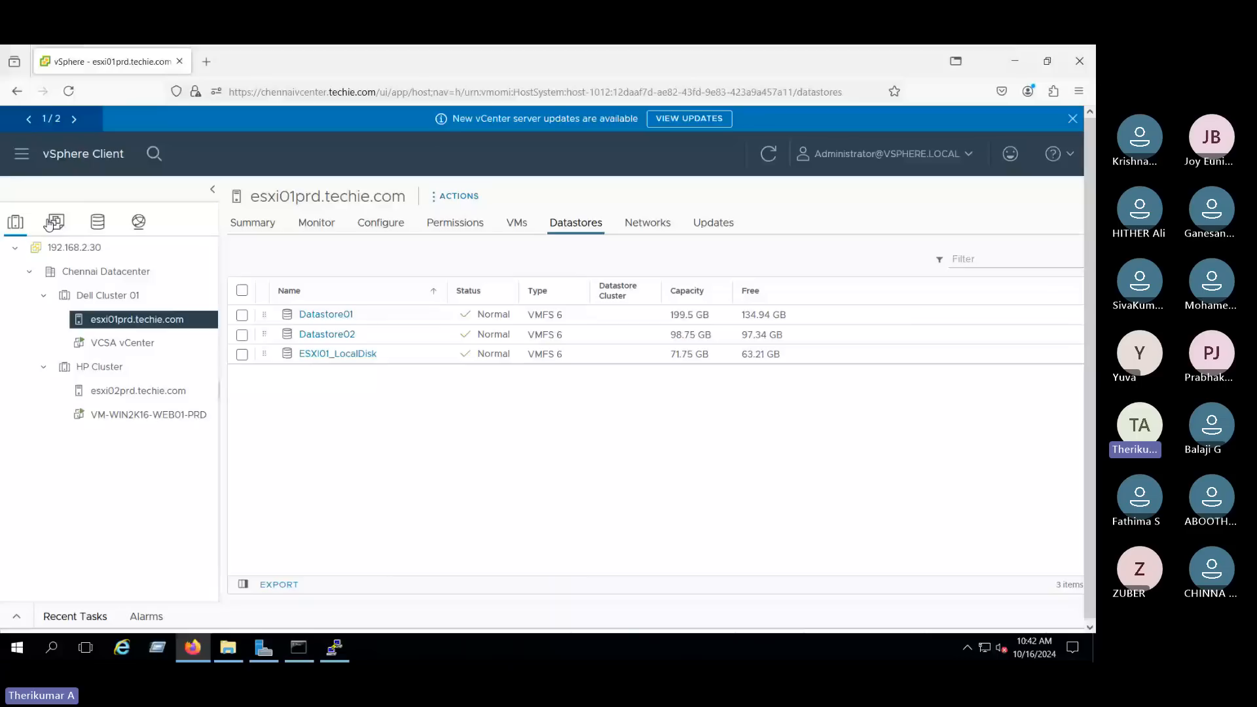
left_click(98, 222)
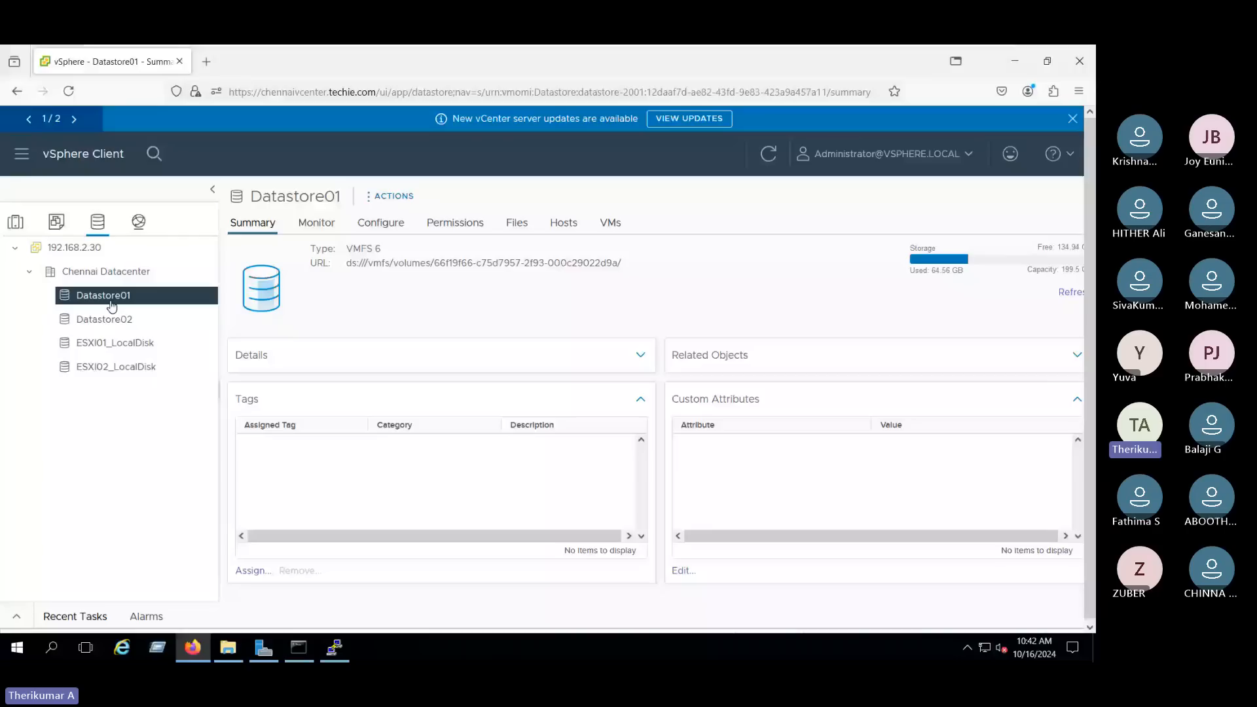
left_click(15, 226)
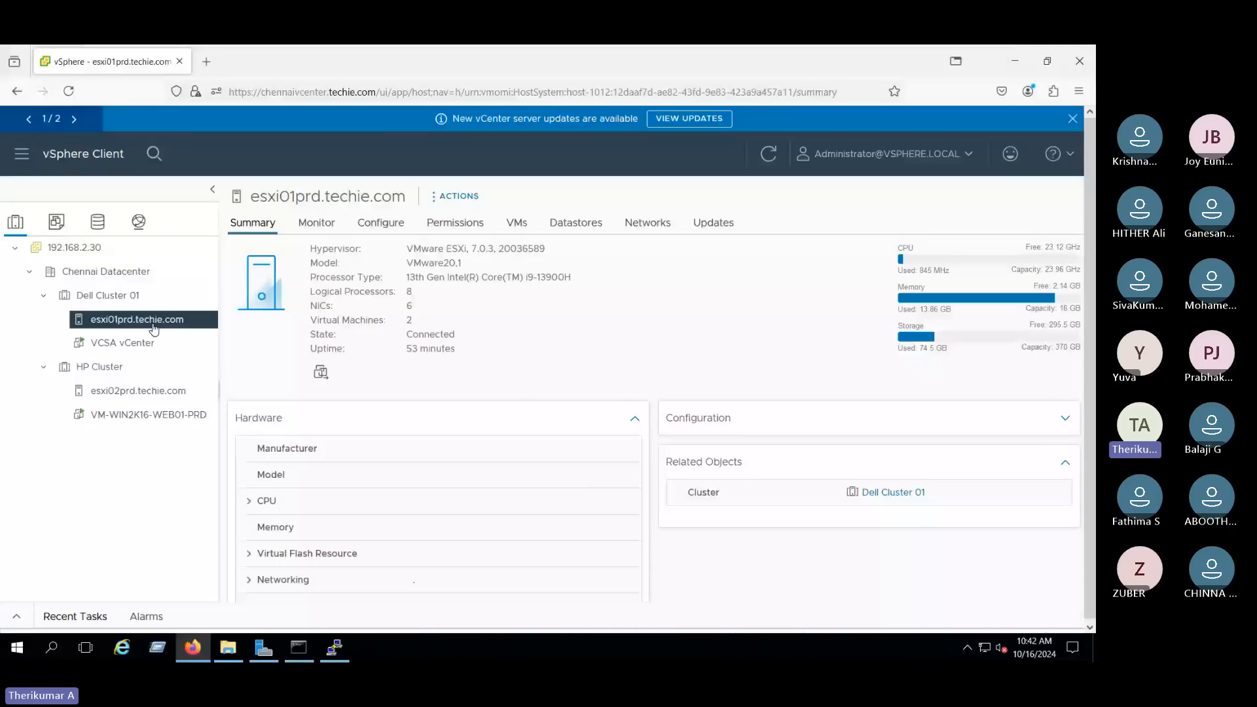
left_click(576, 223)
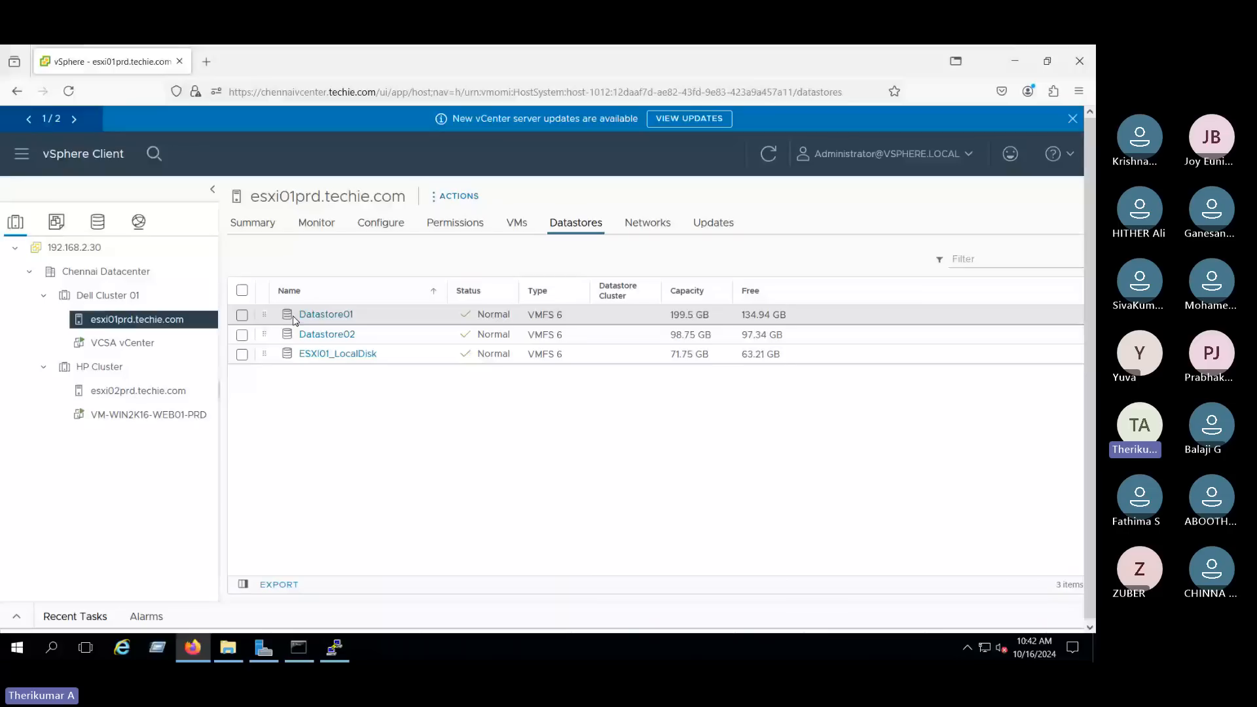
left_click(138, 391)
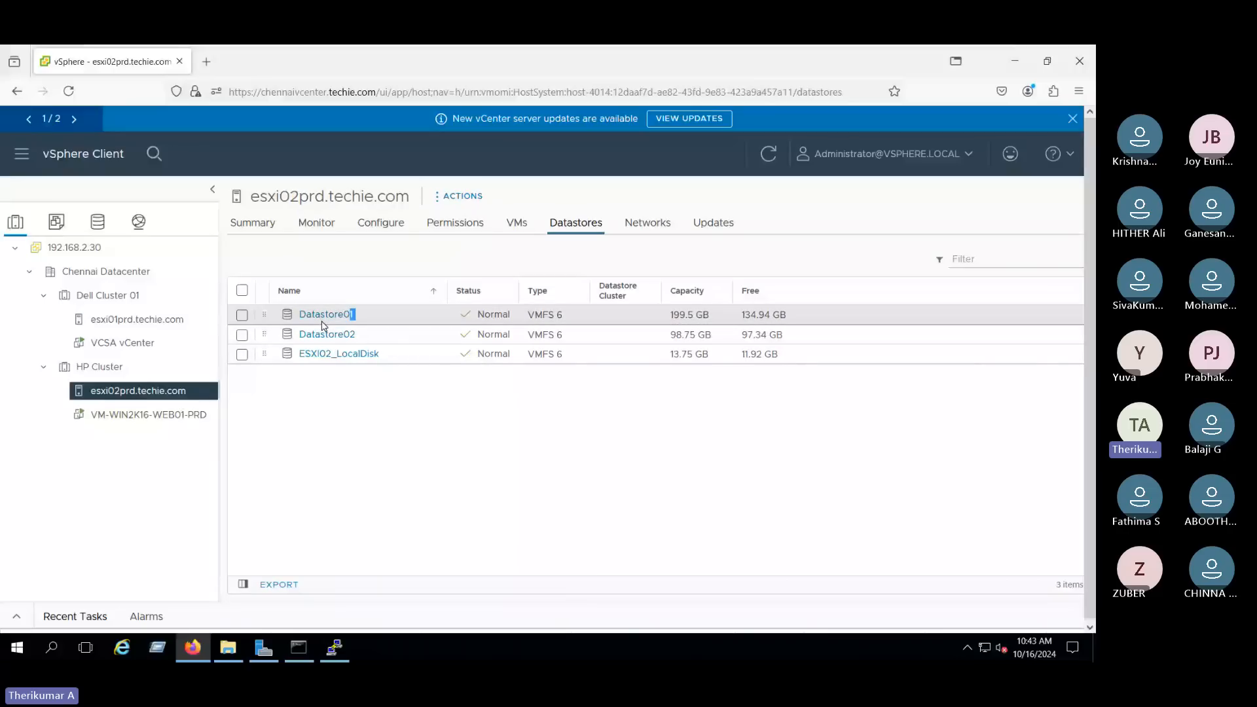
left_click(402, 409)
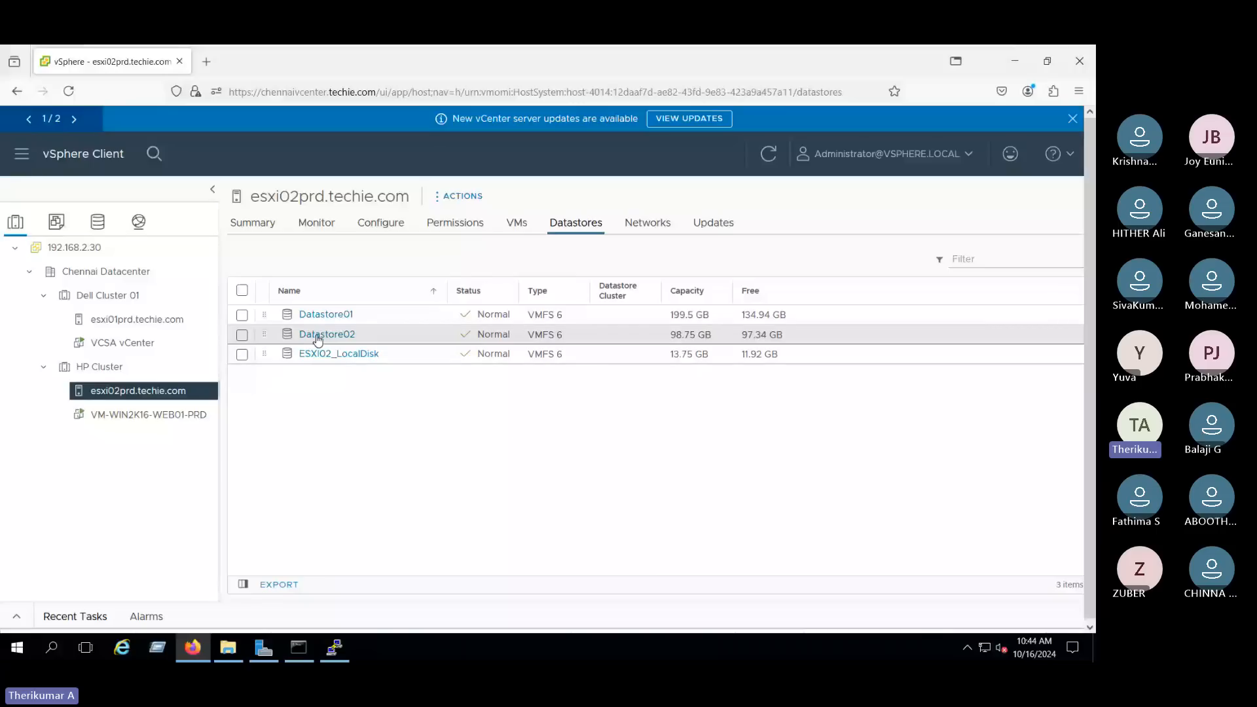
- Open Datastore01 and review its summary and general configuration properties
left_click(334, 316)
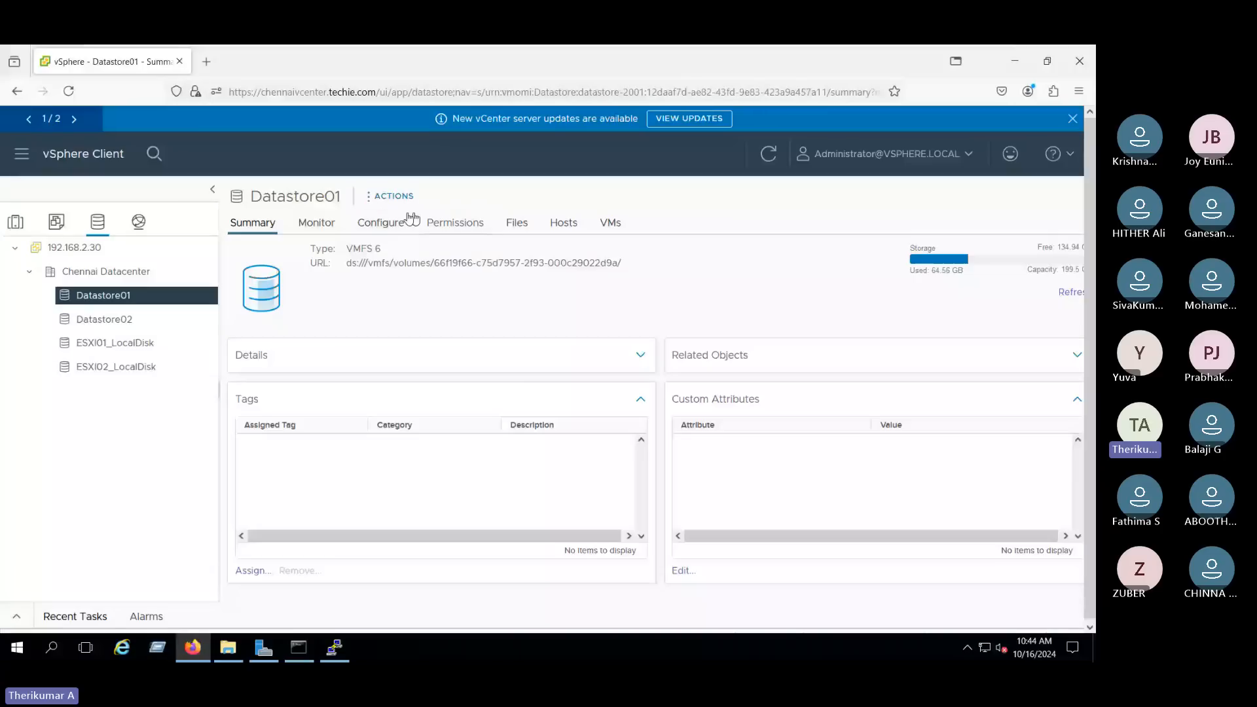
double_click(286, 198)
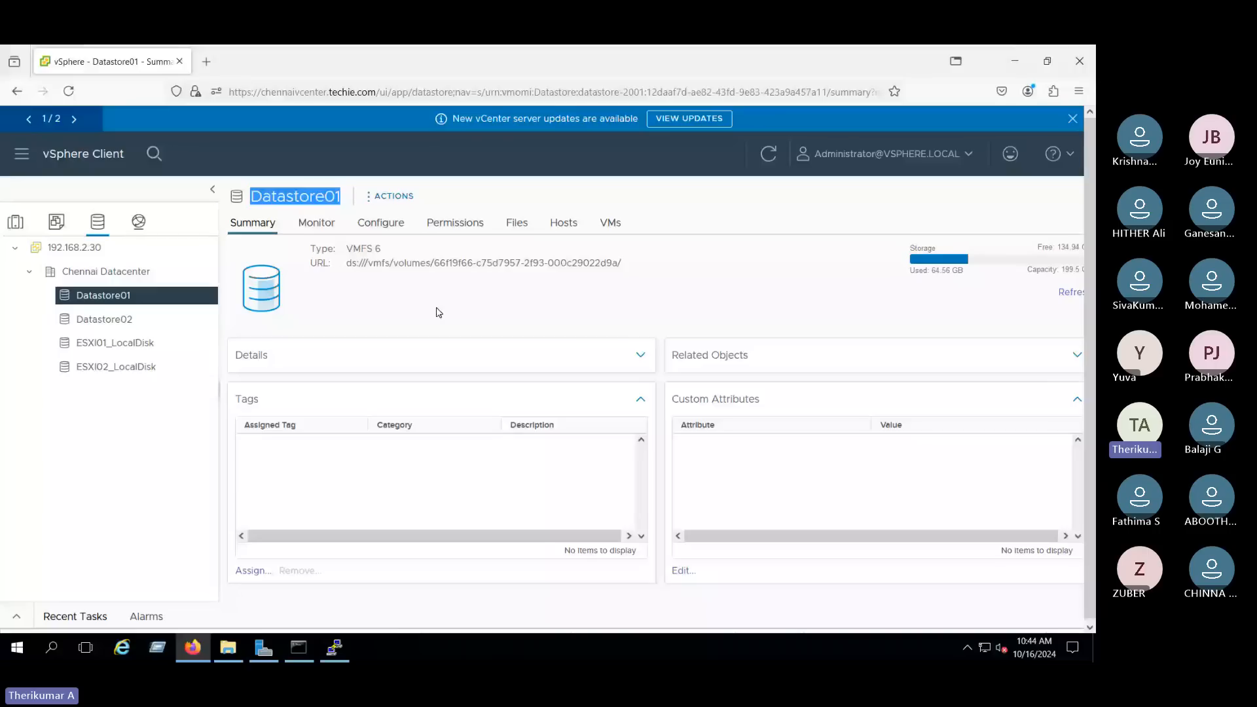
left_click(289, 228)
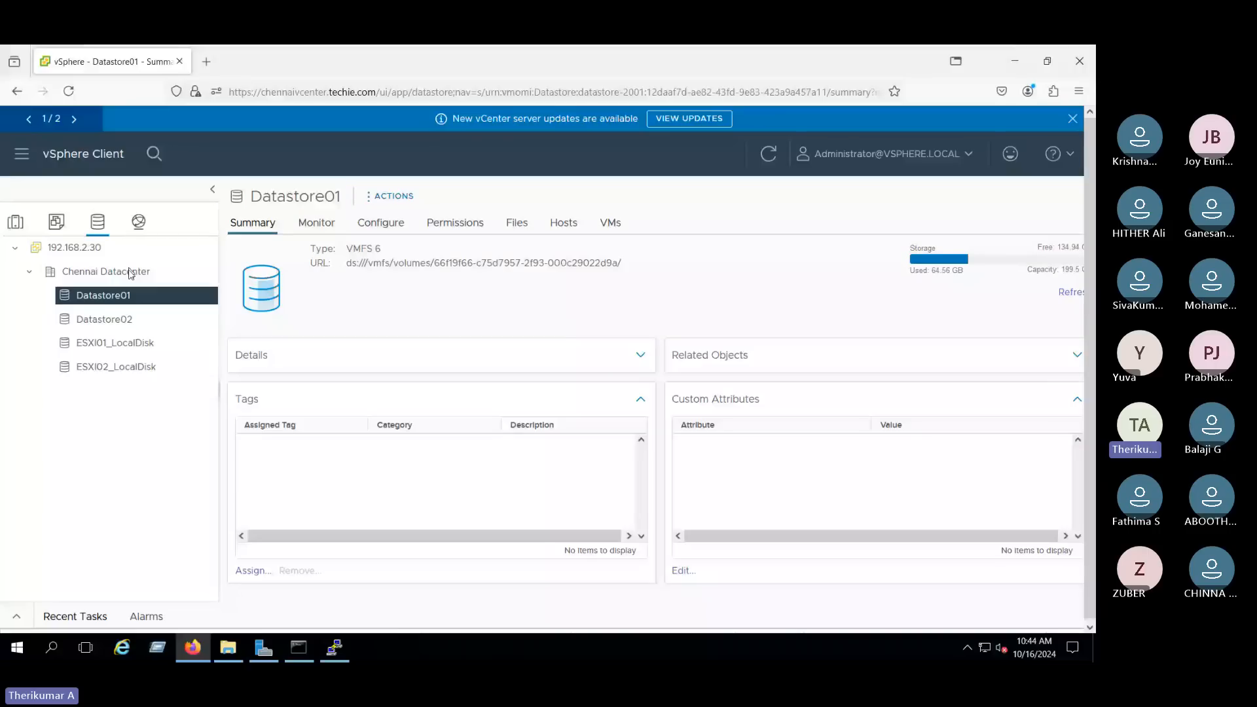
left_click(361, 226)
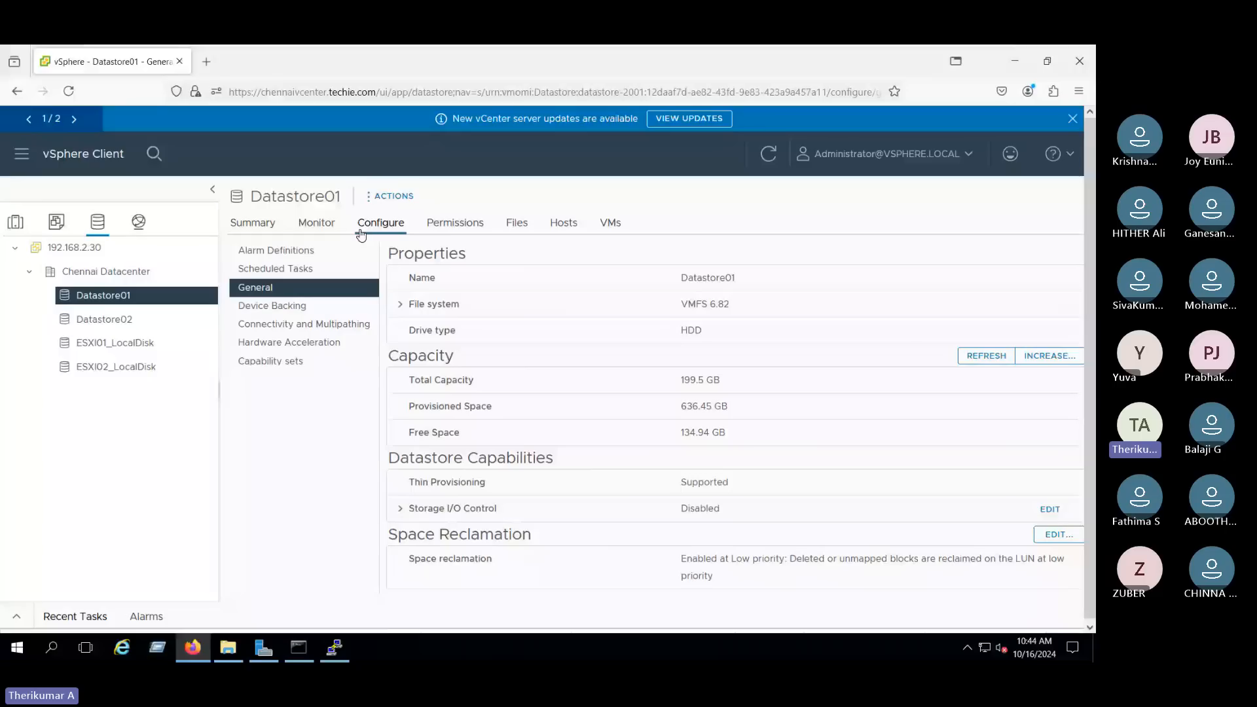
- Examine Datastore01's device backing and highlight the NAA identifier of its MSFT iSCSI disk in the device details
left_click(289, 308)
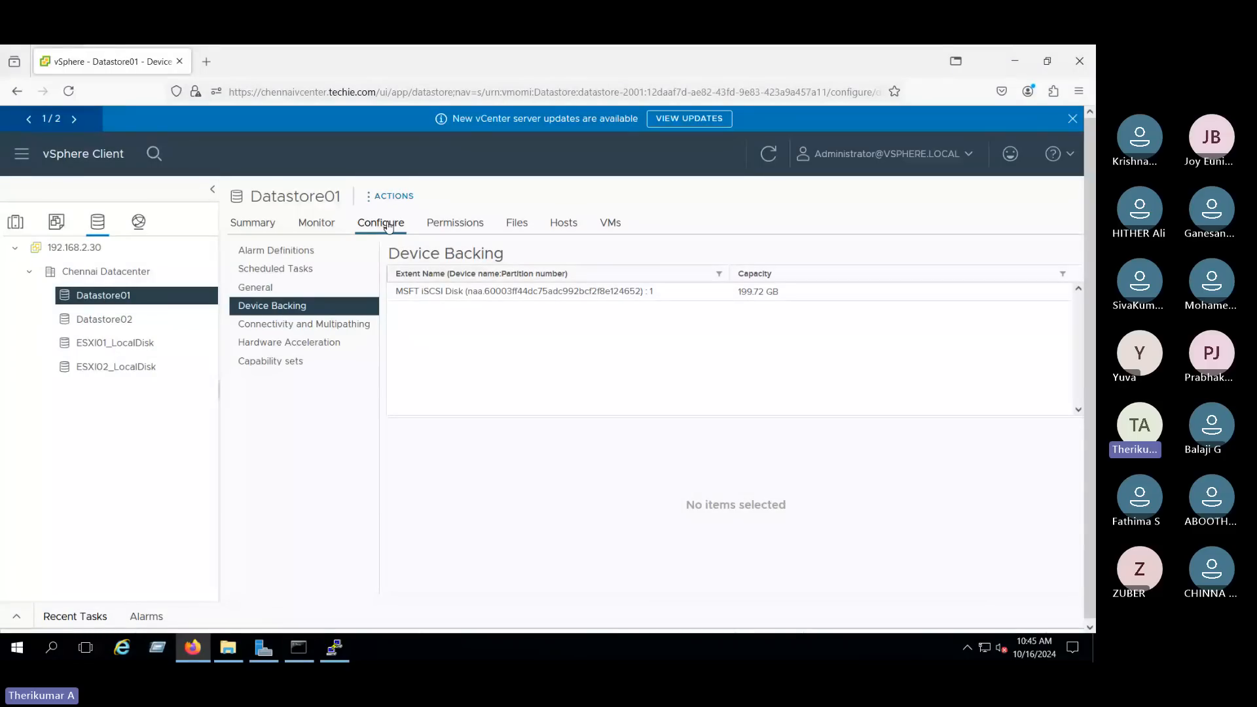
left_click(461, 297)
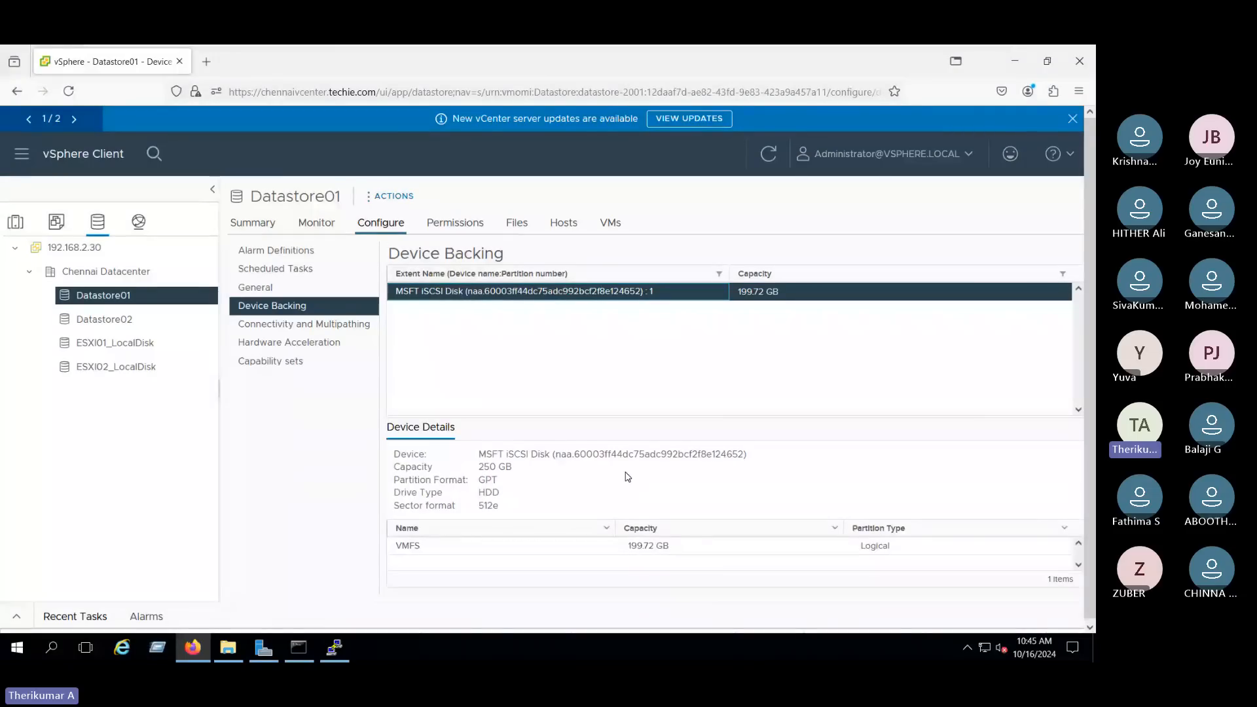
left_click_drag(479, 454, 717, 462)
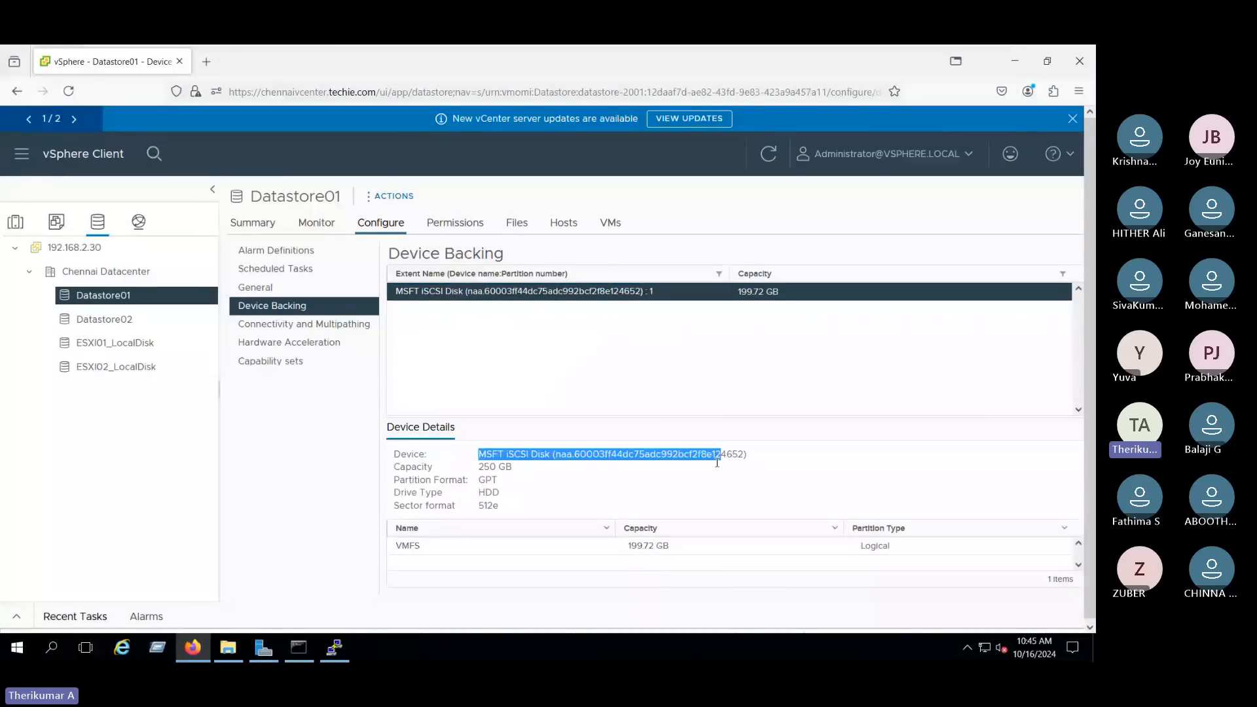
left_click(717, 462)
left_click_drag(556, 455, 743, 457)
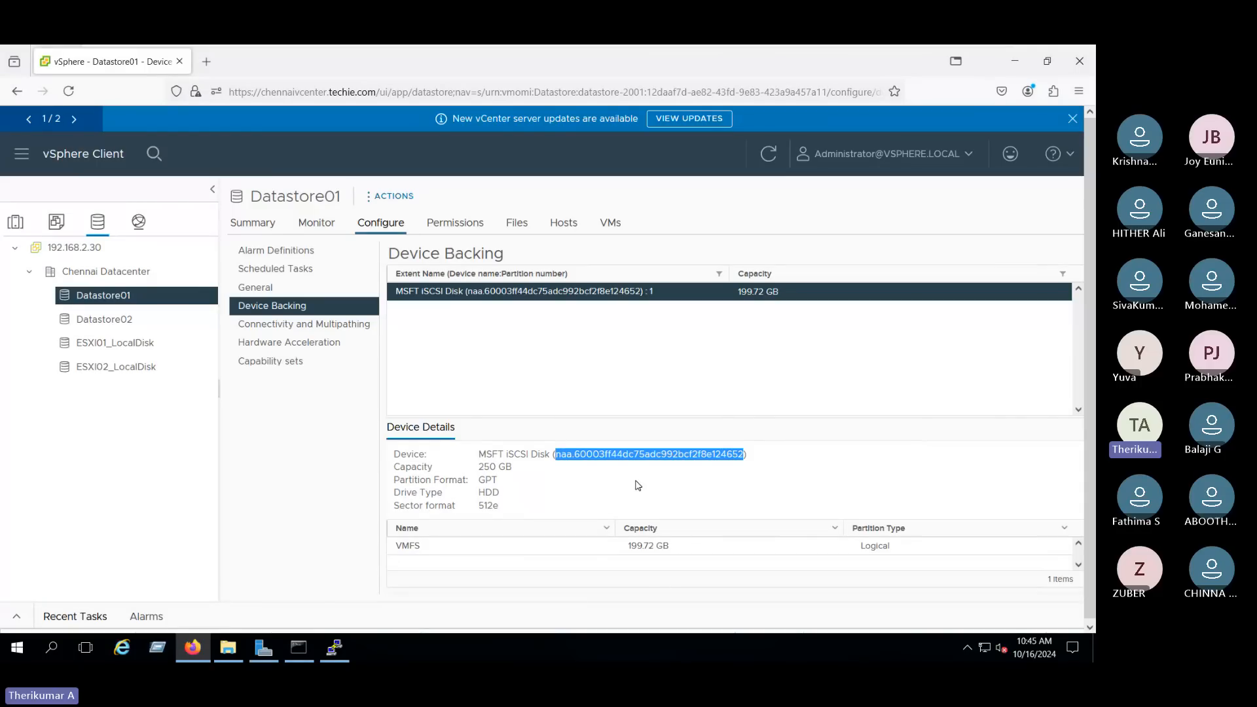
left_click(553, 453)
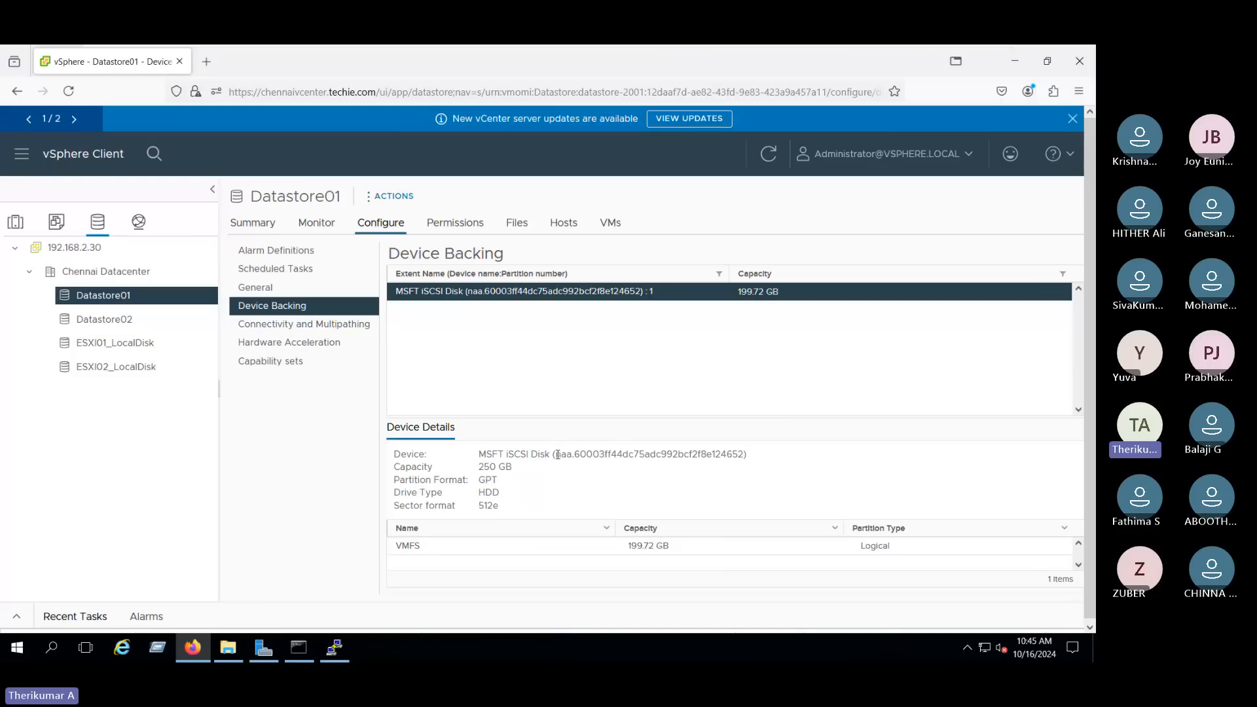
left_click_drag(556, 453, 745, 454)
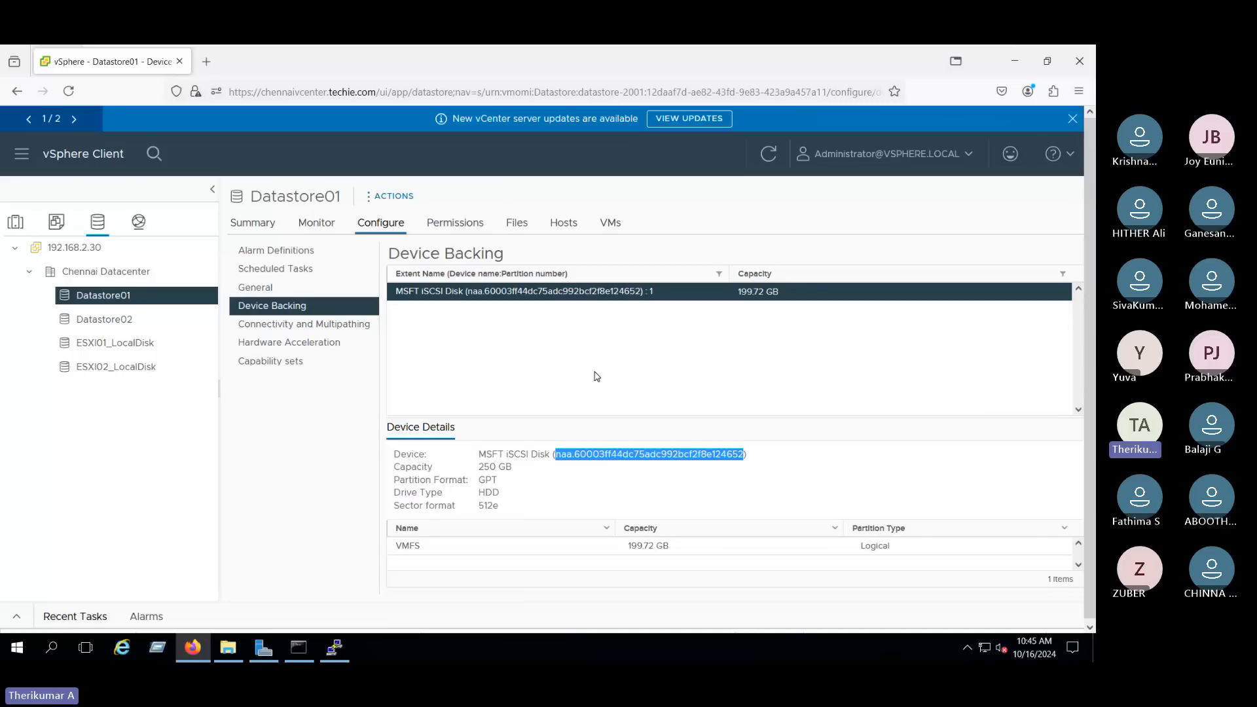
- Display the storage adapters of host esxi01prd.techie.com and highlight the iSCSI name of the iSCSI software adapter vmhba65
left_click(26, 229)
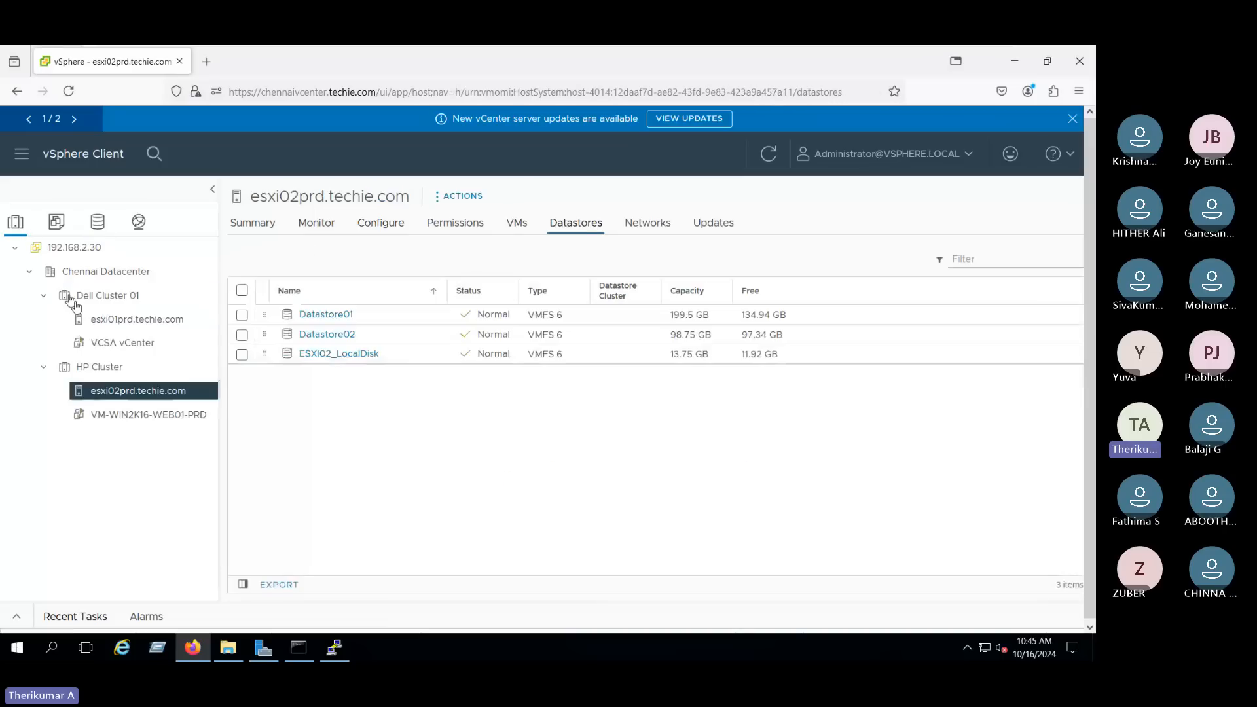
left_click(99, 319)
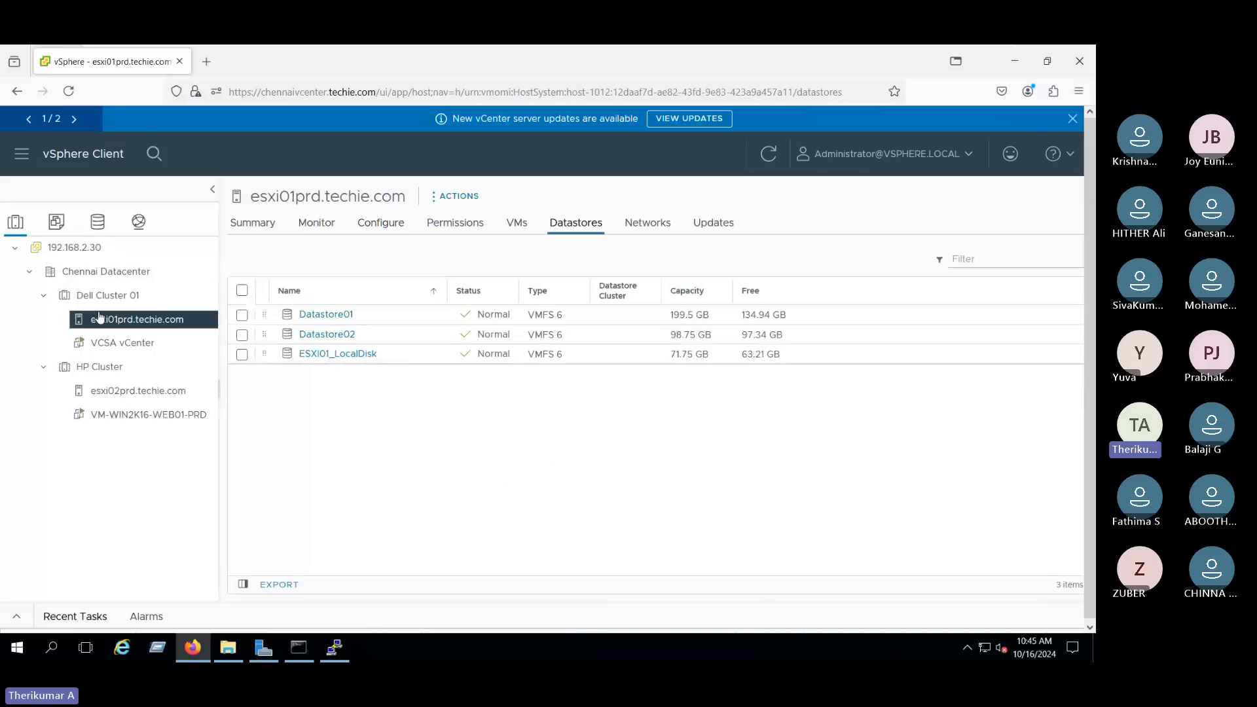
left_click(368, 226)
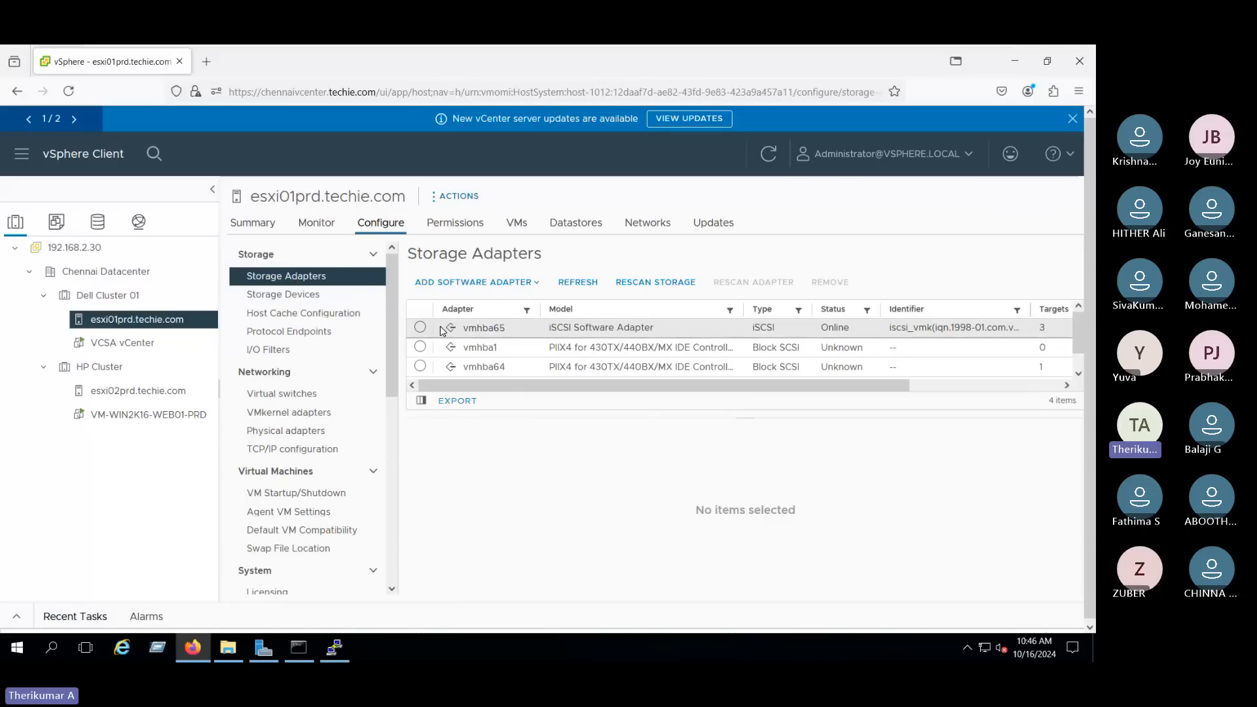
double_click(818, 333)
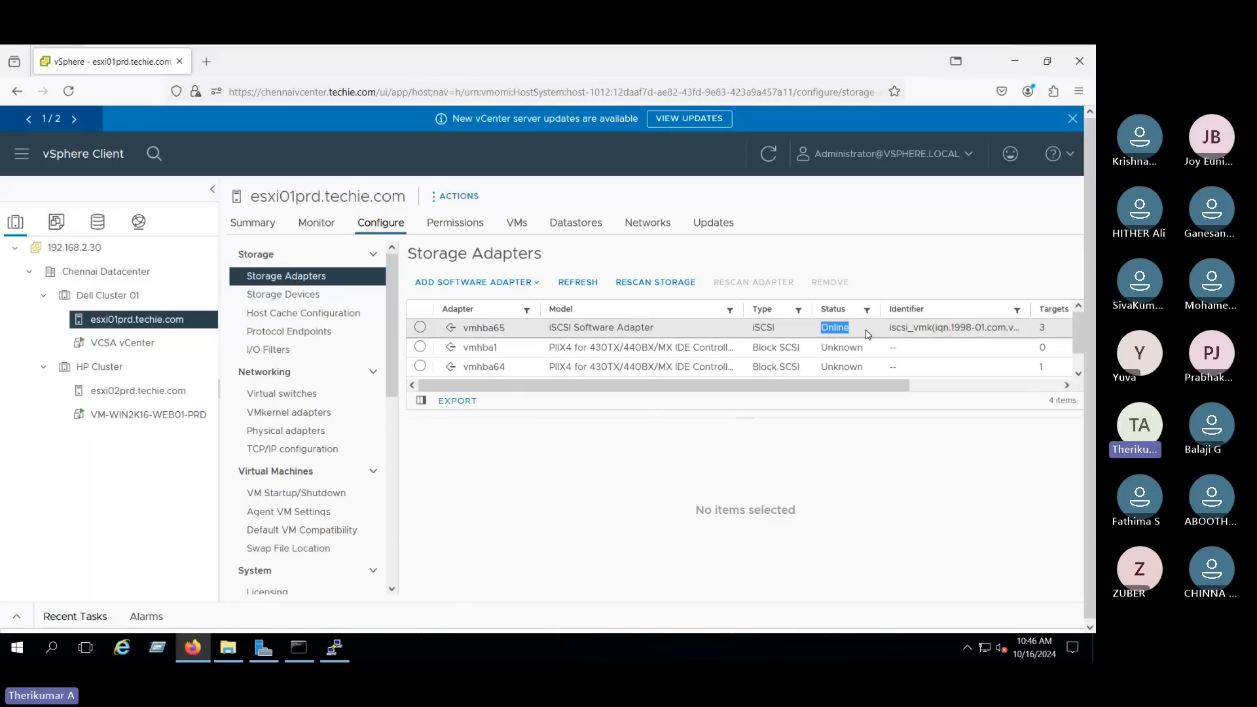
left_click(421, 328)
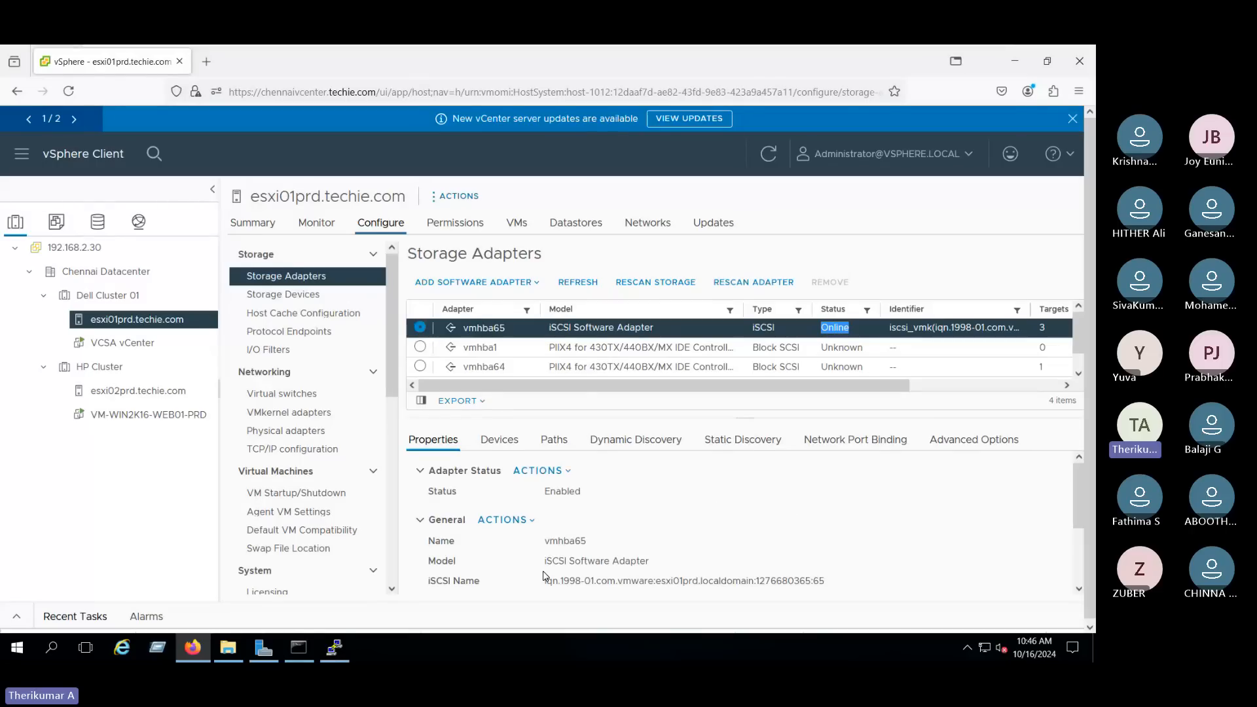
left_click_drag(544, 581, 835, 581)
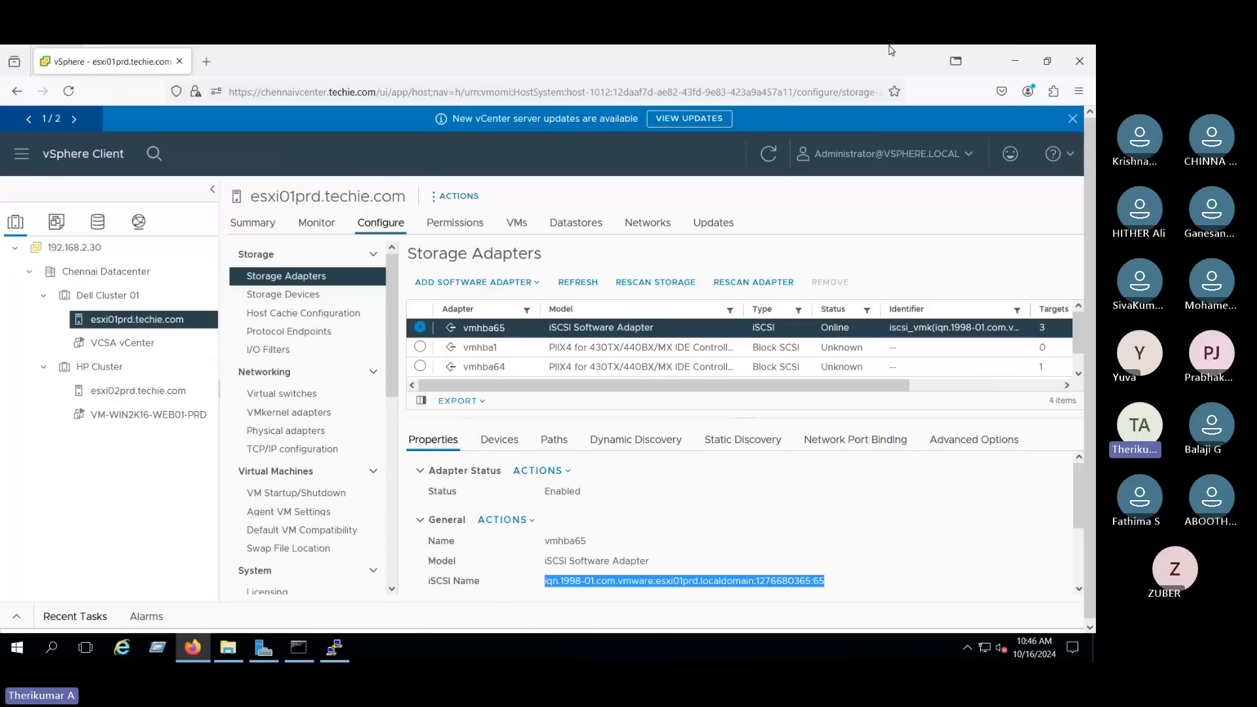
- Switch to the New Datastore creation document in Word and look up the hosts' FC SAN WWNN/WWPN and iSCSI identifiers
mouse_move(891, 46)
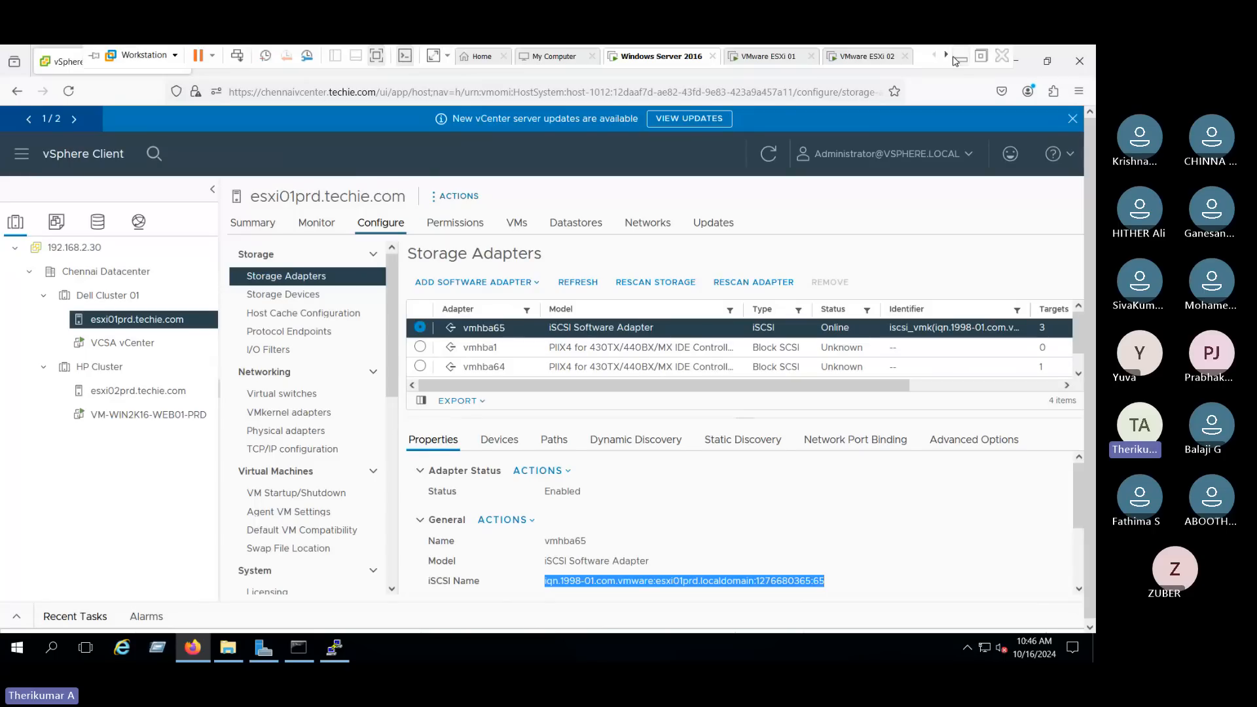
left_click(959, 59)
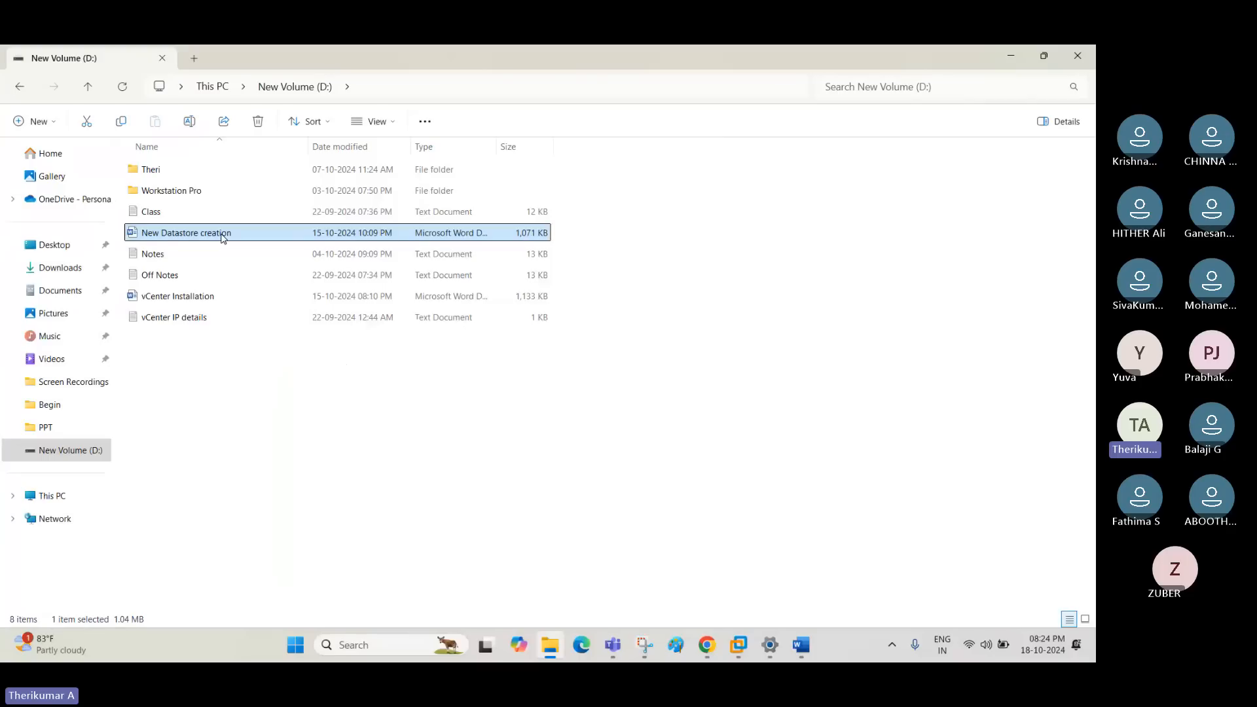
left_click(801, 645)
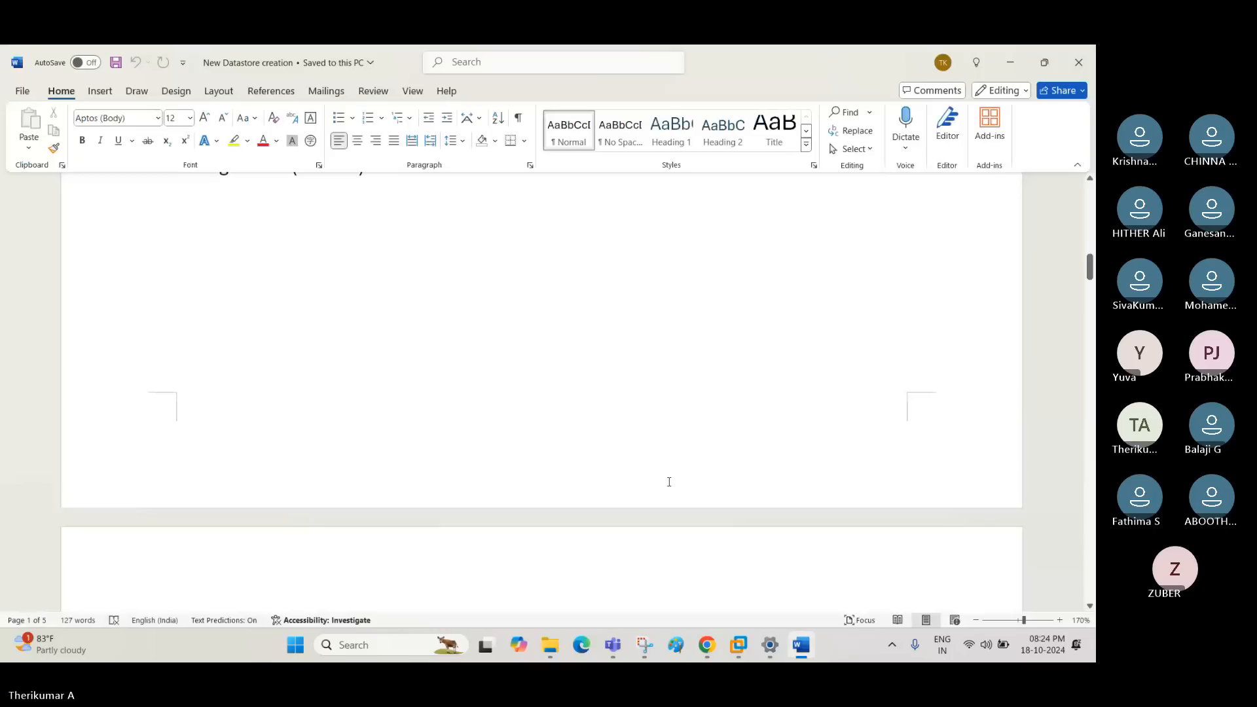
scroll(670, 482, "down", 15)
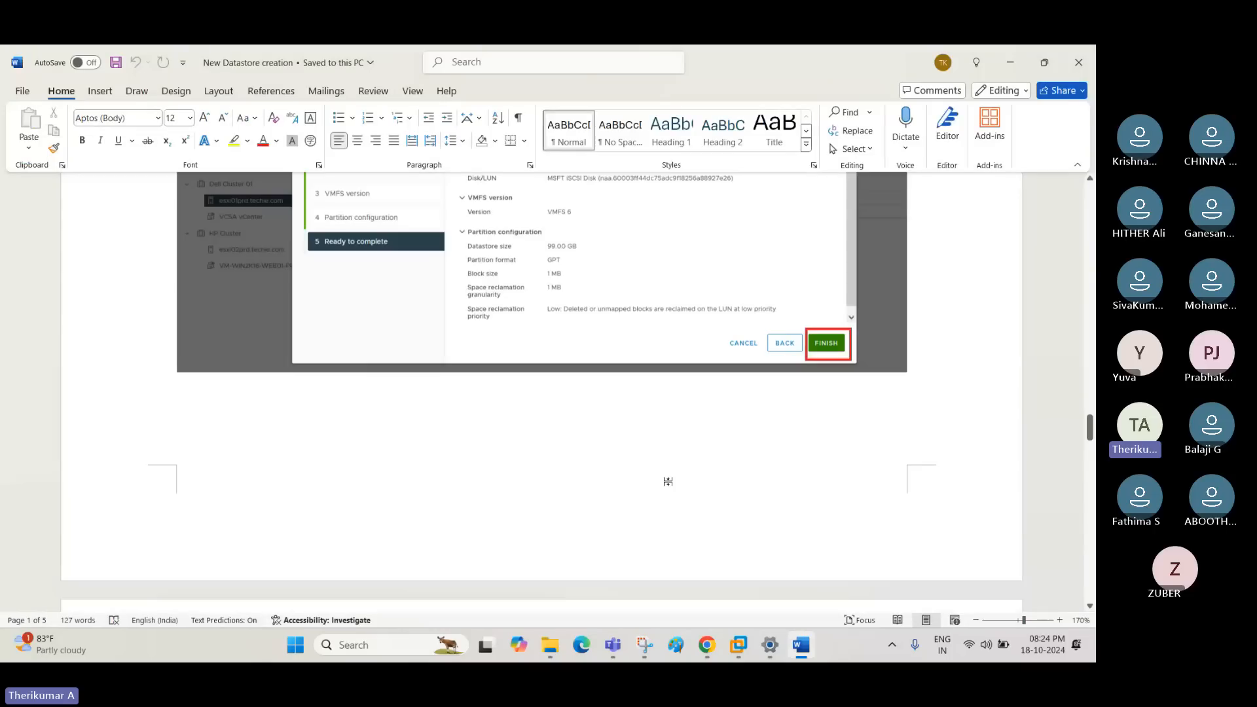
scroll(668, 481, "down", 10)
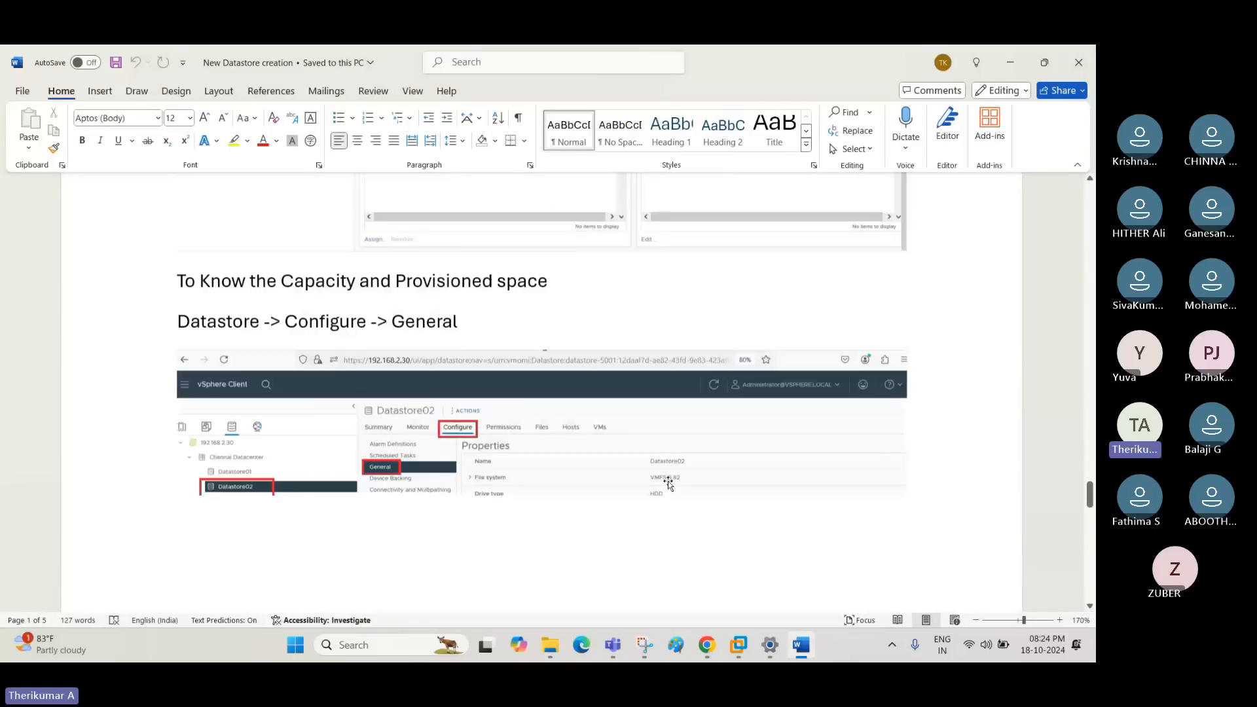
scroll(670, 482, "down", 7)
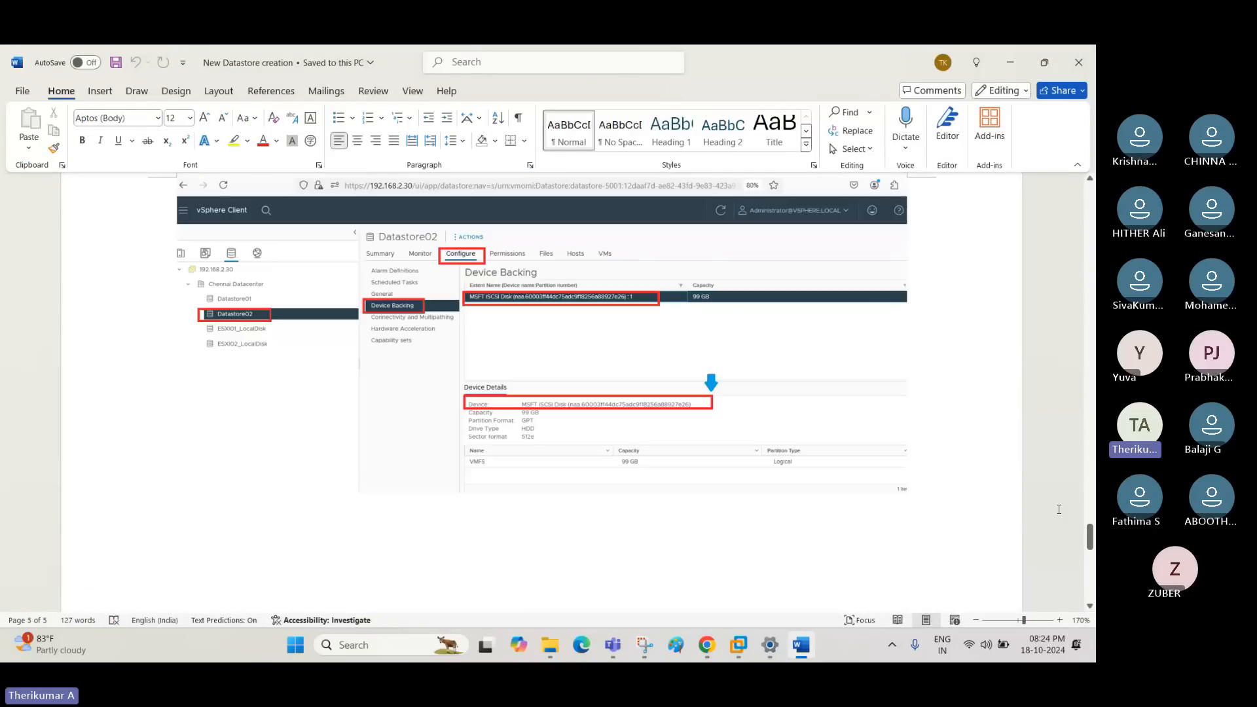
left_click_drag(1091, 538, 1055, 221)
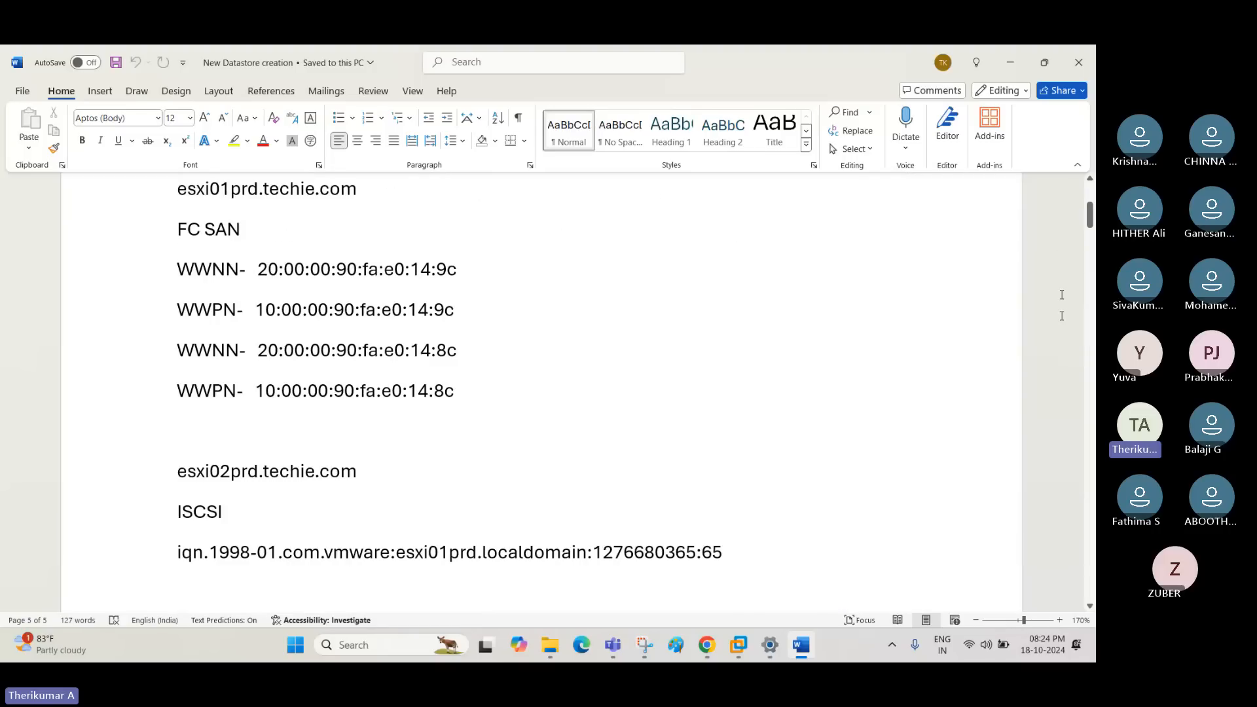
scroll(647, 569, "down", 1)
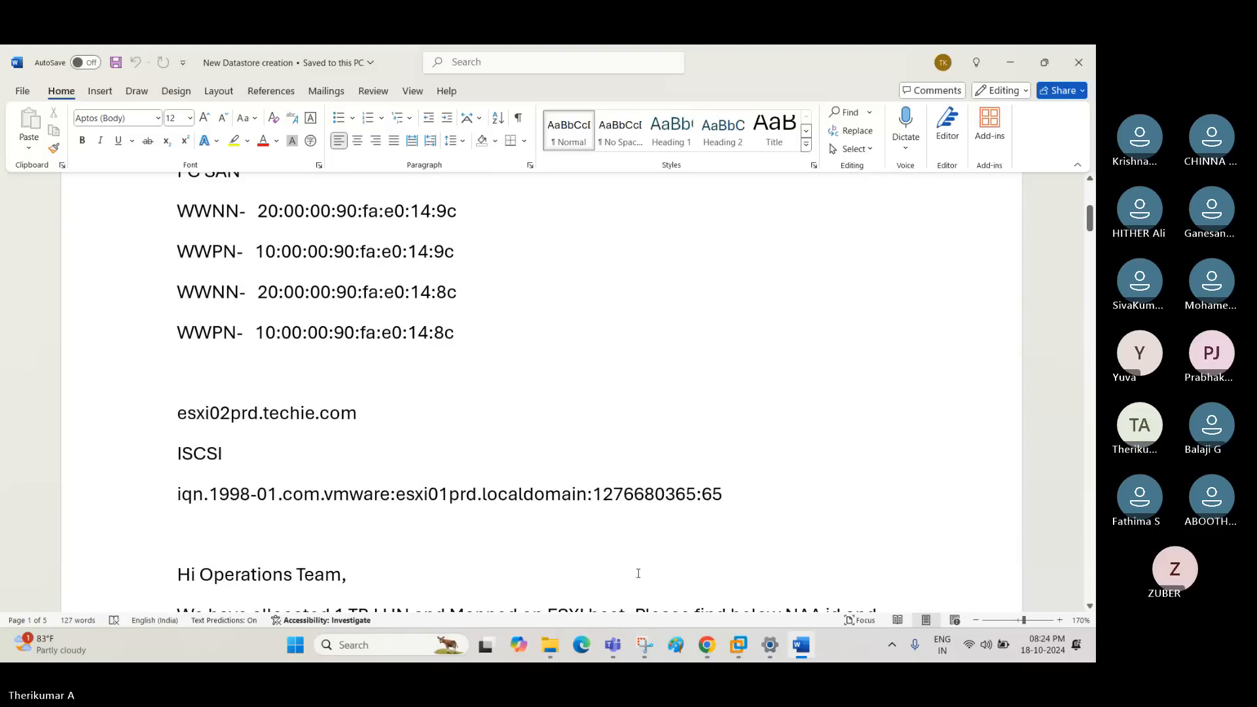
- Switch to Chrome and search Google in a new tab for "vmware storage wwnn number"
left_click(559, 647)
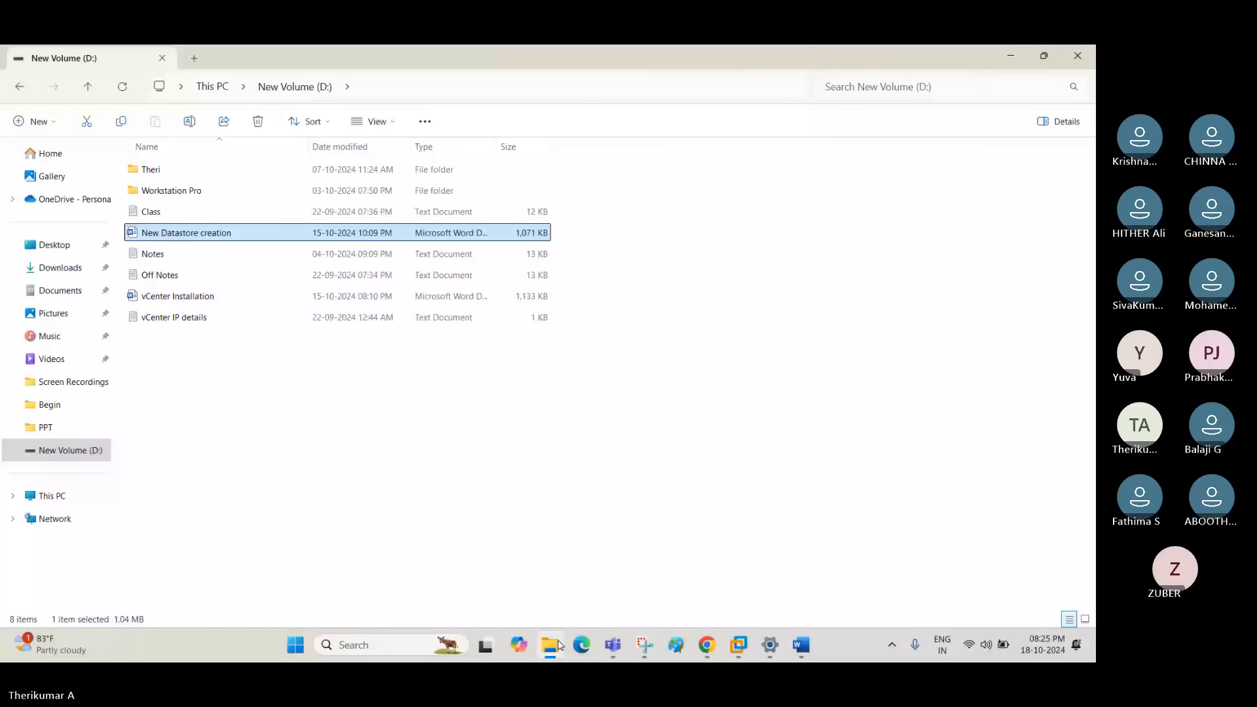
left_click(560, 647)
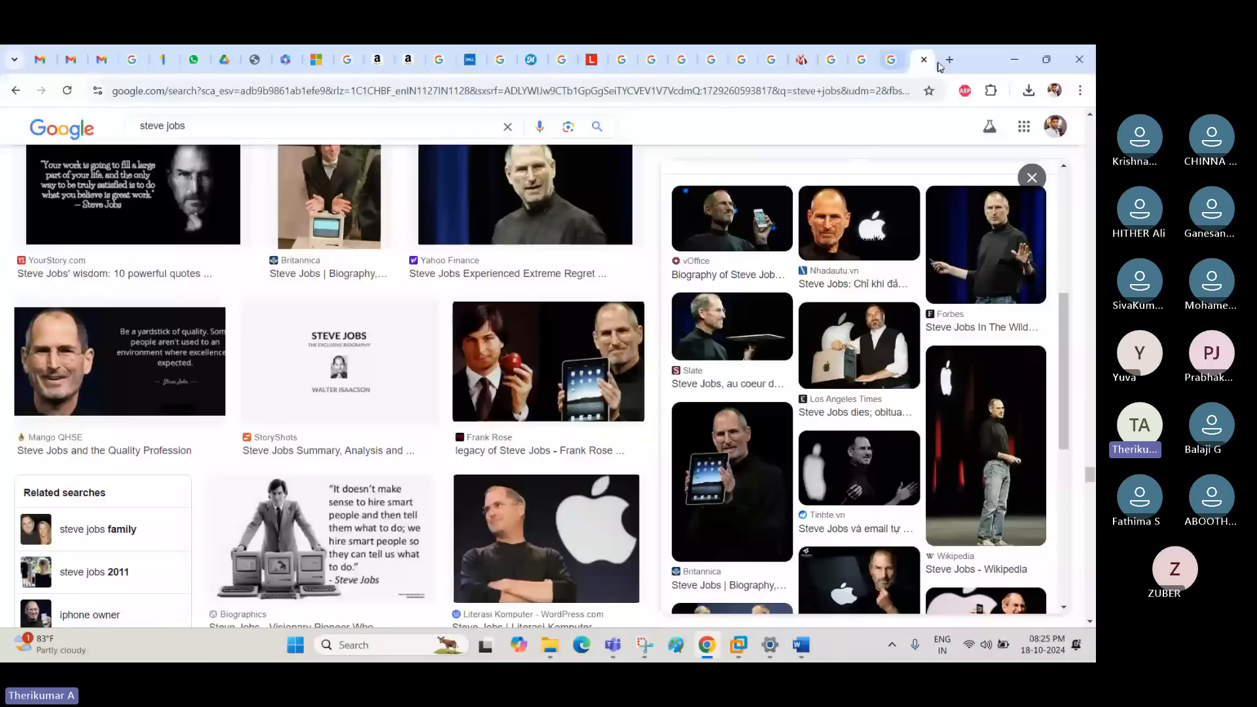
left_click(949, 60)
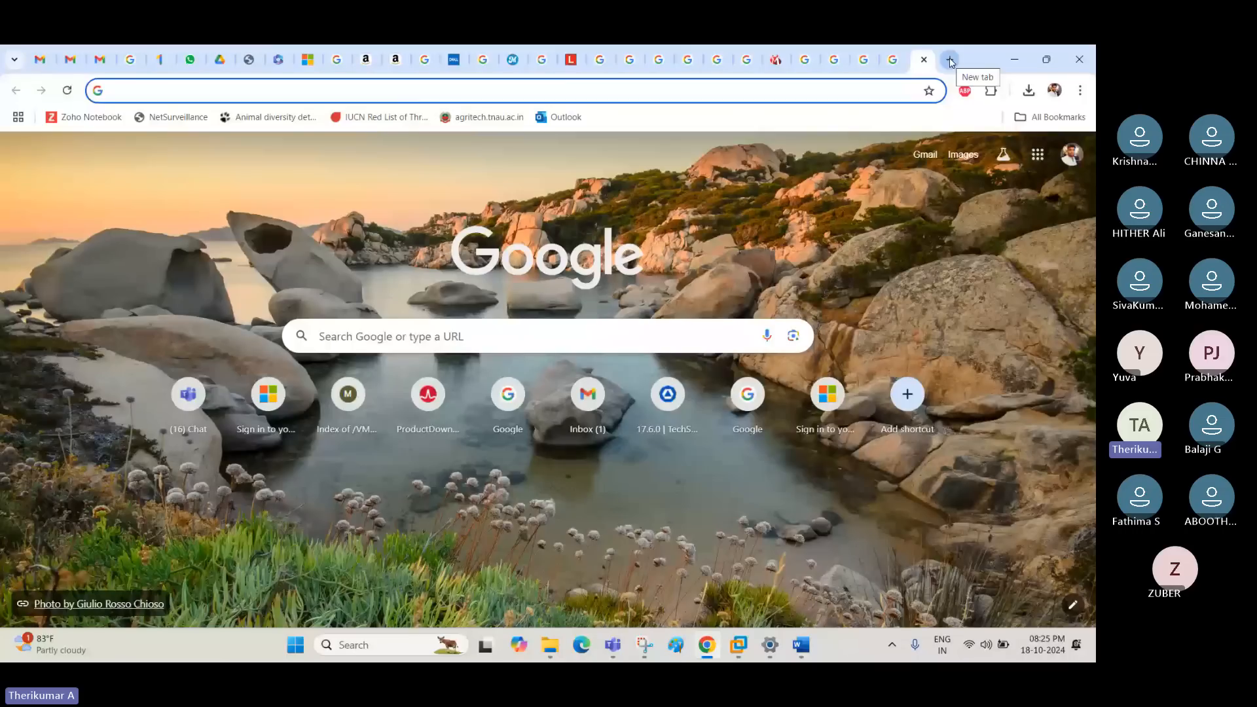
type("vmware storage wwnn number")
key("Return")
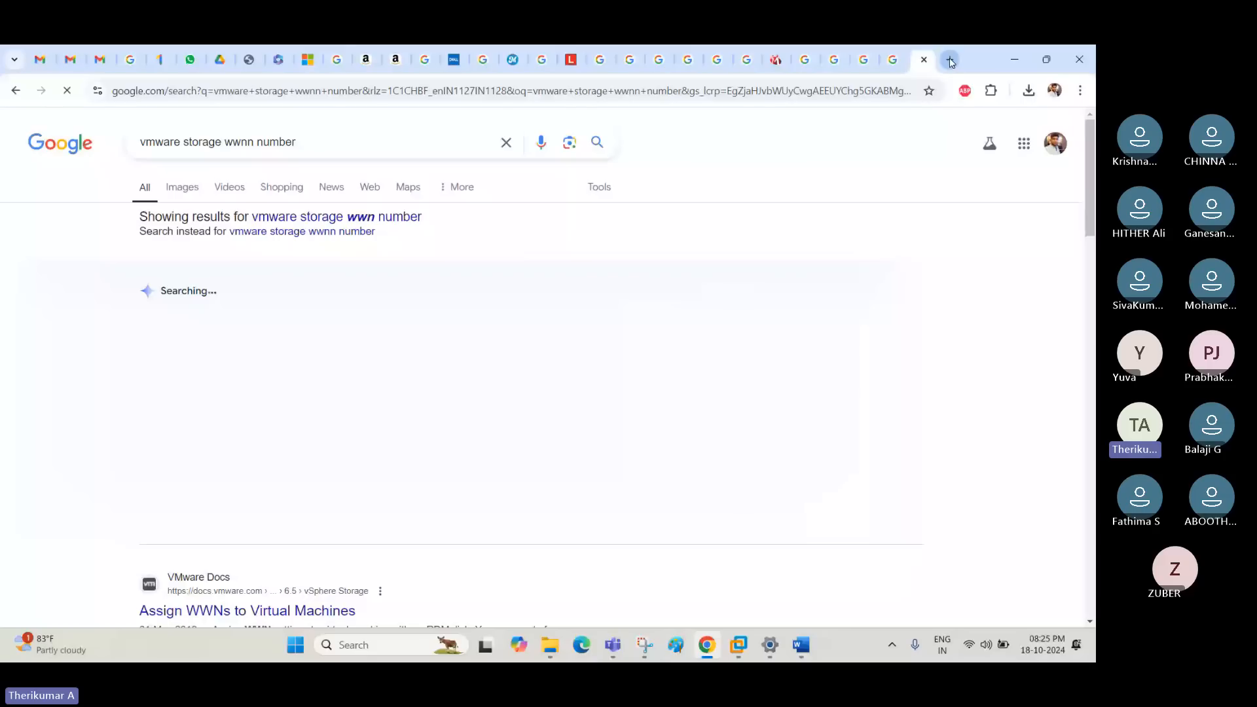
- Browse the image results of the VMware storage WWN search for a screenshot of Fibre Channel storage adapters
left_click(190, 192)
left_click(106, 507)
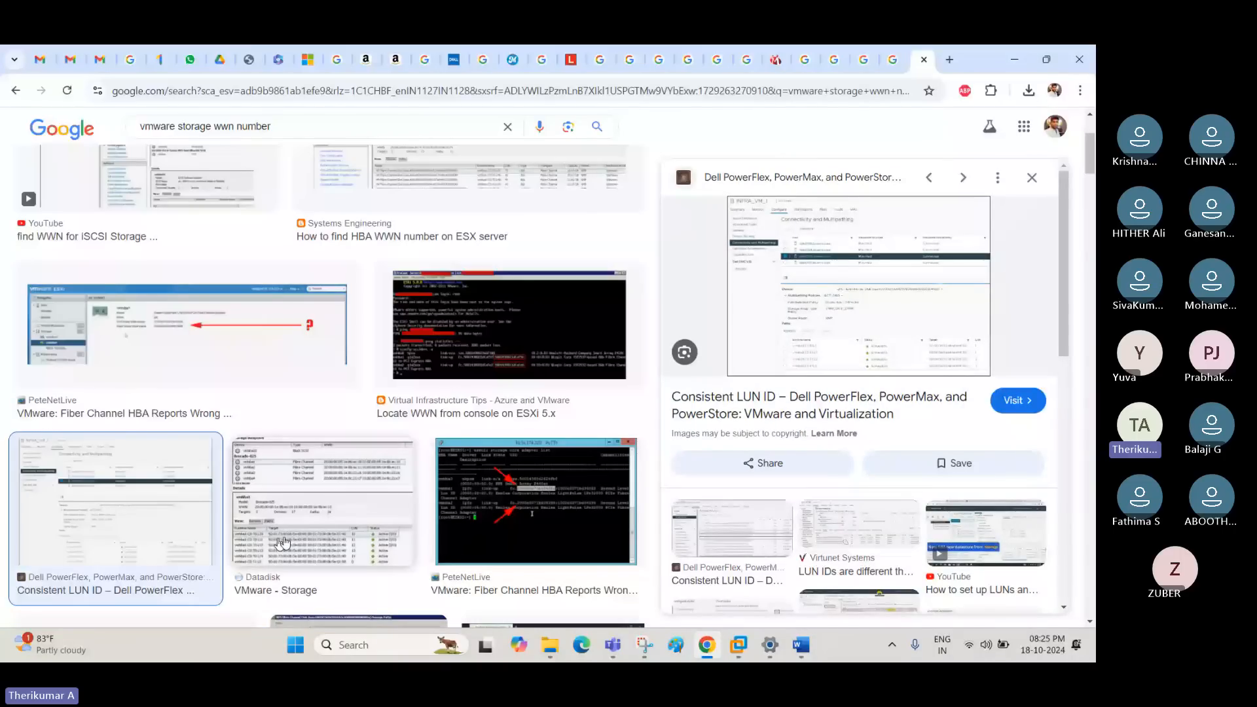
left_click(1033, 177)
scroll(753, 498, "up", 3)
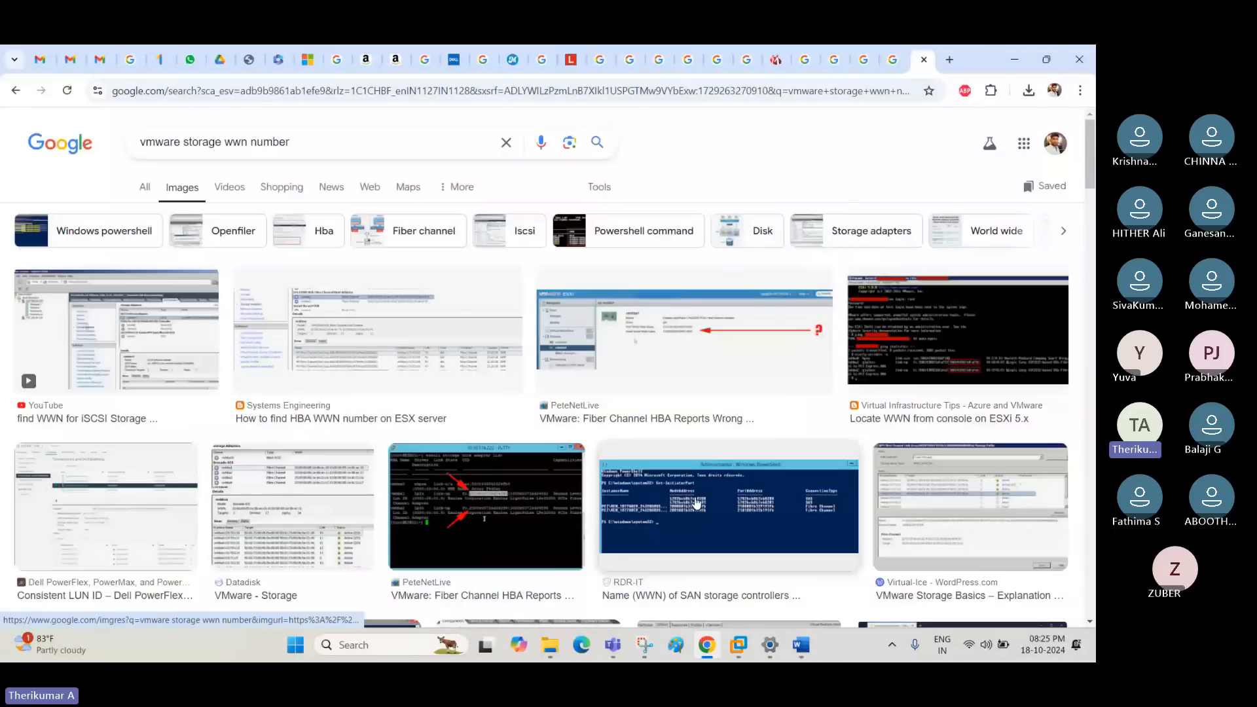
scroll(721, 504, "down", 4)
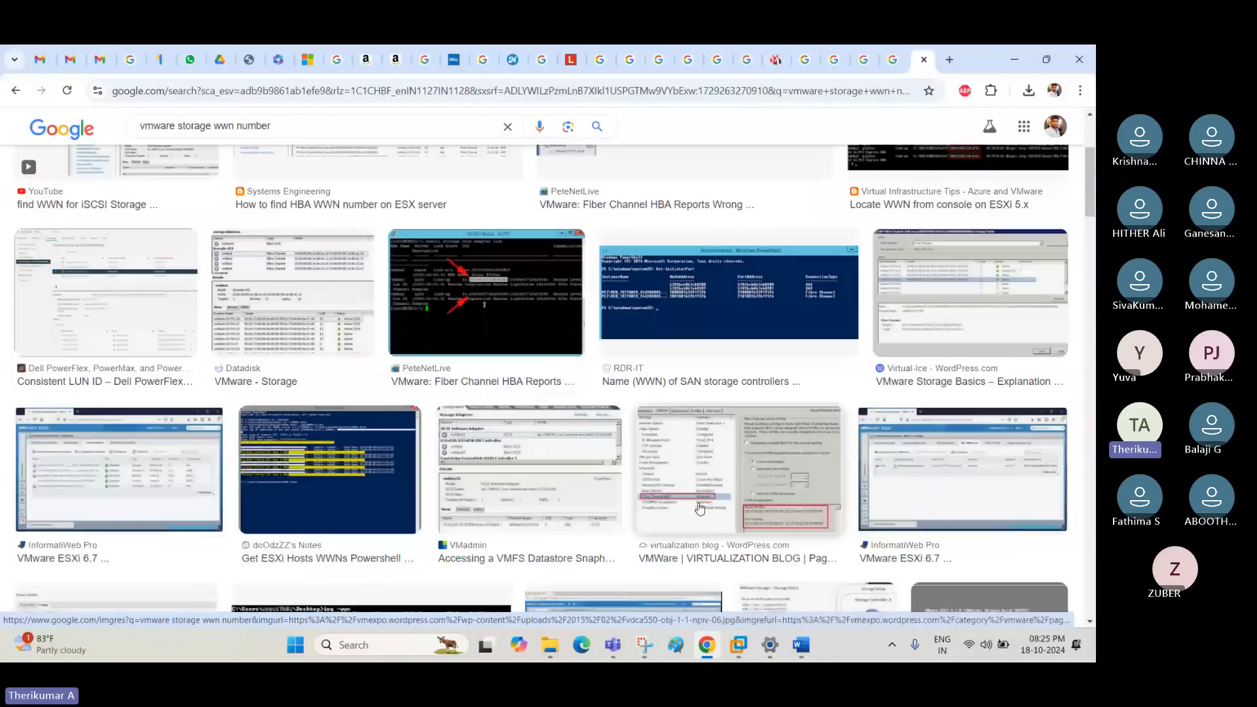
scroll(700, 509, "down", 3)
scroll(700, 509, "down", 1)
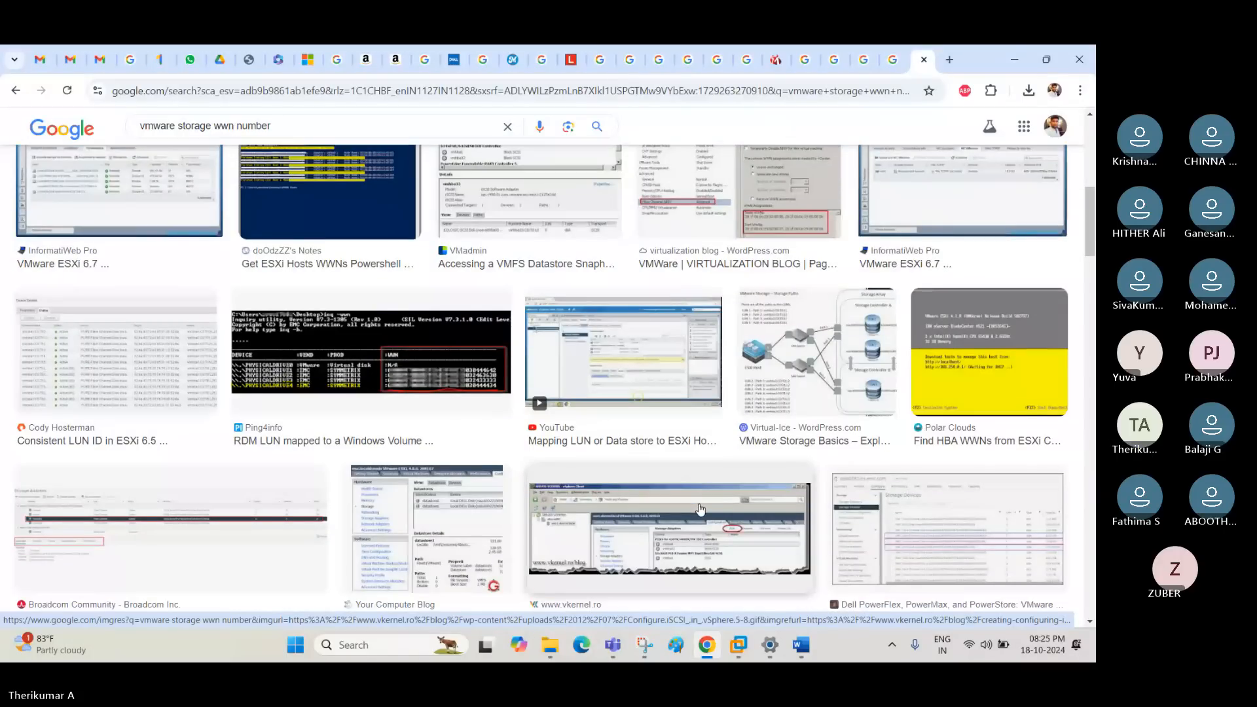
- Open the Broadcom community thread "FC HBA storage adapter listed twice?" and view its Storage Adapters screenshots
left_click(700, 509)
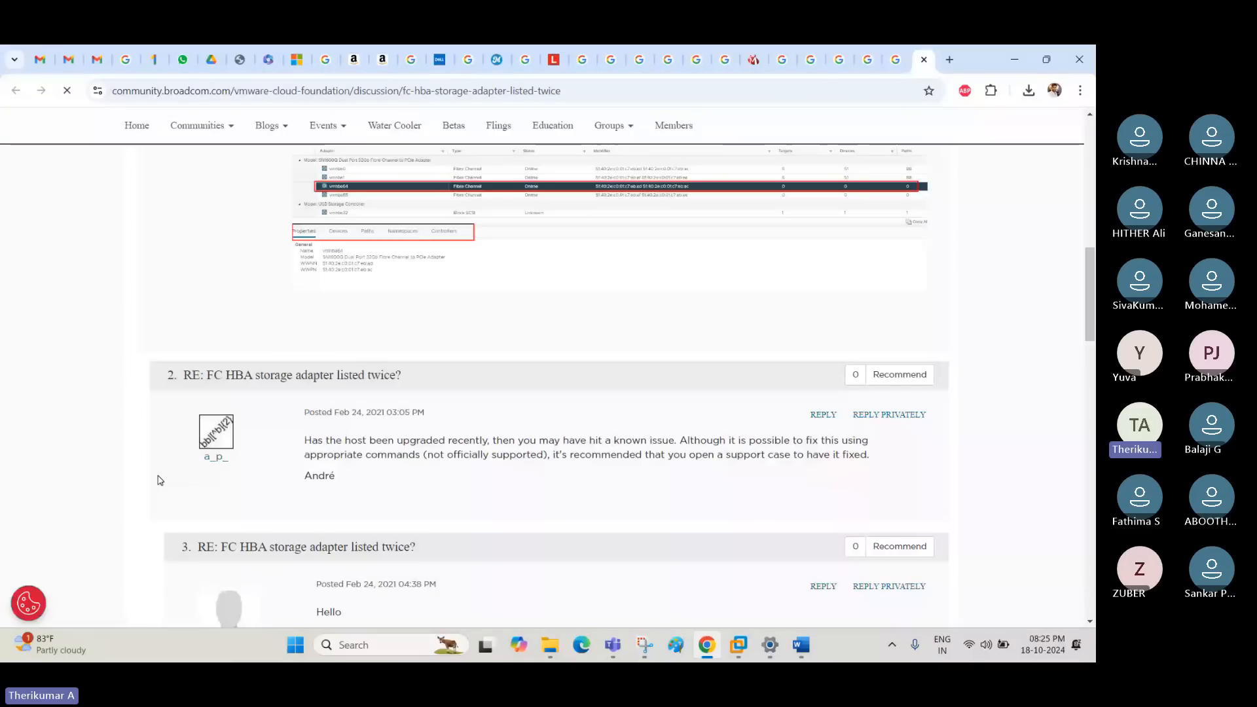
scroll(542, 441, "up", 3)
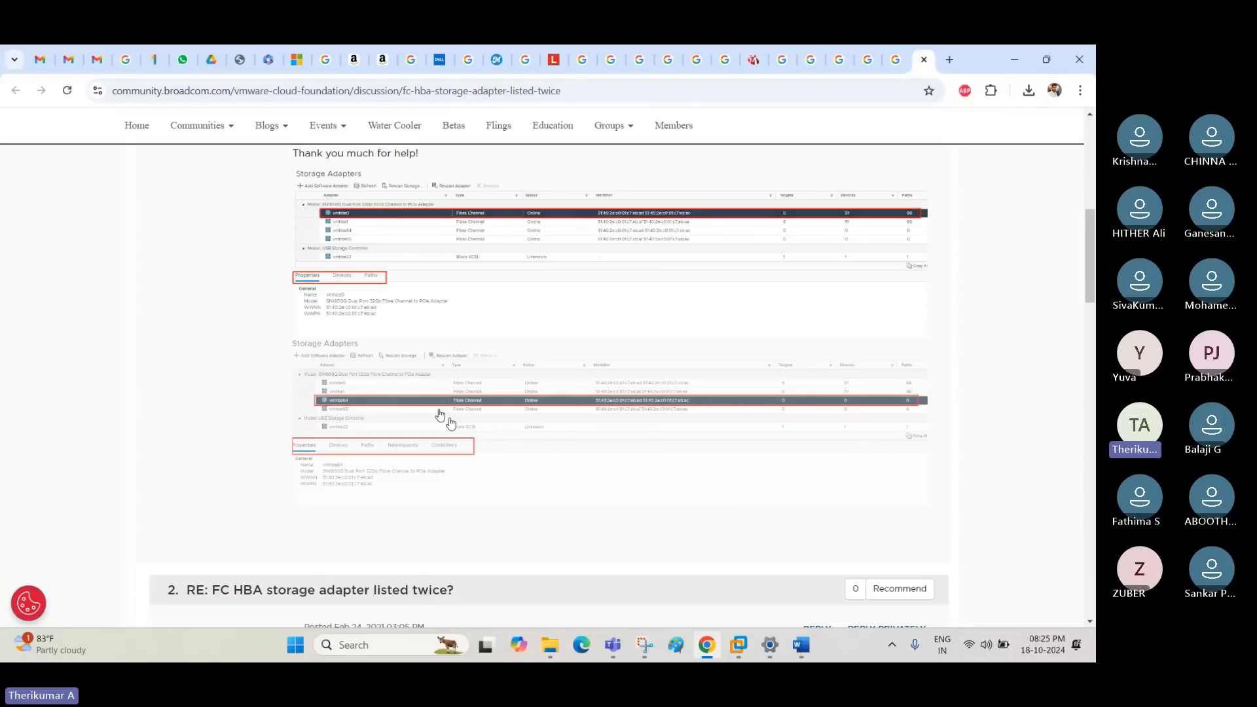
scroll(426, 419, "up", 2)
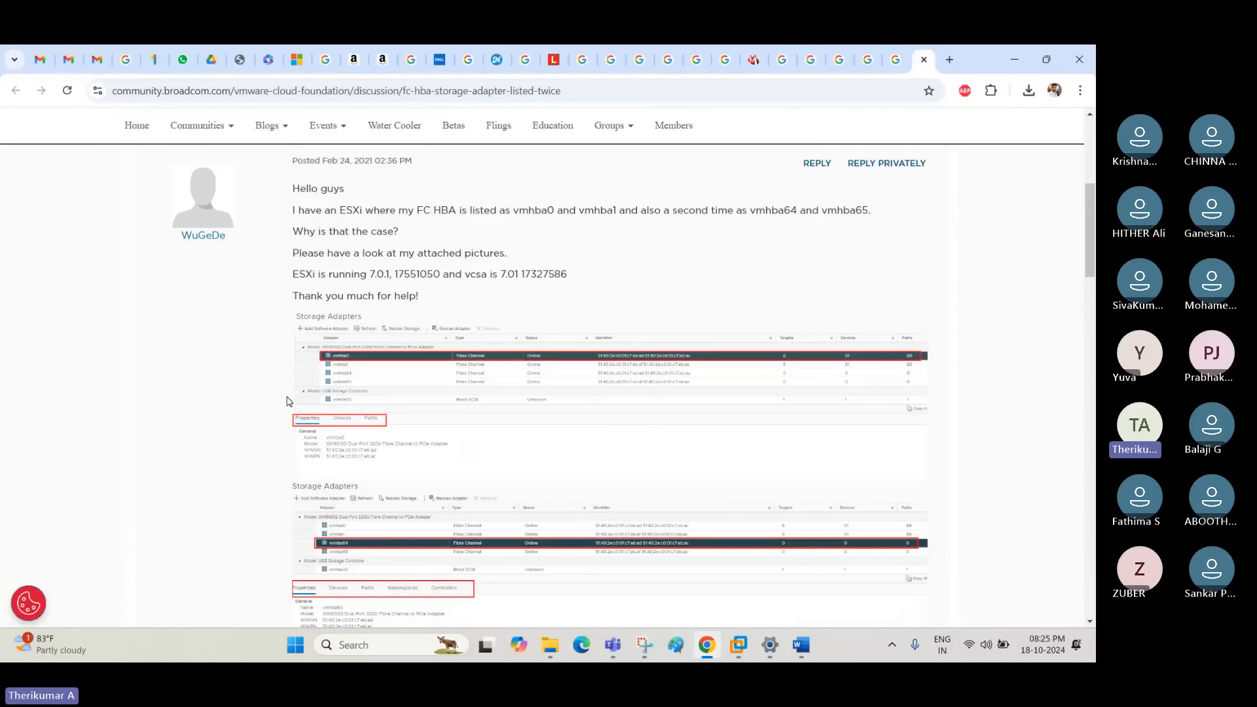
- Switch to the vSphere Client virtual machine, highlight vmhba65's name, model and iSCSI name, and return to the Broadcom thread in Chrome
left_click(744, 647)
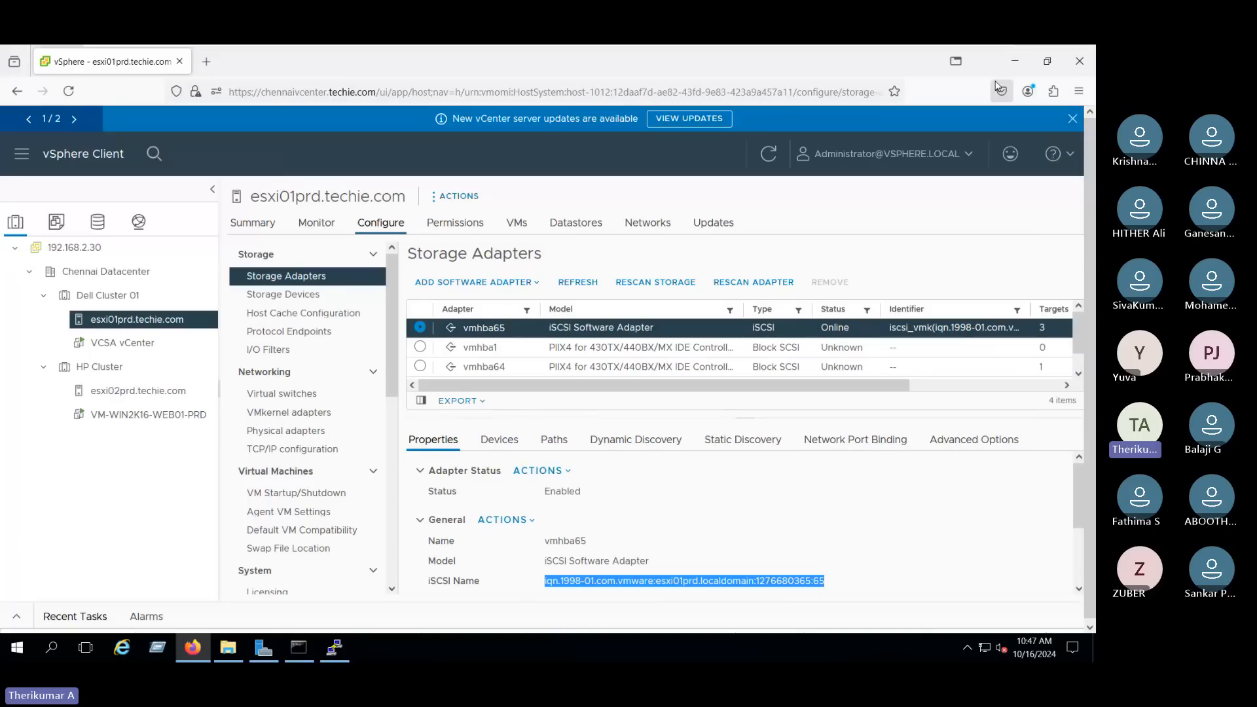
left_click(457, 549)
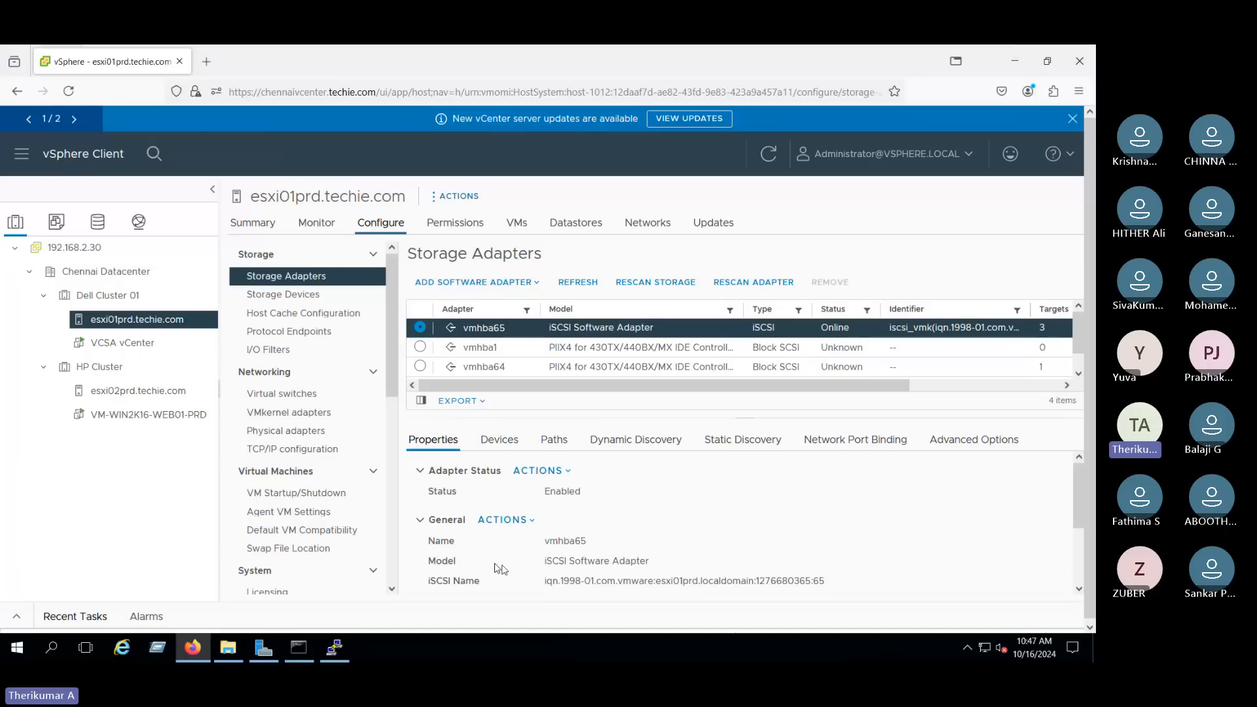
left_click_drag(497, 569, 874, 596)
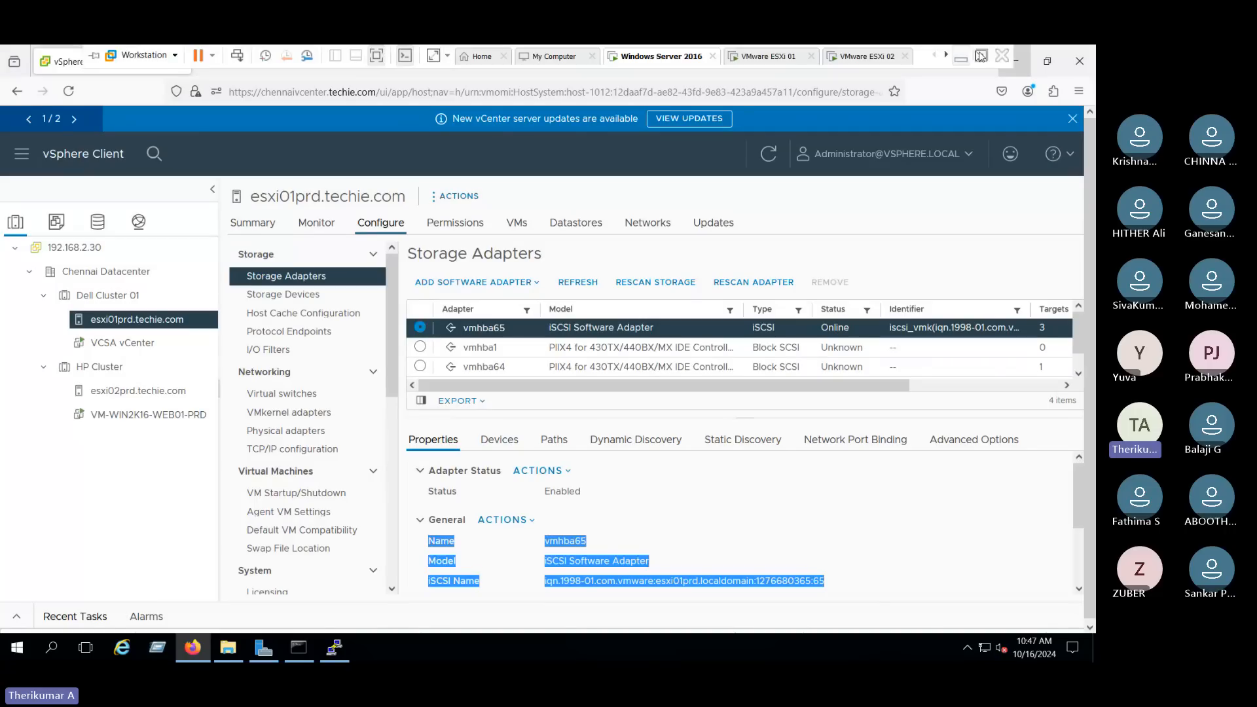
left_click(980, 56)
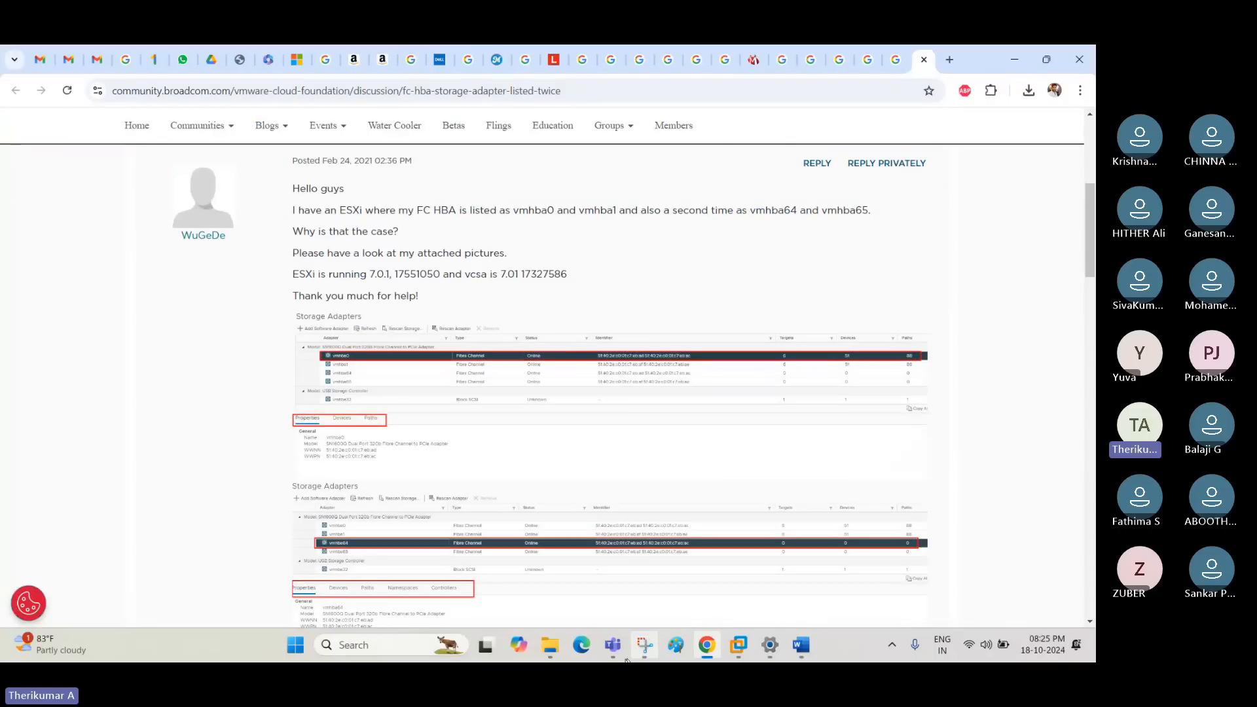
- Check the Microsoft Teams meeting window and return to the Broadcom thread in Chrome
mouse_move(617, 655)
left_click(553, 570)
left_click(558, 163)
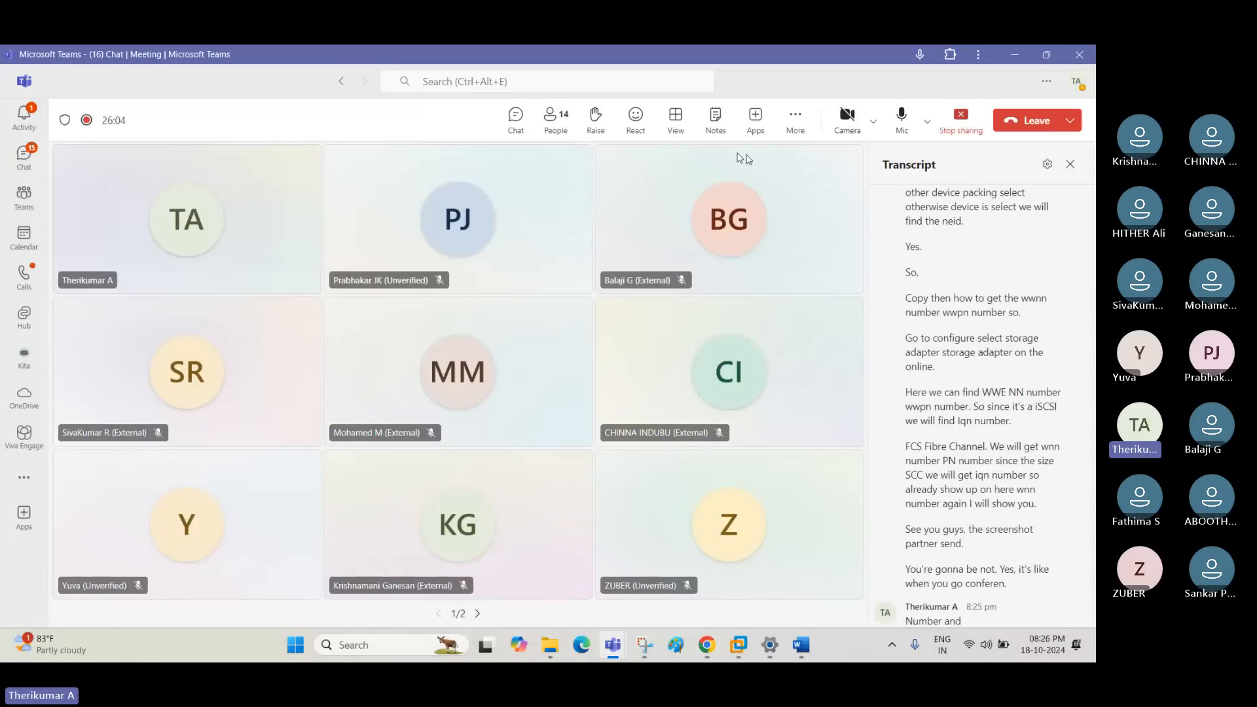
left_click(1016, 55)
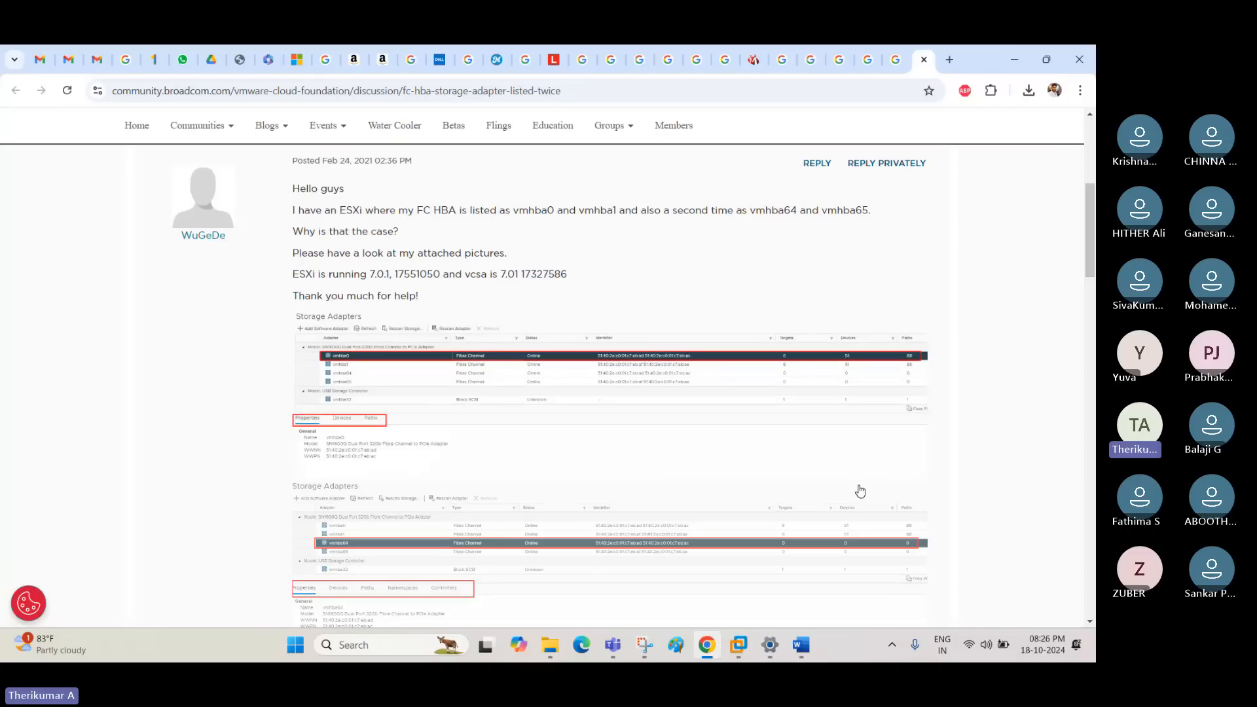
- Enlarge the Broadcom thread and examine the WWNN and WWPN properties in its Fibre Channel adapter screenshots
key("ctrl+plus")
key("ctrl+plus")
key("ctrl+plus")
scroll(281, 477, "down", 2)
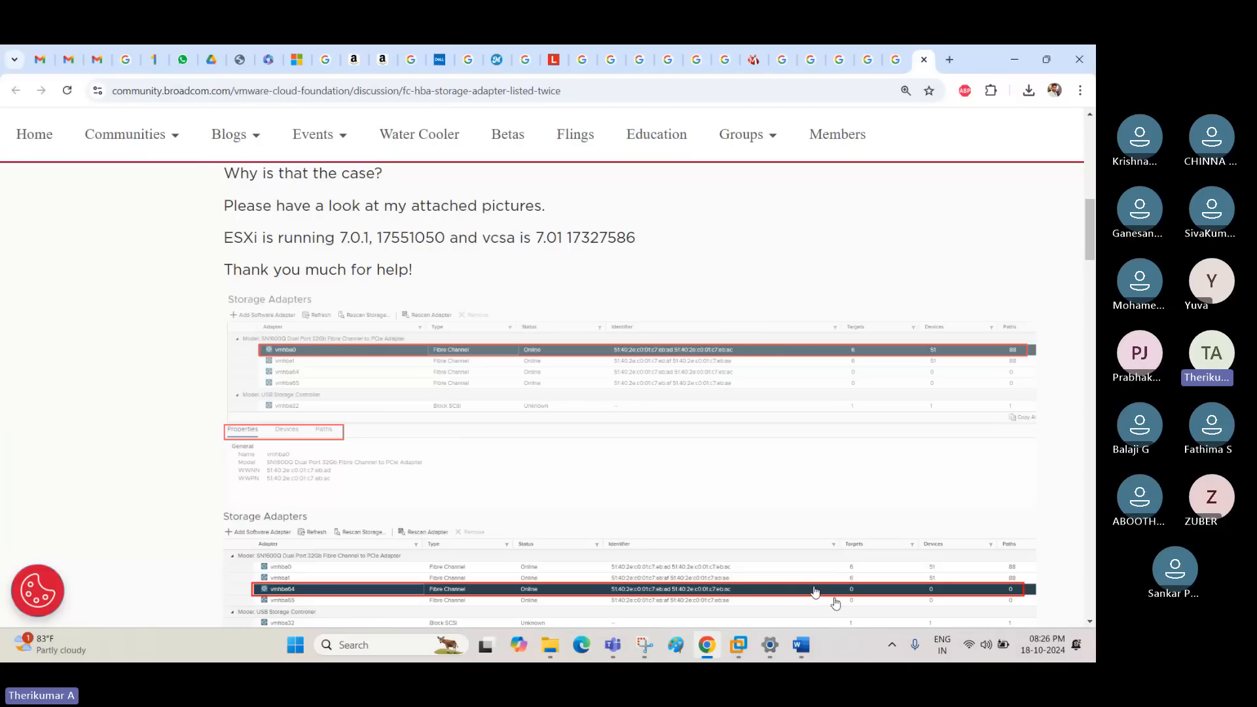
- Launch Word and create a blank document
right_click(295, 645)
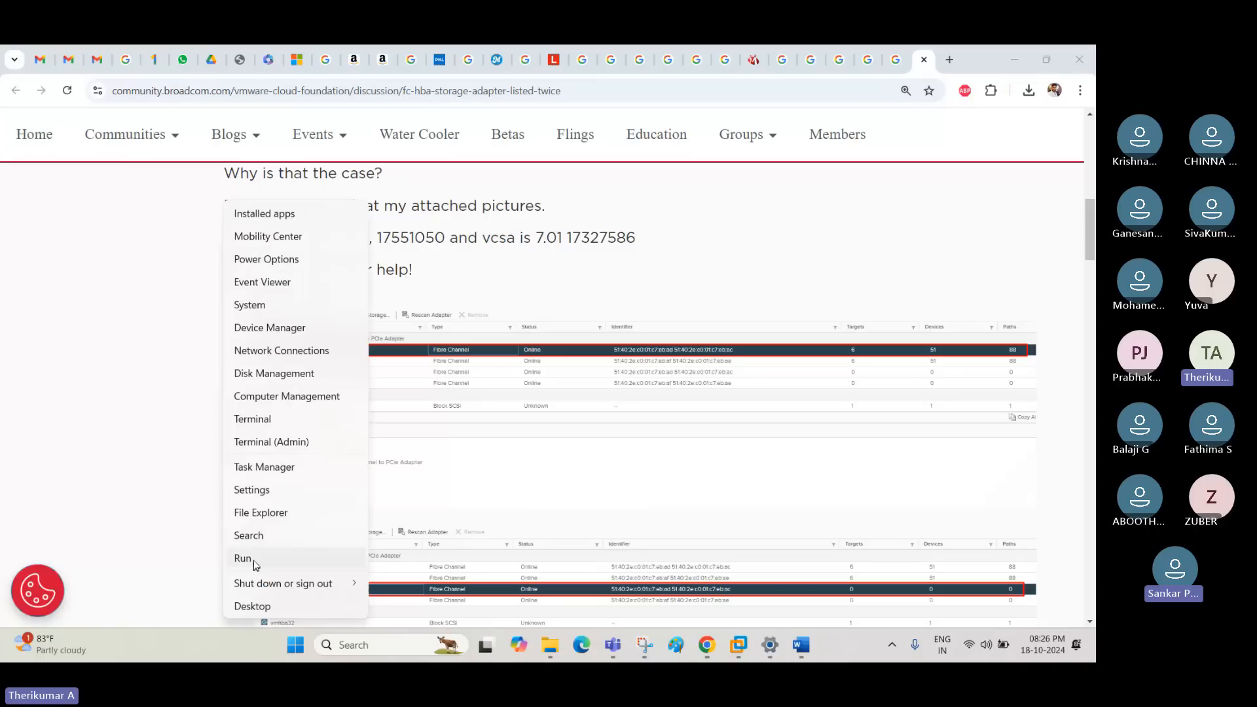
left_click(243, 558)
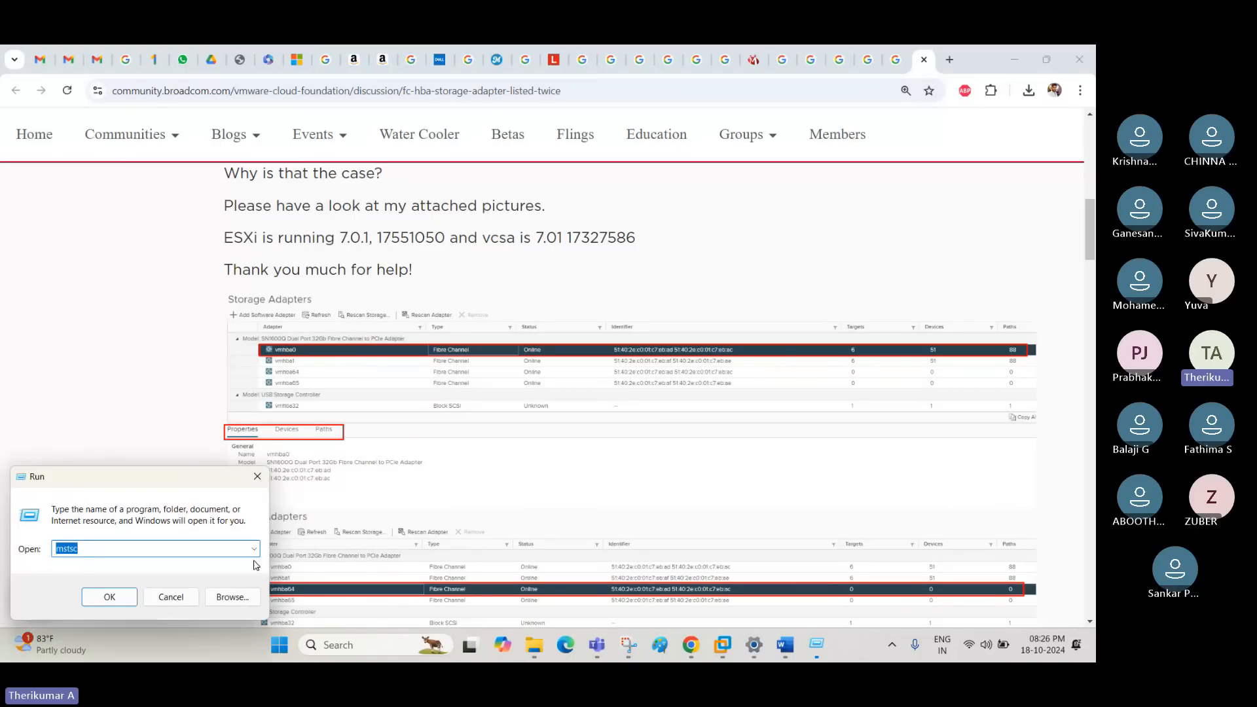
key("Return")
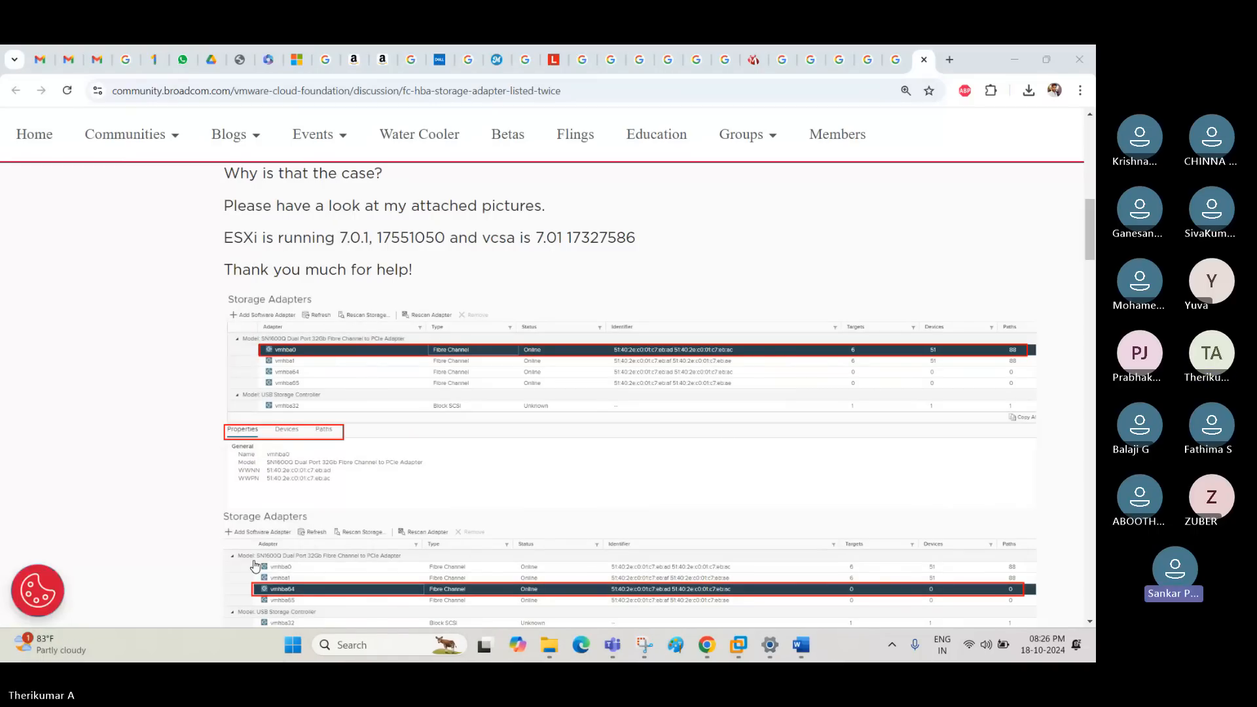
left_click(194, 171)
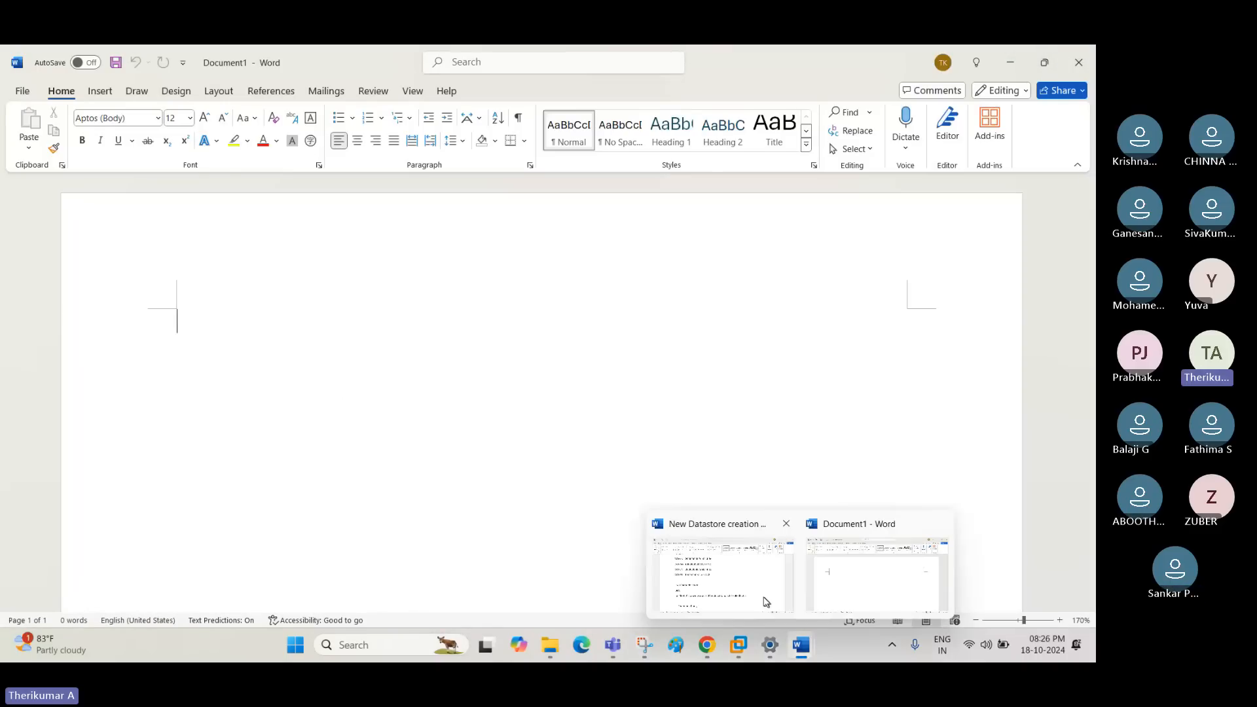
- Copy the storage team request and operations team reply from the New Datastore creation document into the blank document
left_click(766, 601)
scroll(522, 415, "up", 10)
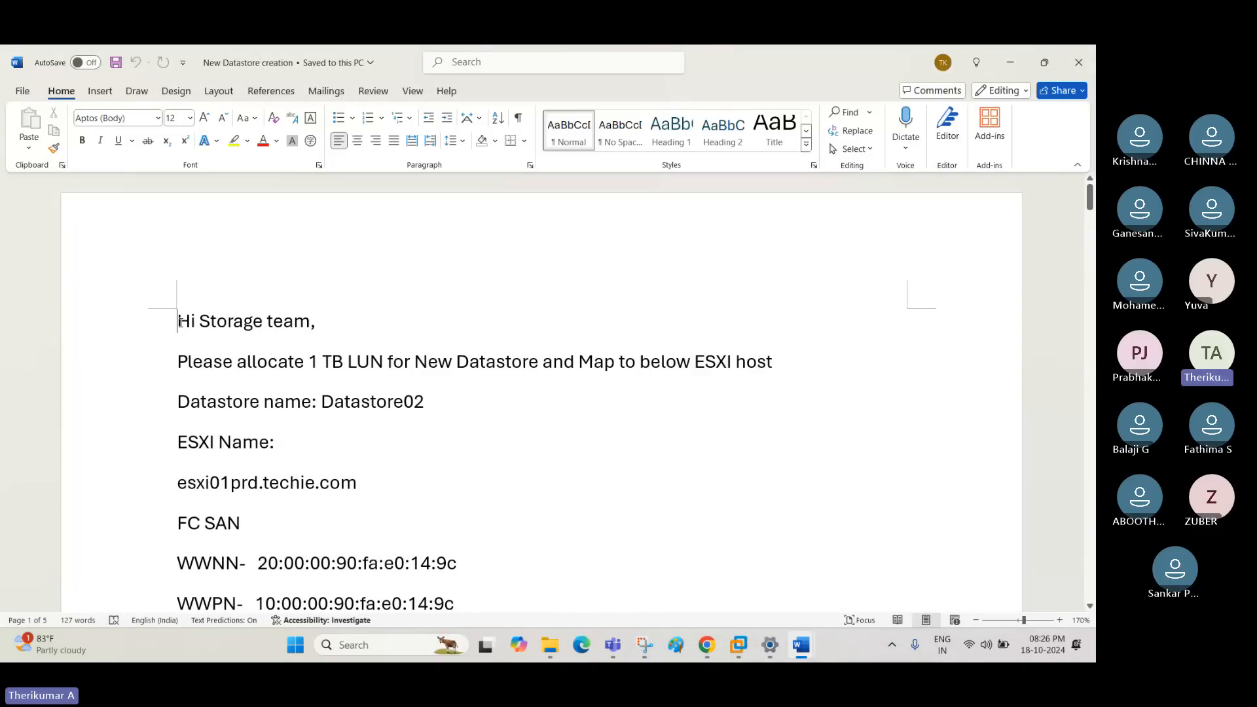
left_click_drag(178, 321, 450, 393)
key("ctrl+n")
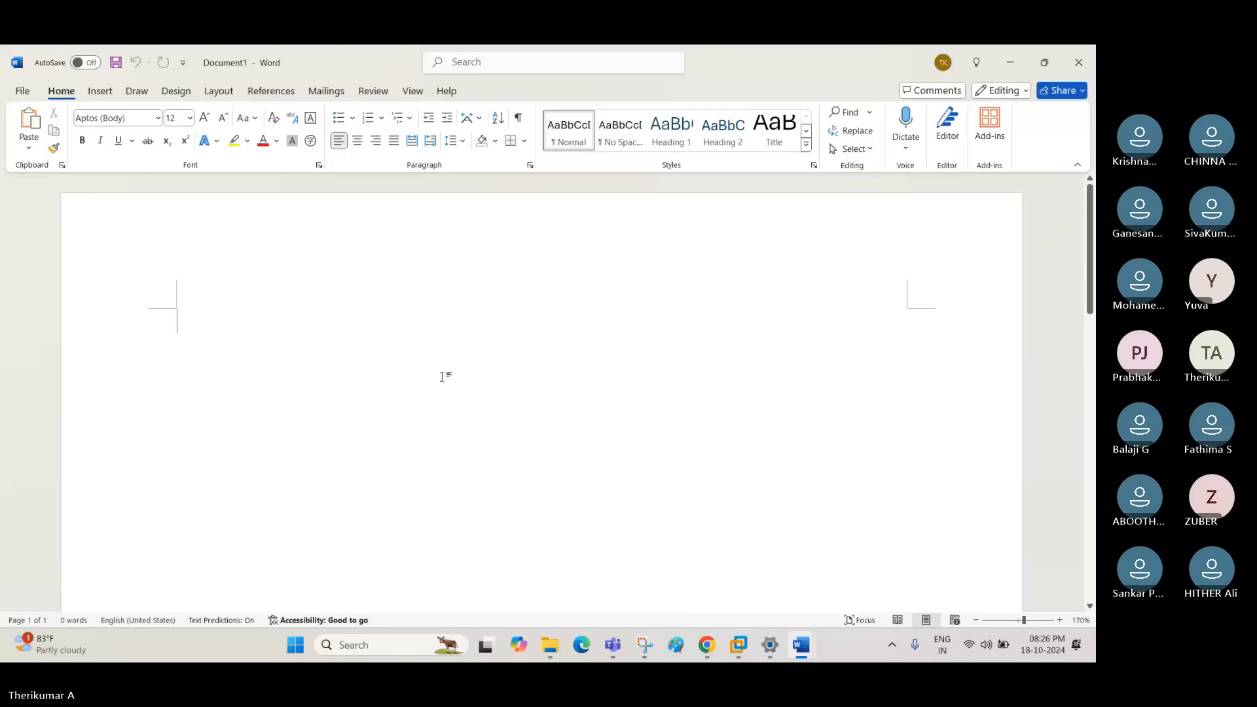
key("ctrl+v")
scroll(473, 463, "up", 4)
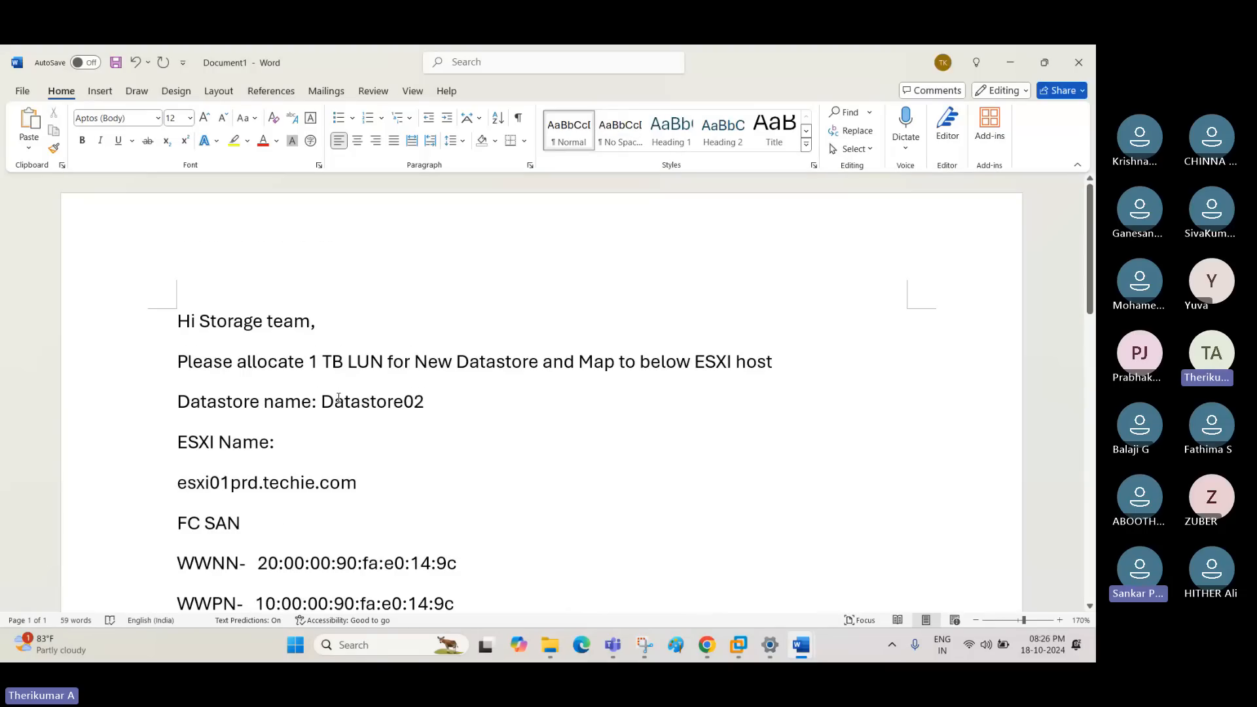
- Replace the text after "Please allocate" in the request line with "Expand below Datastore"
left_click_drag(319, 364, 800, 365)
type("Expand")
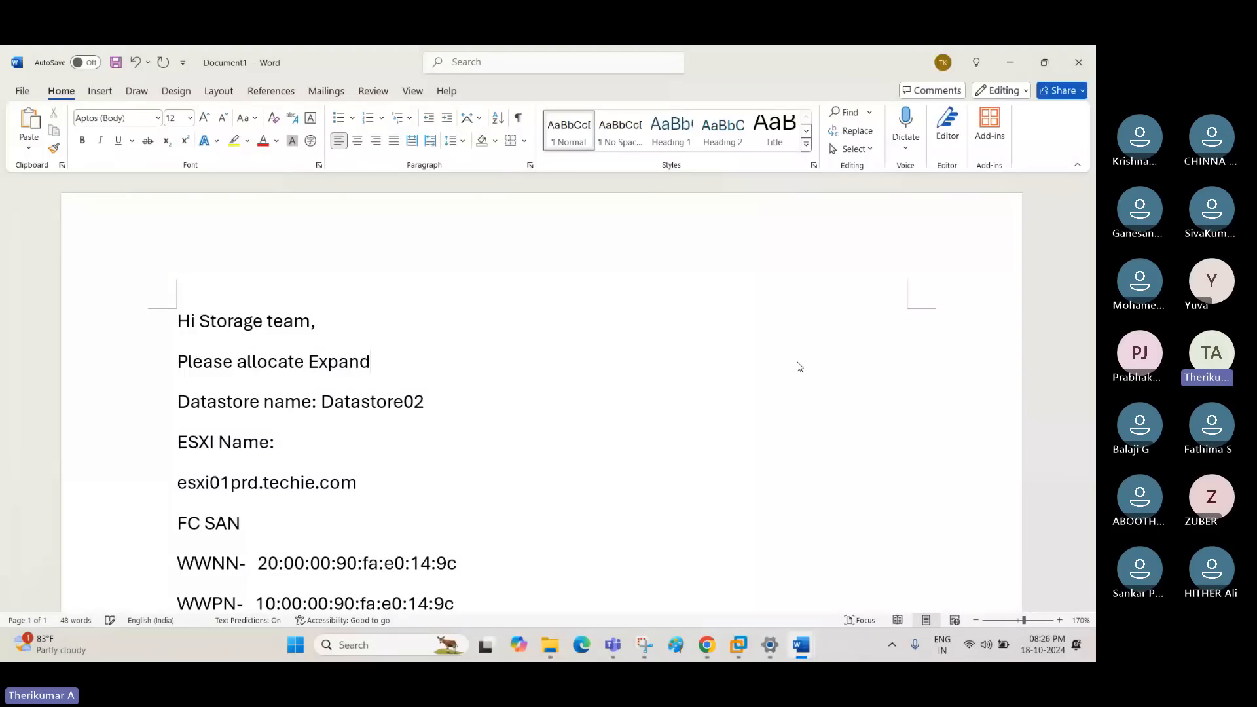
type(" below D")
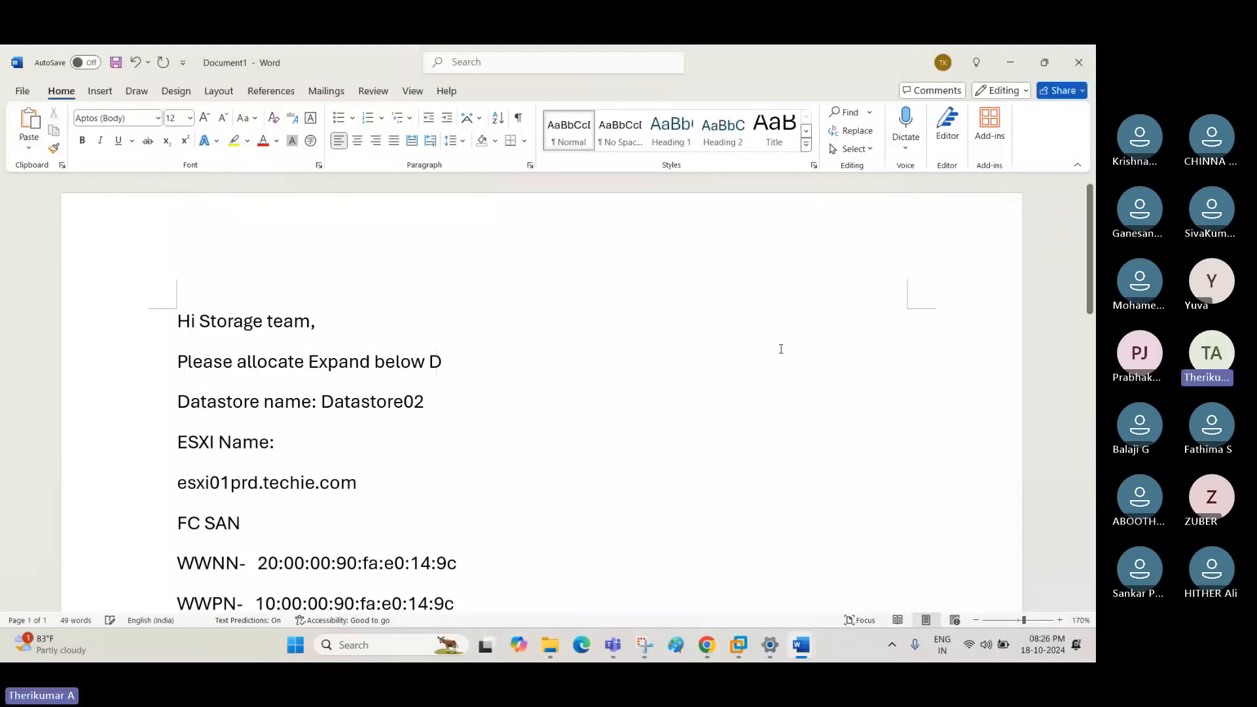
type("atast")
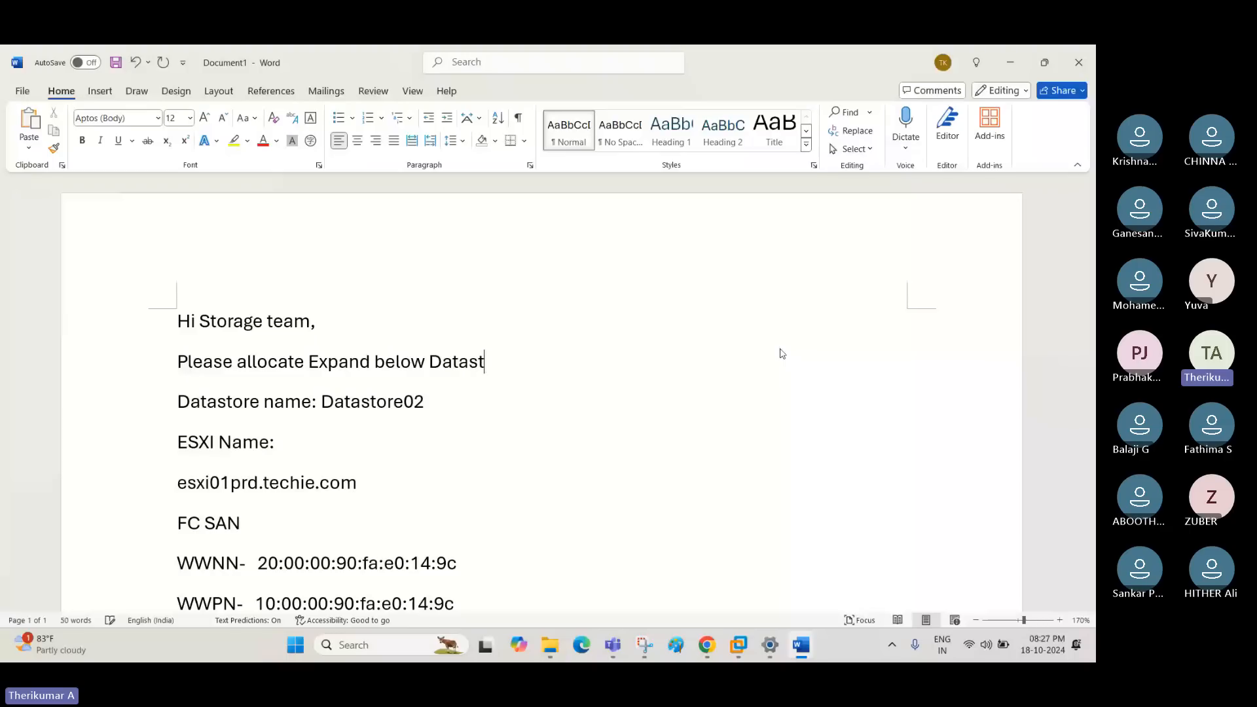
type("ore")
- Delete both ESXi host entries with their FC SAN WWNN/WWPN and iSCSI identifiers below the datastore name
scroll(529, 418, "down", 3)
left_click_drag(477, 513, 162, 254)
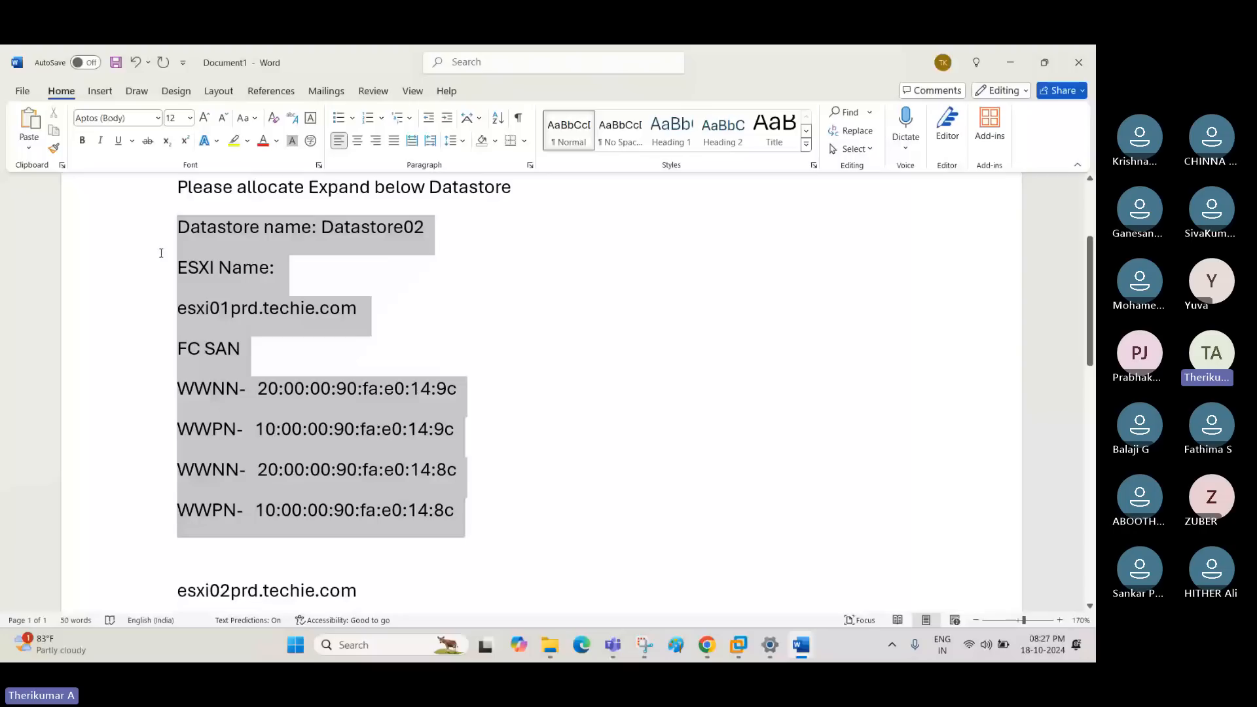
scroll(493, 458, "up", 3)
left_click(494, 462)
left_click_drag(178, 386, 496, 606)
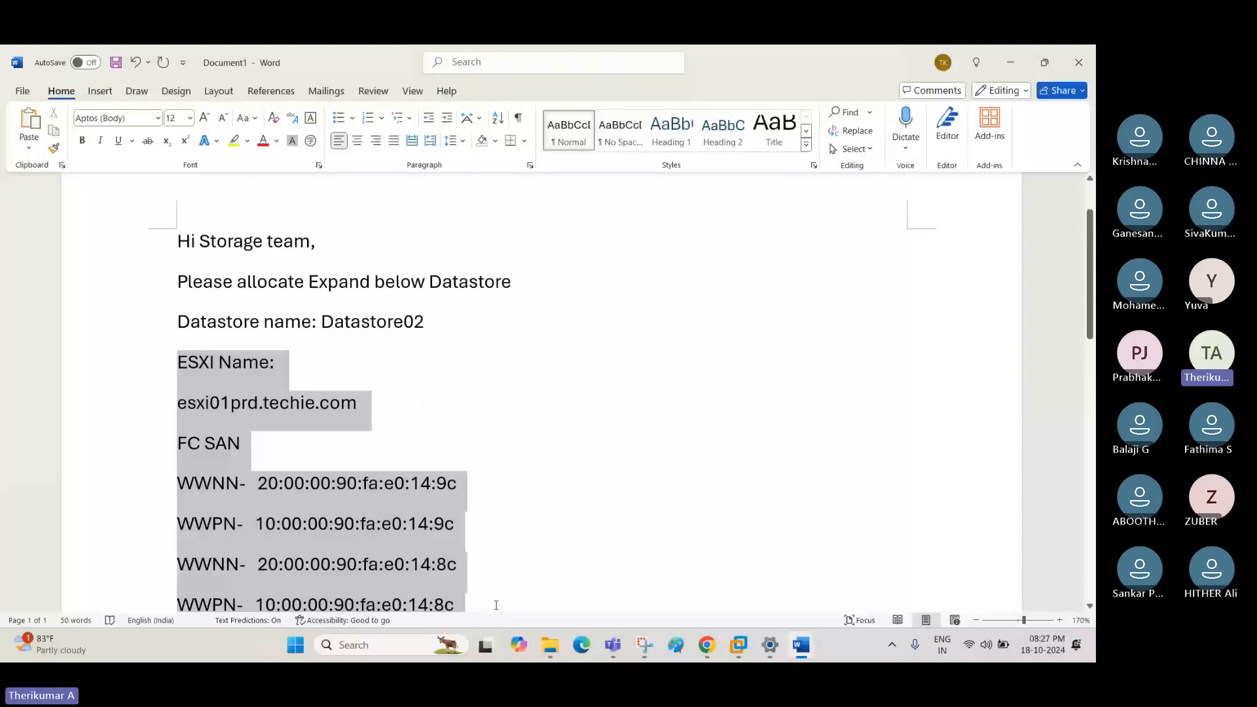
key("Delete")
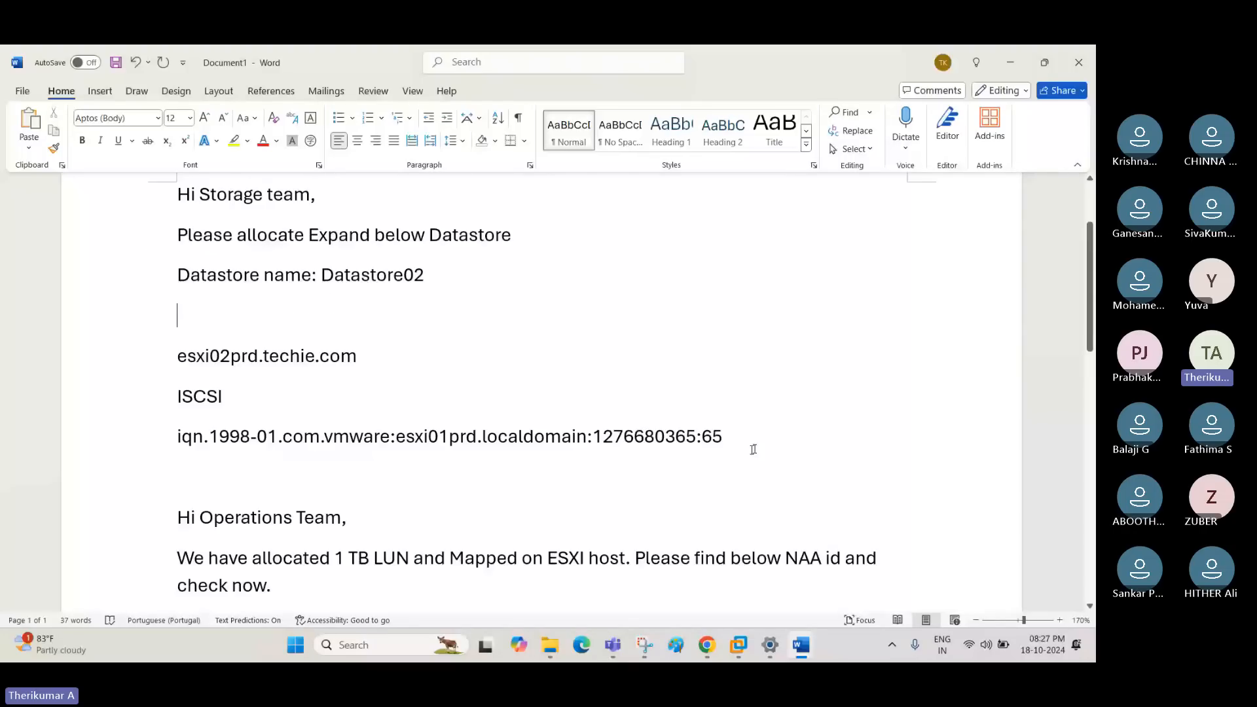
left_click_drag(753, 449, 175, 353)
key("Delete")
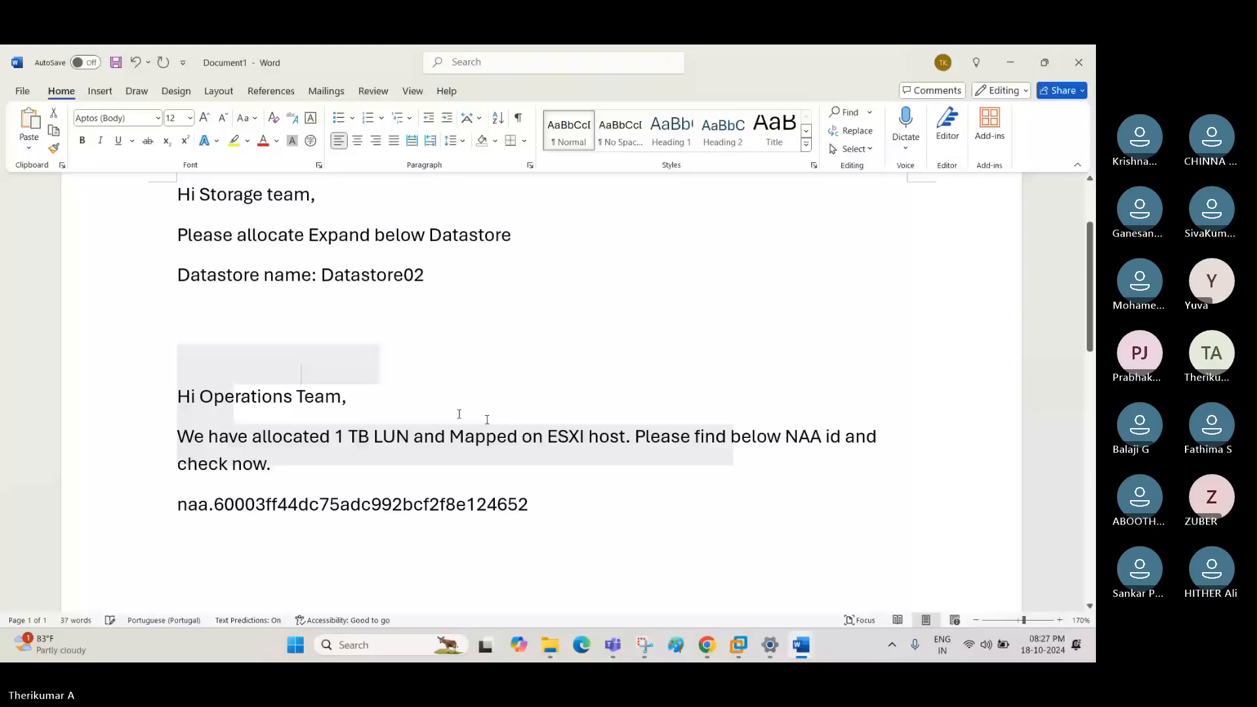
- Paste the NAA identifier naa.60003ff44dc75adc992bcf2f8e124652 below the "Datastore name: Datastore02" line
scroll(522, 452, "up", 1)
scroll(538, 463, "down", 6)
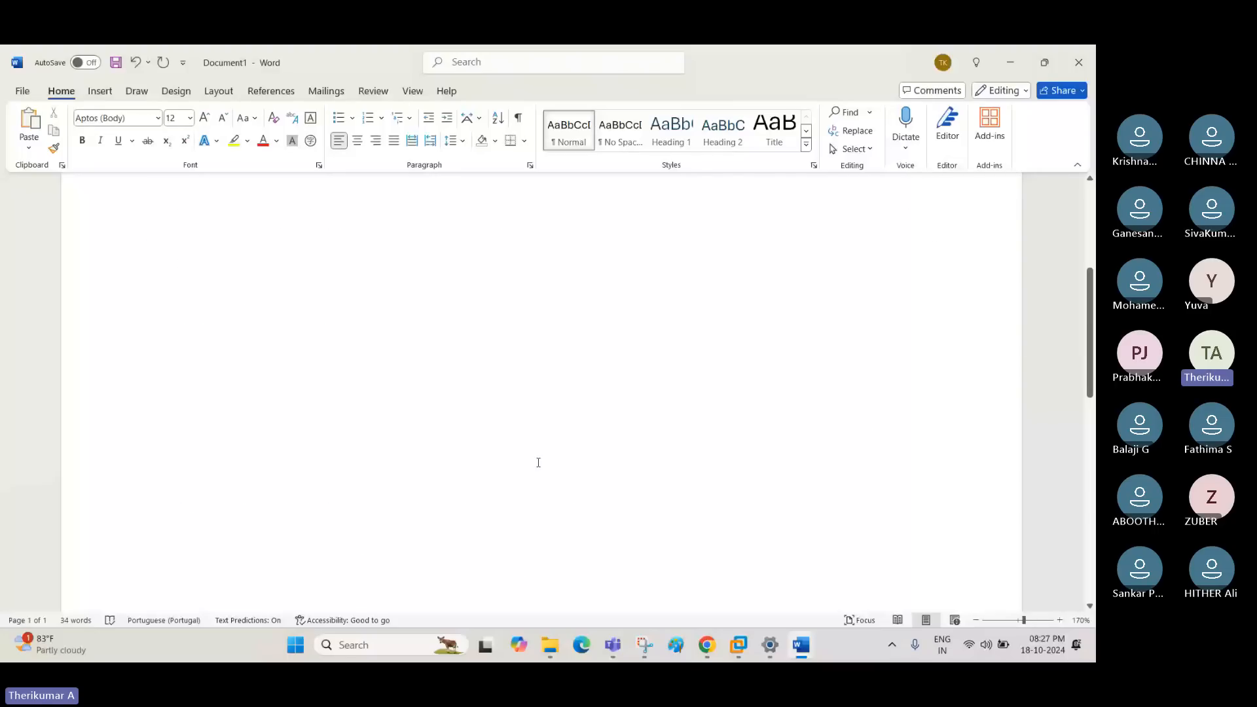
scroll(538, 463, "up", 5)
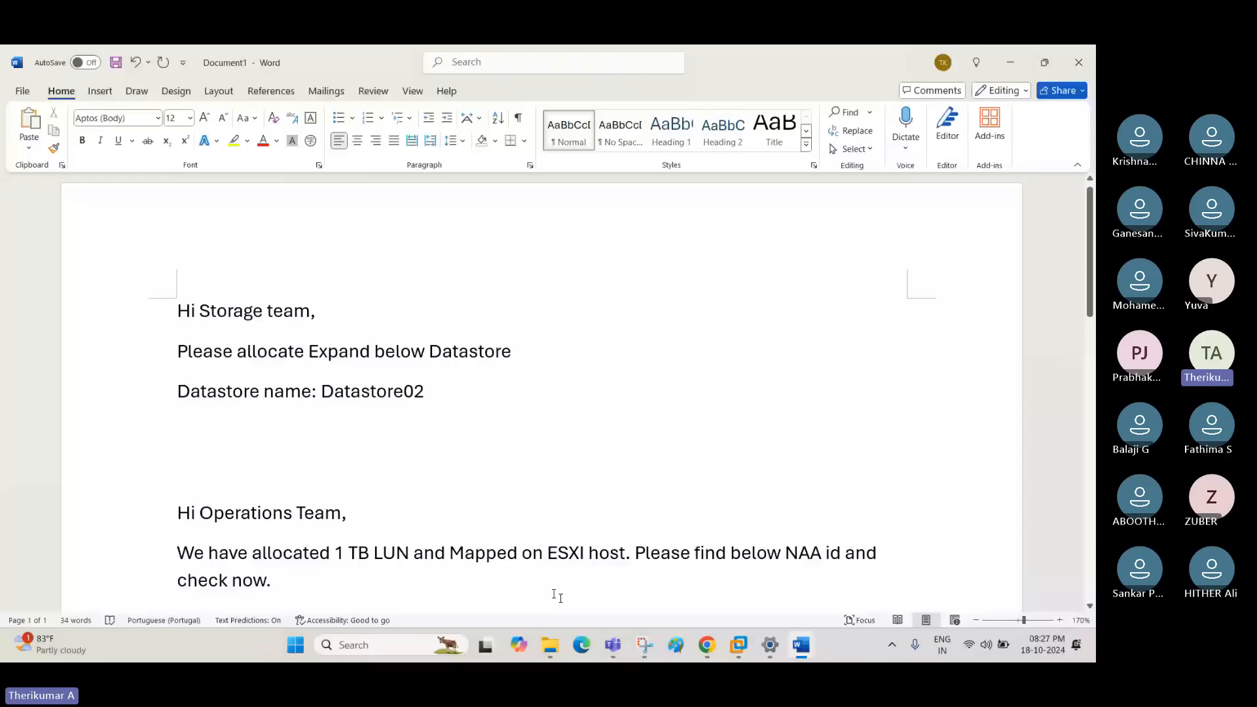
type("naa.60003ff44dc75adc992bcf2f8e124652")
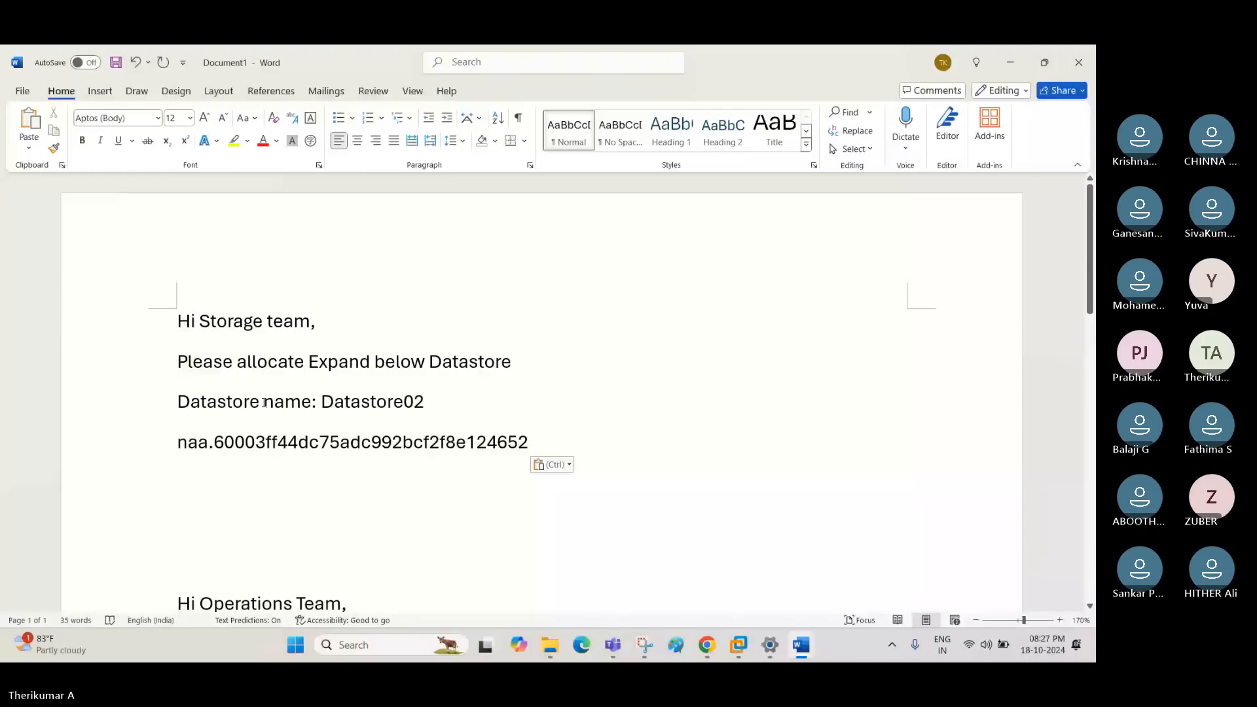
- Reword the request line to "Please Expand 10 TB on below Datastore"
double_click(272, 362)
key("Delete")
left_click(305, 362)
type("10")
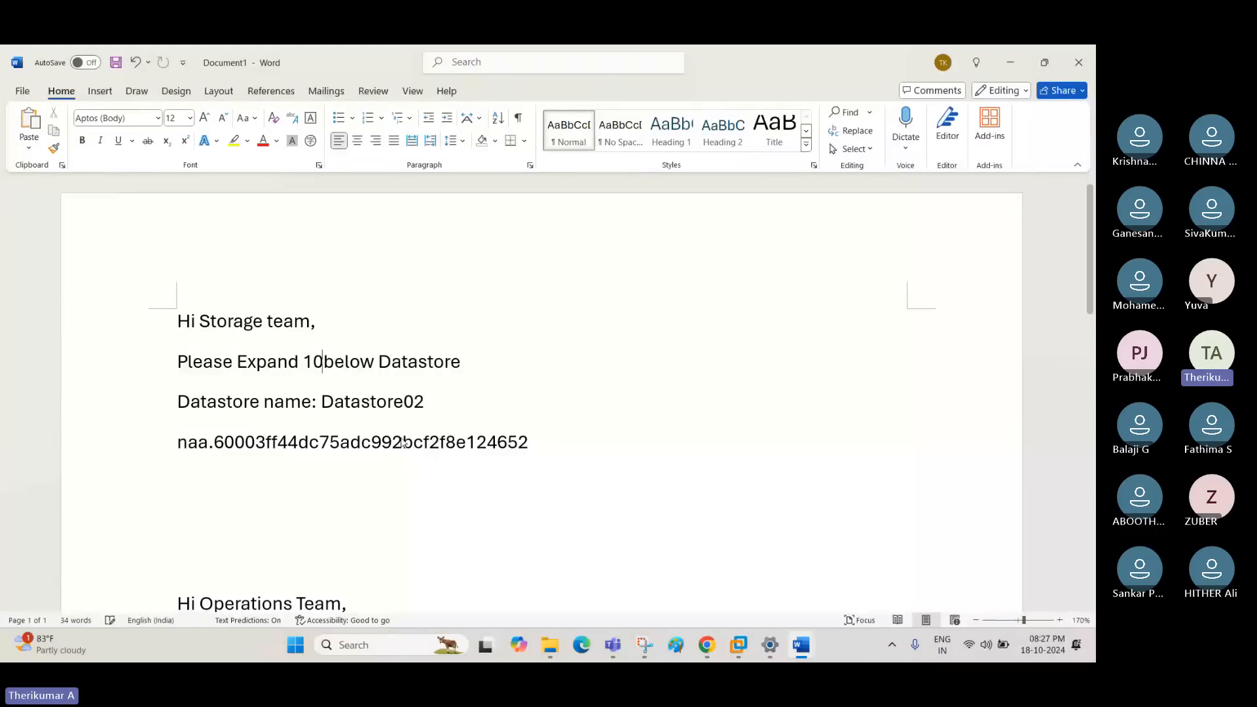
type(" TB")
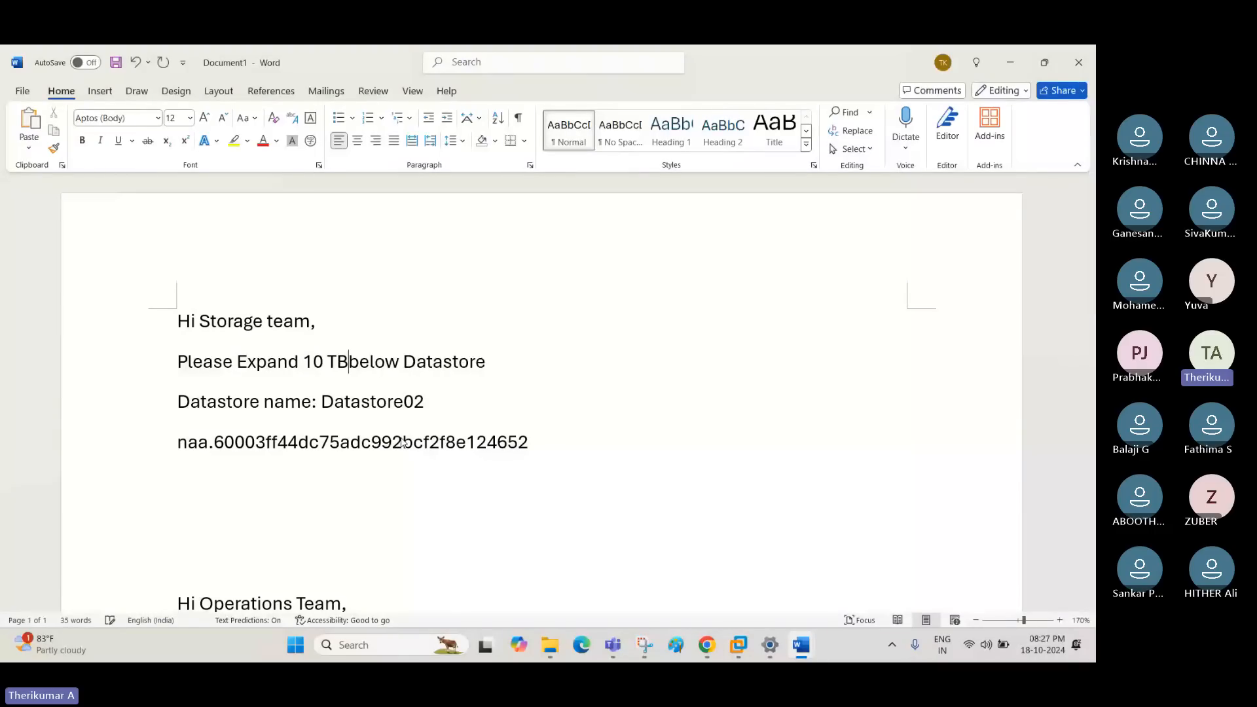
type(" on")
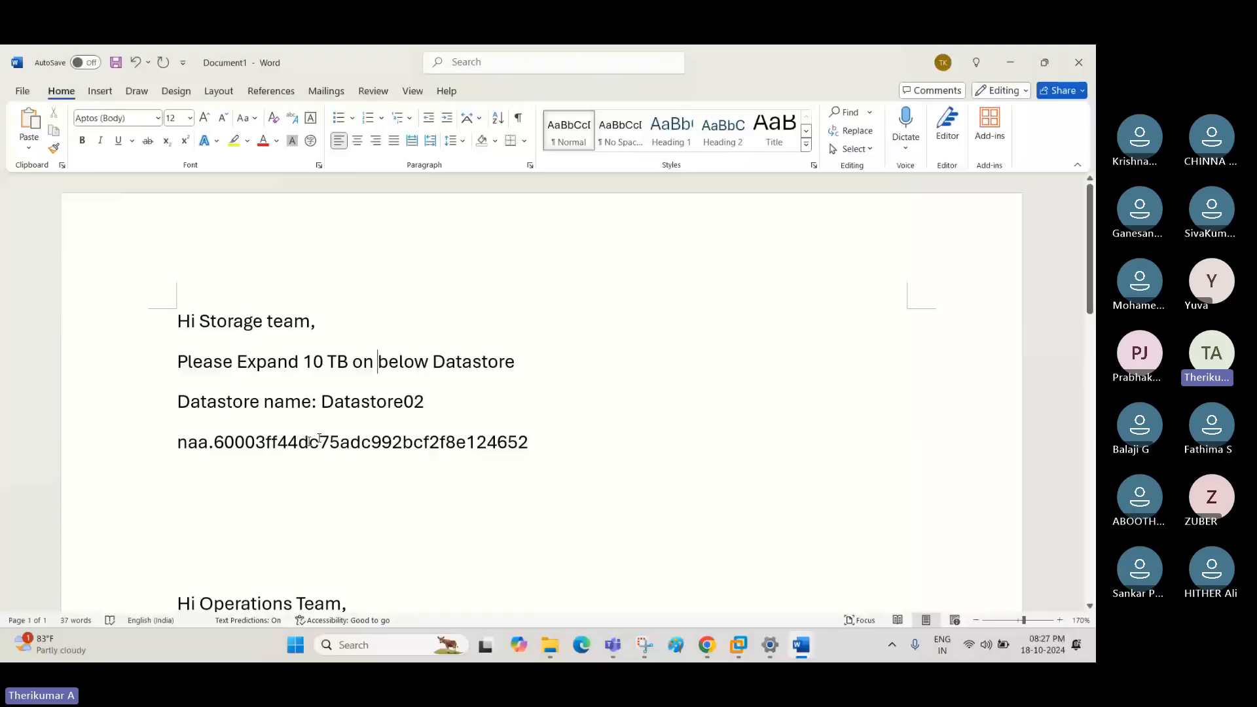
- Append ". Please the naa id." to the request line about expanding the datastore by 10 TB
left_click(404, 401)
left_click(552, 363)
type(". Ple")
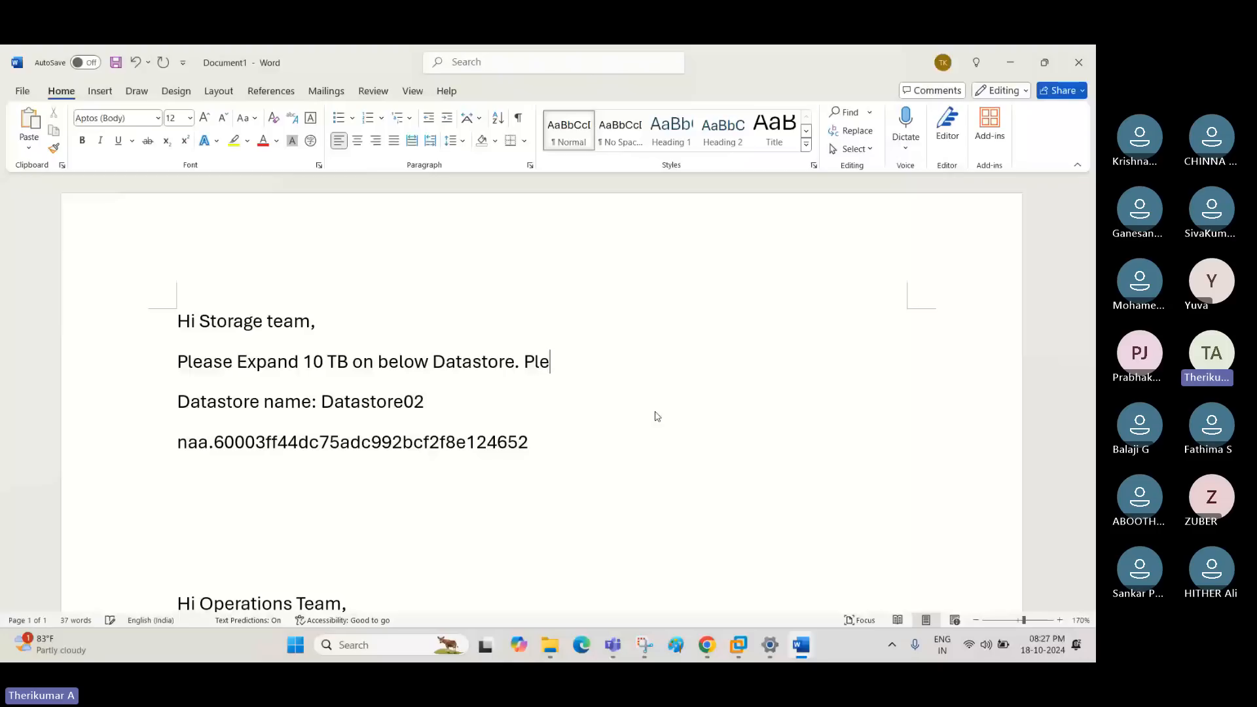
type("ase the naa ")
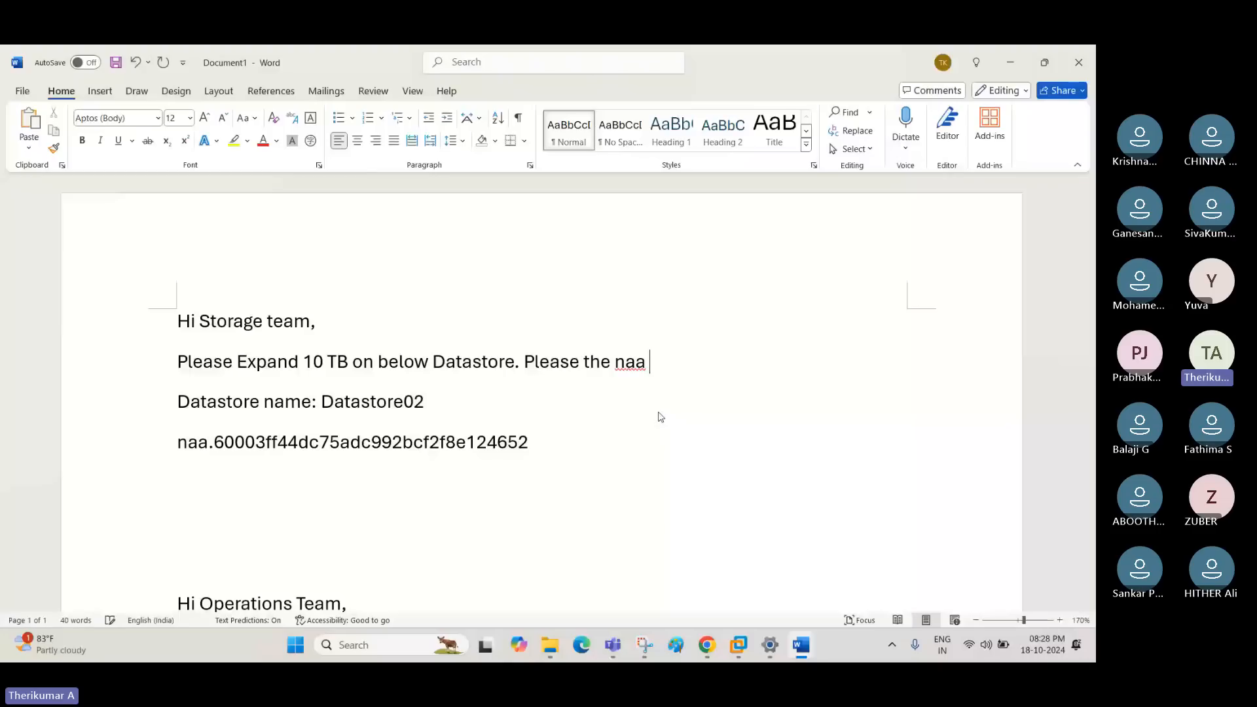
type("id.")
left_click_drag(178, 402, 538, 444)
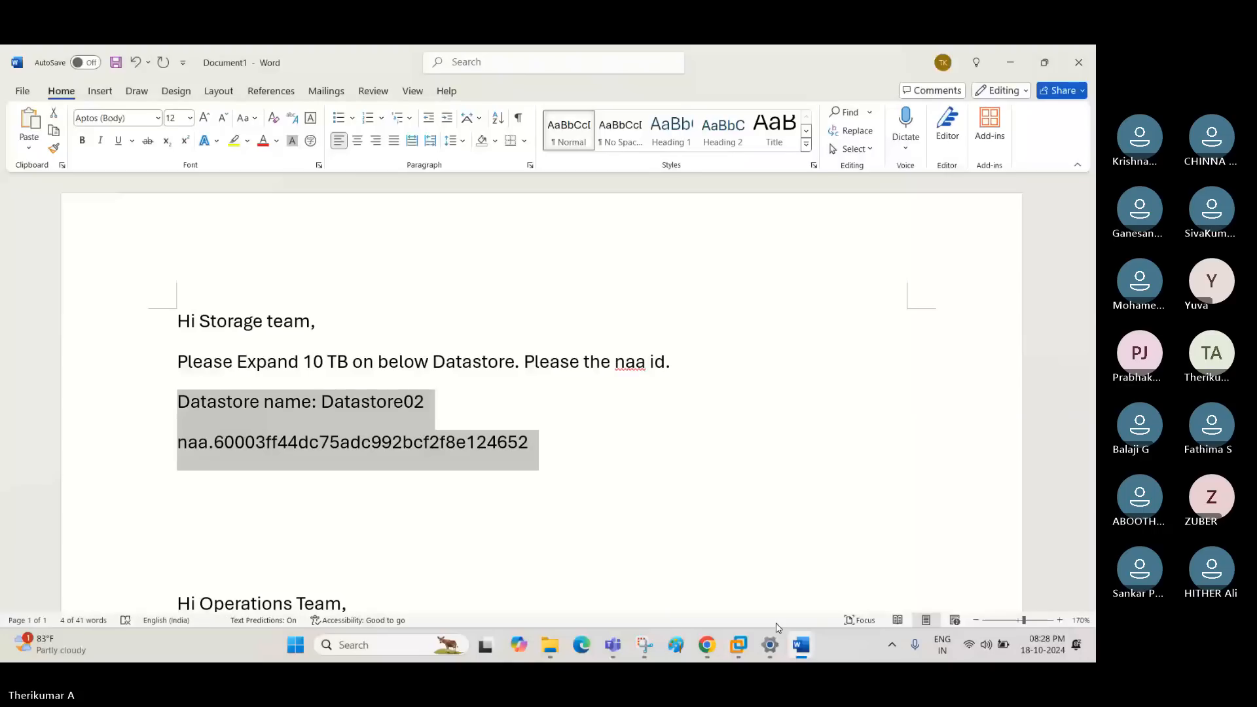
- Add the line "vCenter location: Chennai" between the request line and the datastore name
left_click(706, 366)
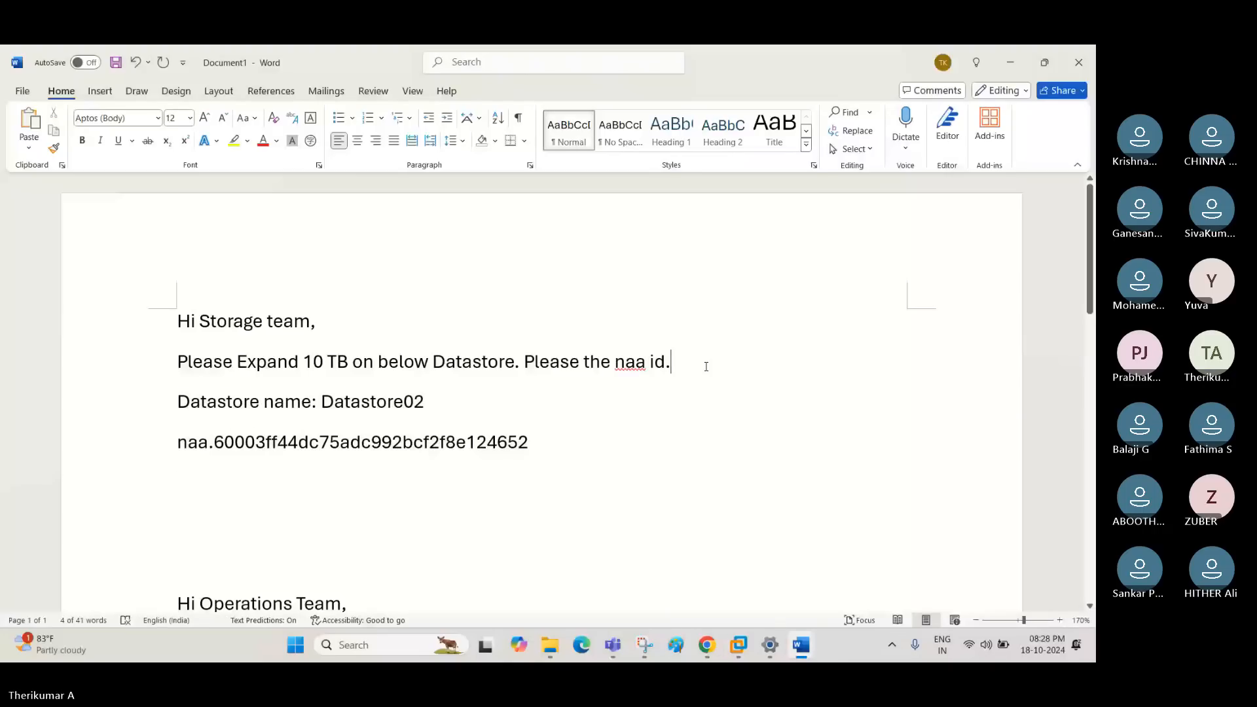
key("Return")
type("vCenter location: ")
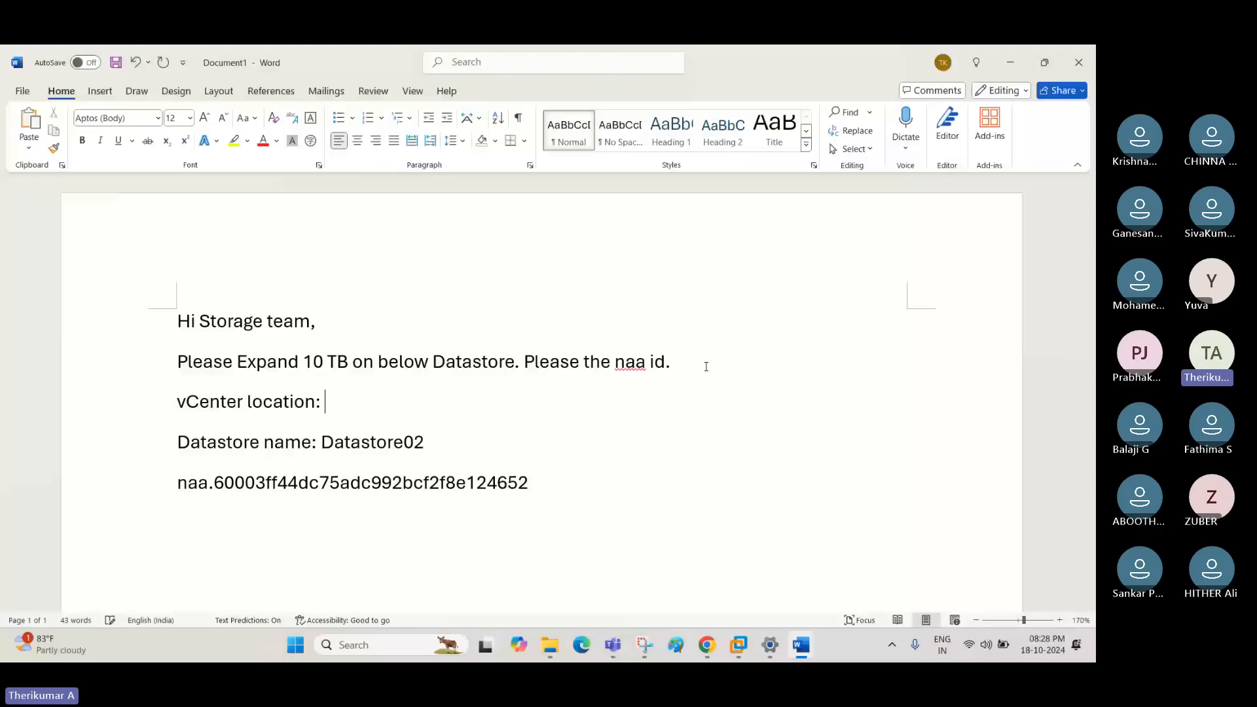
type("Chennai")
left_click_drag(177, 412, 176, 443)
left_click(511, 504)
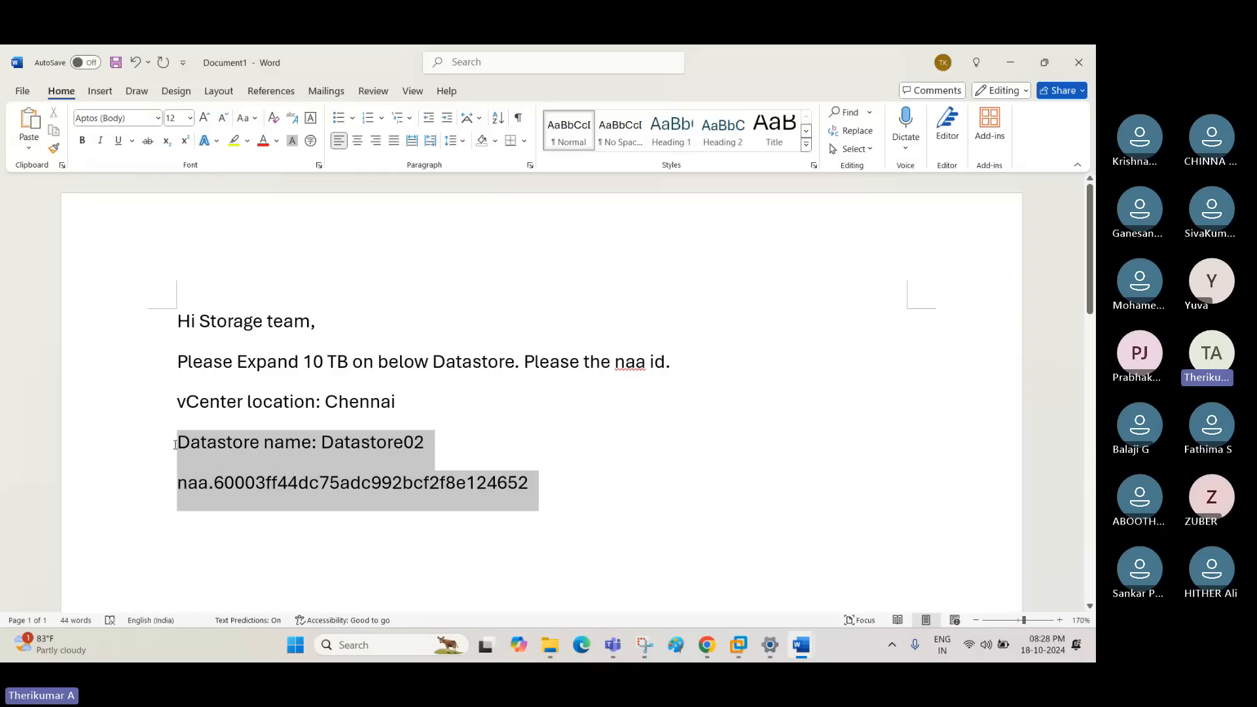
left_click(431, 501)
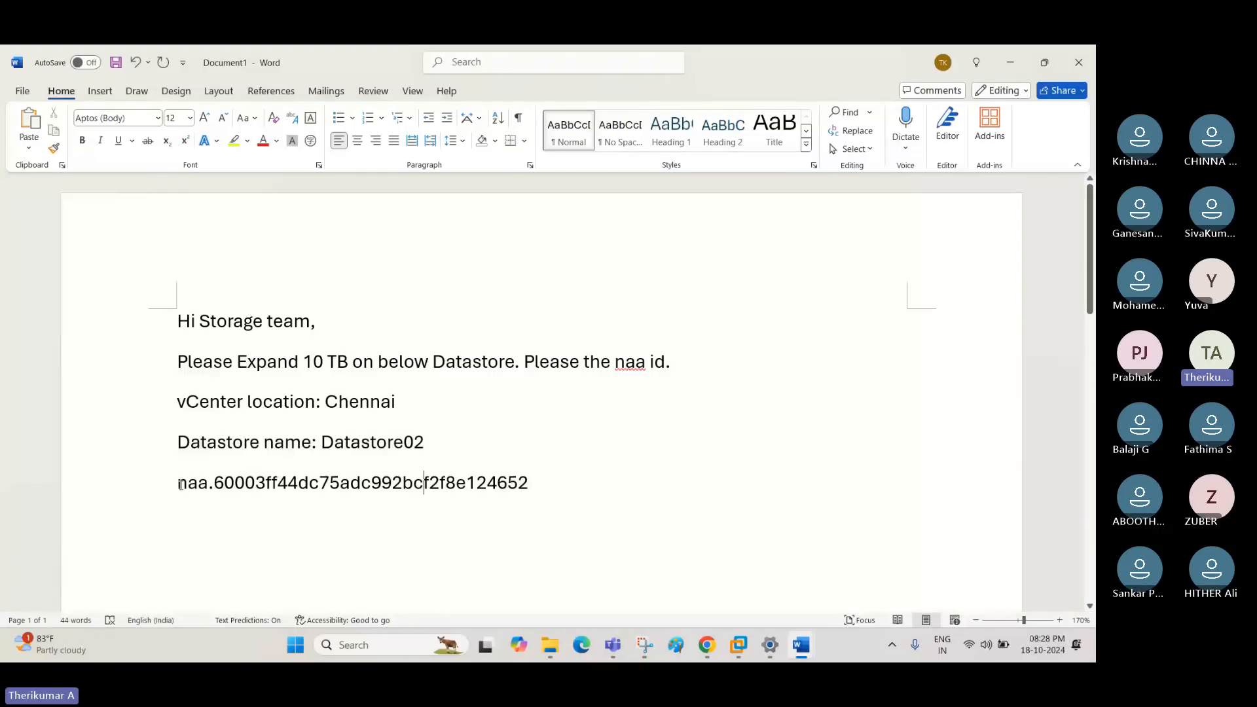
left_click_drag(178, 488, 391, 499)
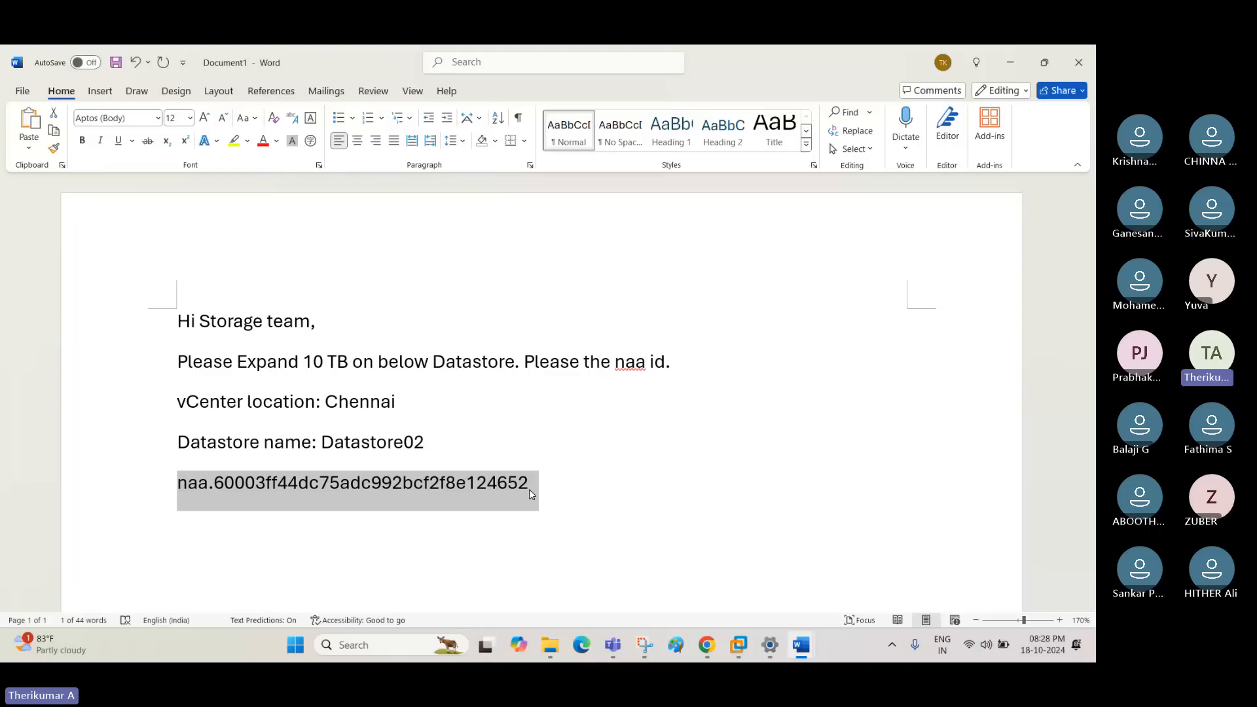
- Delete the surplus blank lines between the storage team request and "Hi Operations Team,"
scroll(529, 492, "down", 1)
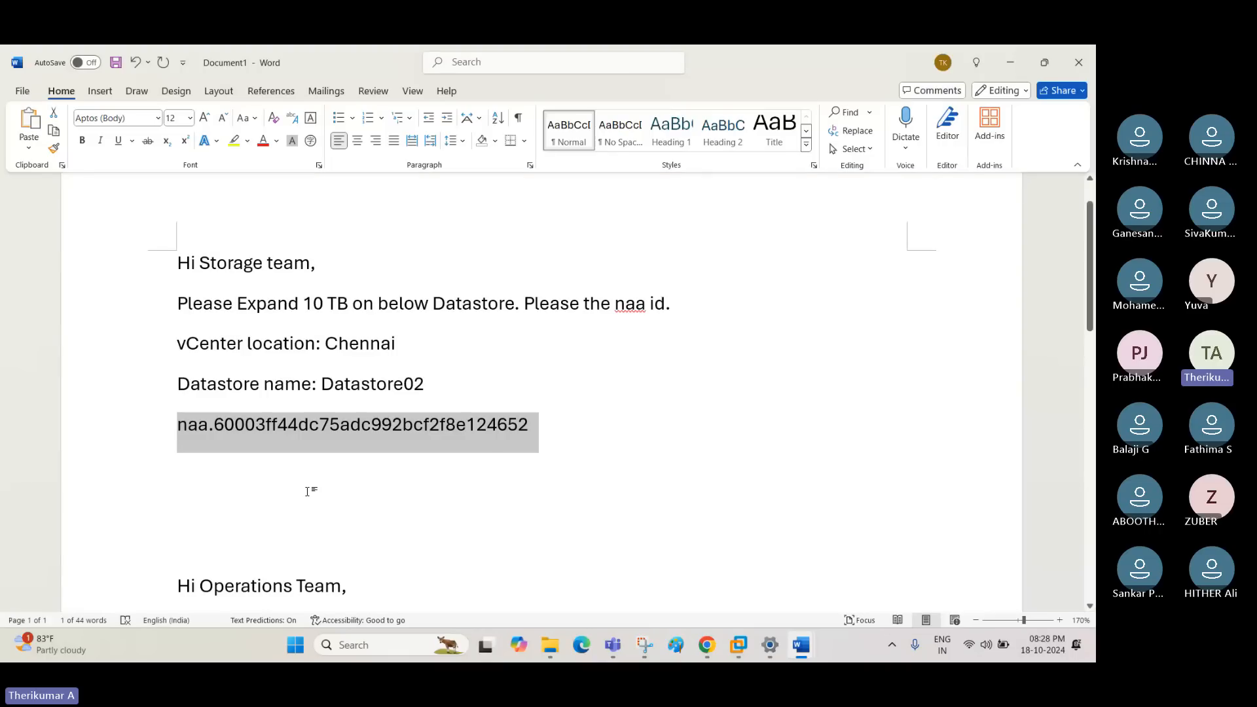
left_click(283, 469)
key("Delete")
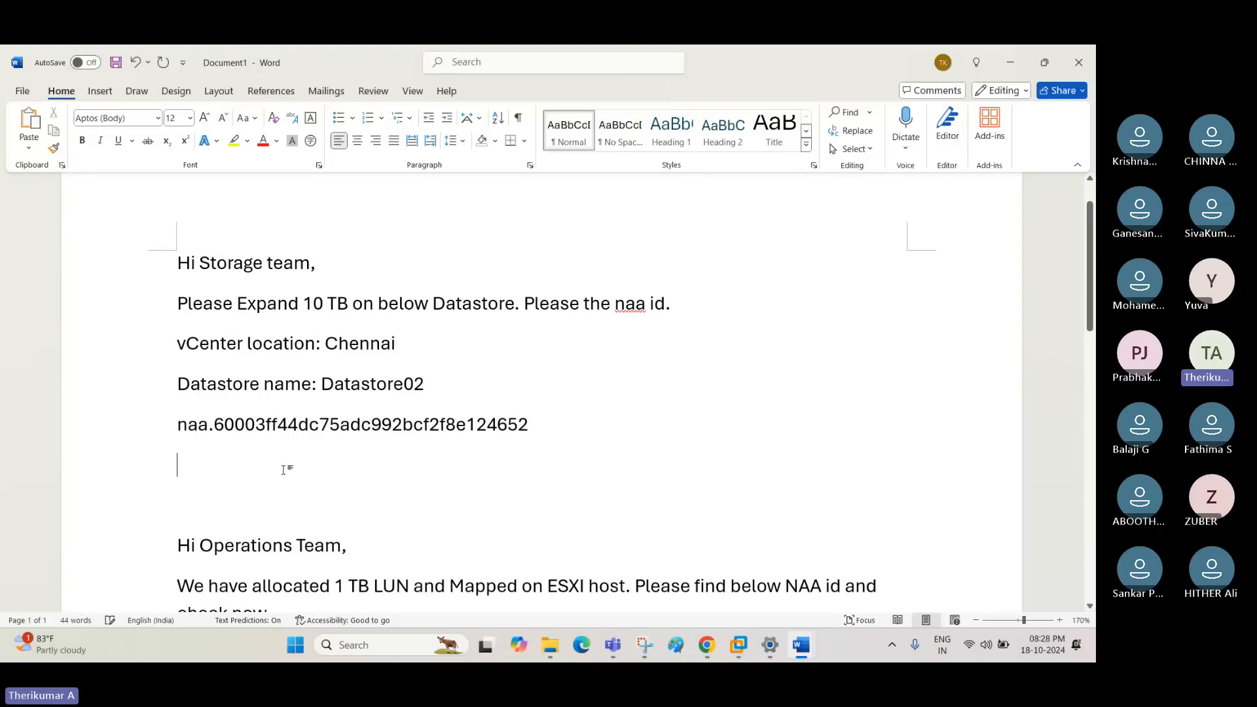
key("Delete")
- Replace the operations team reply's wording after "We have" with "expand the beow", keeping the NAA identifier line
scroll(283, 469, "down", 2)
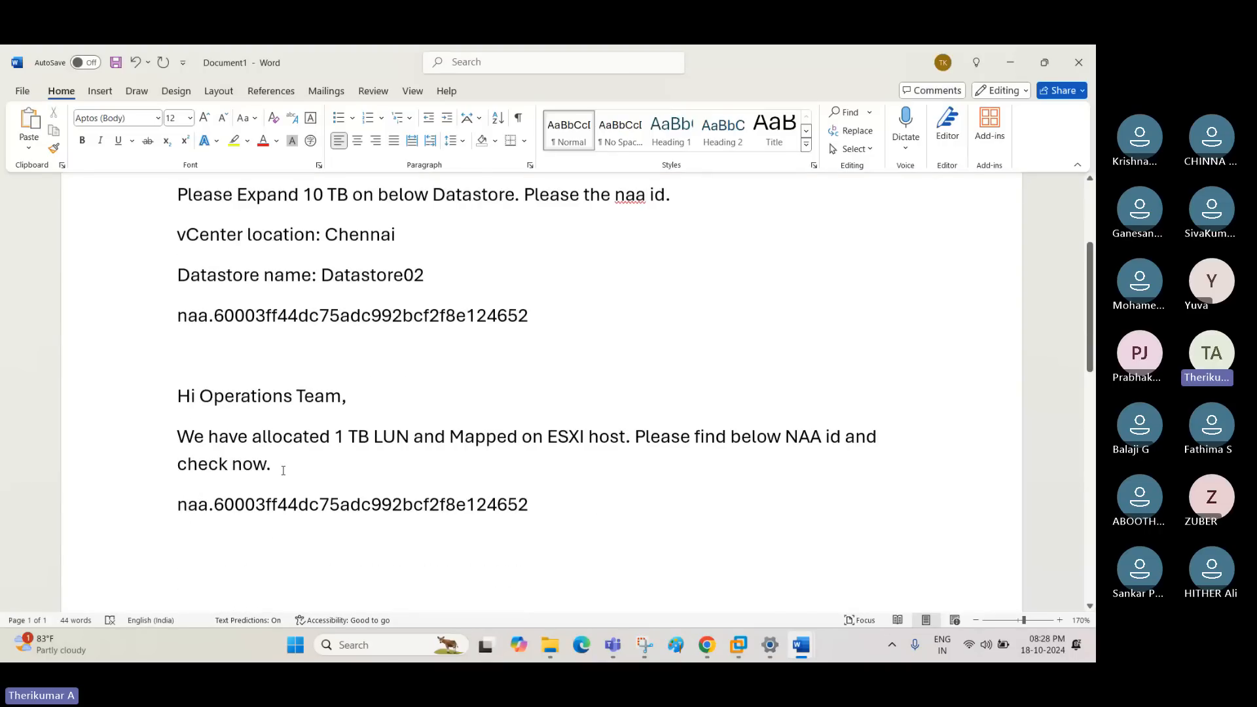
scroll(283, 469, "down", 1)
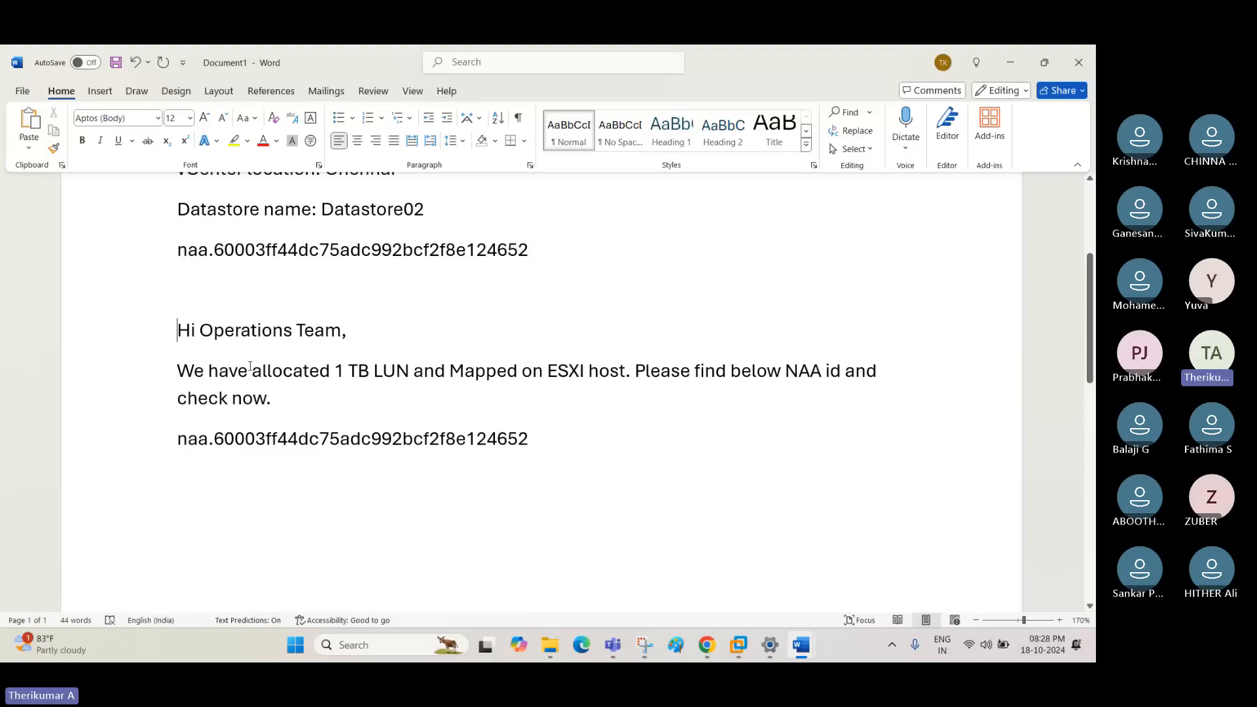
left_click_drag(208, 371, 522, 395)
left_click(566, 414)
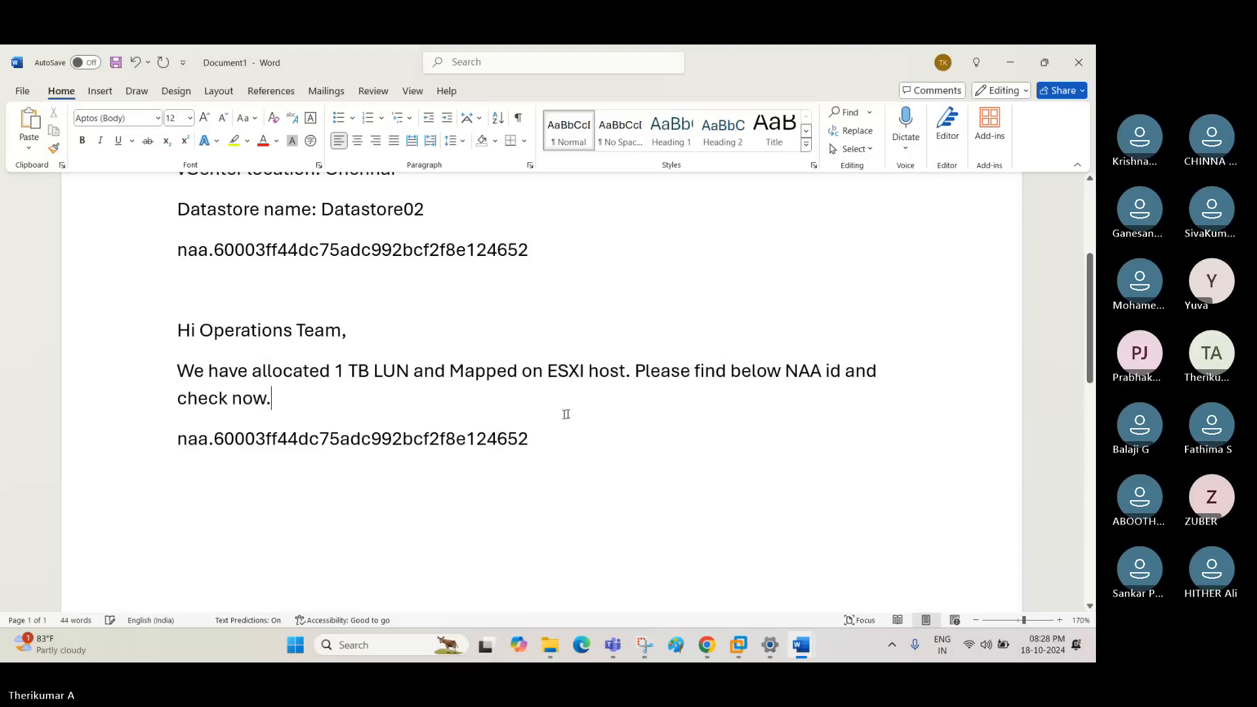
left_click_drag(251, 371, 275, 393)
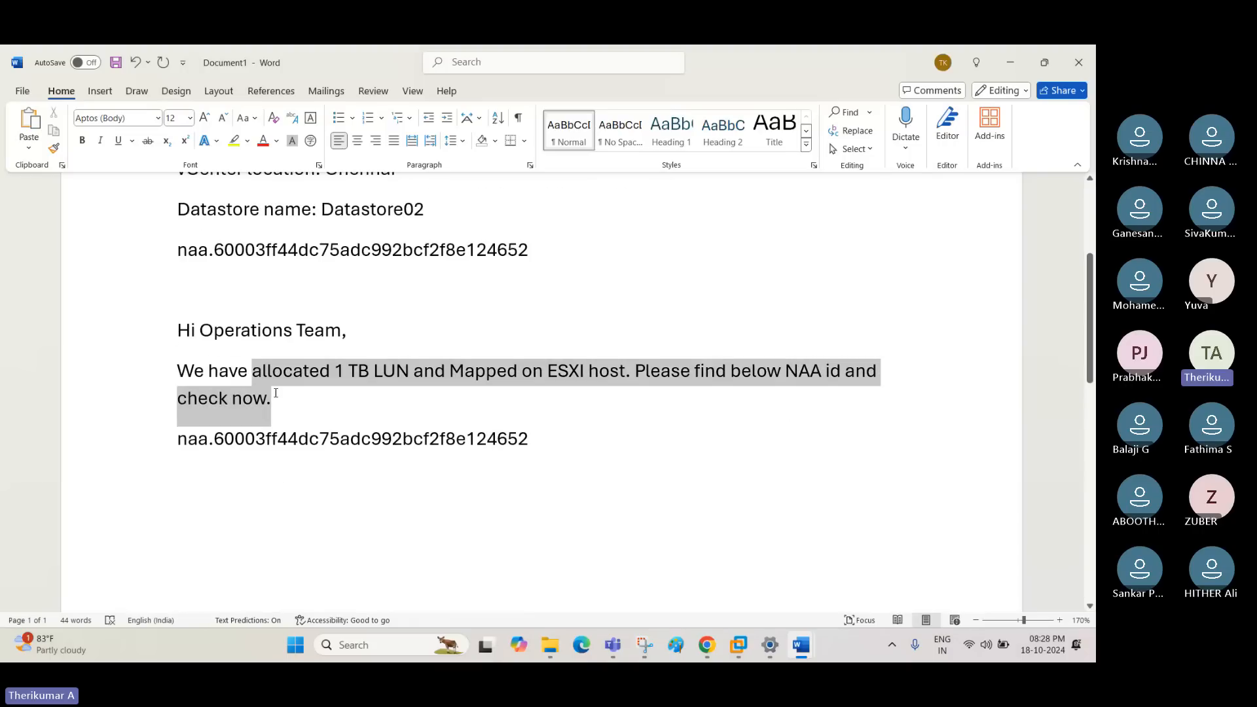
type("expand the ")
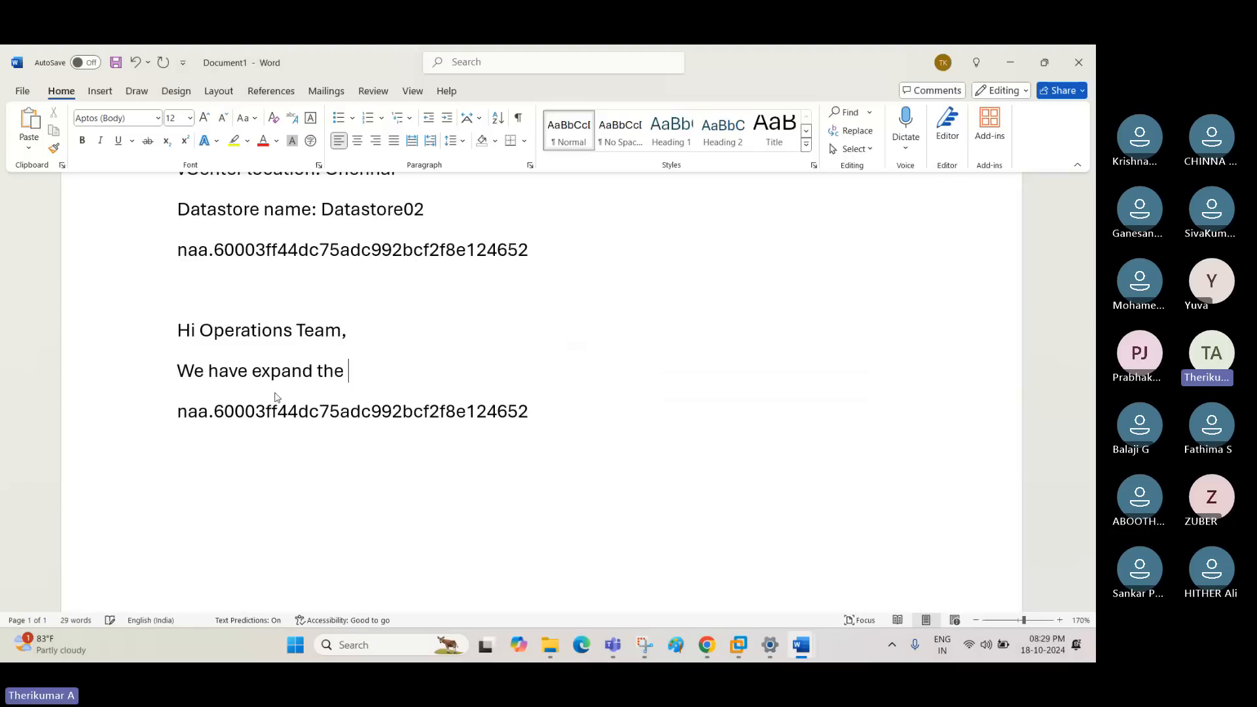
type("b")
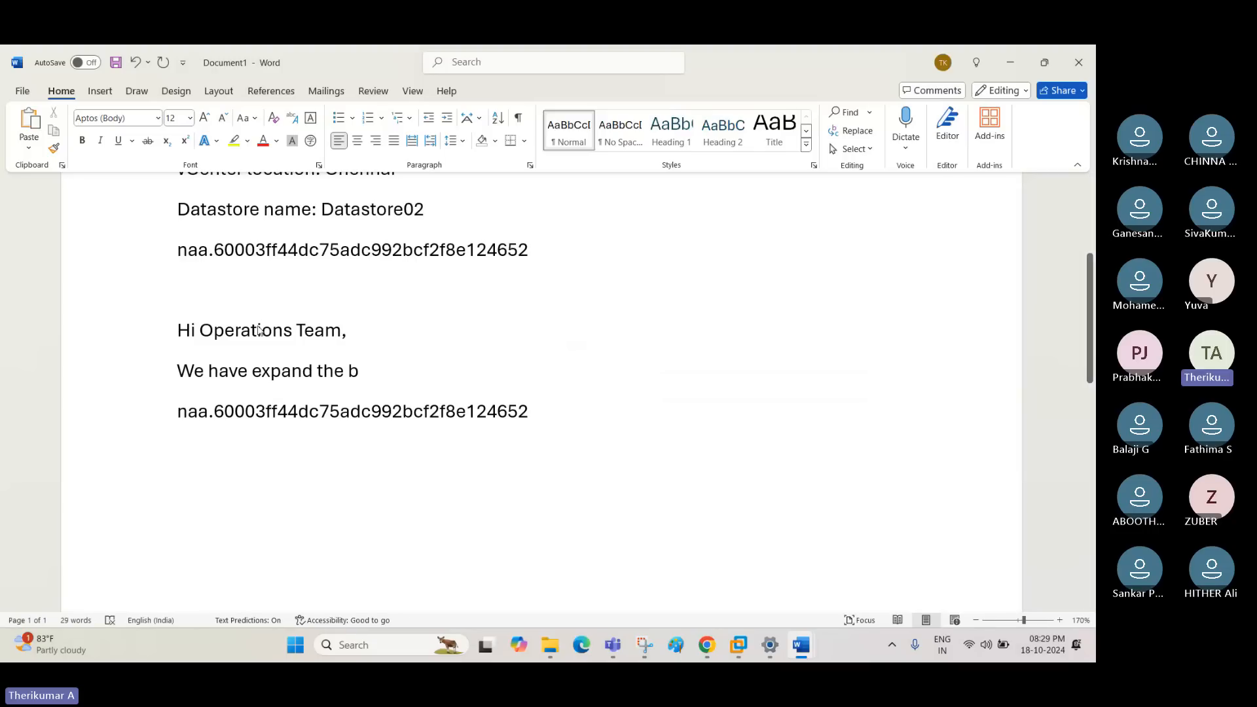
type("eow")
key("Home")
key("BackSpace")
key("BackSpace")
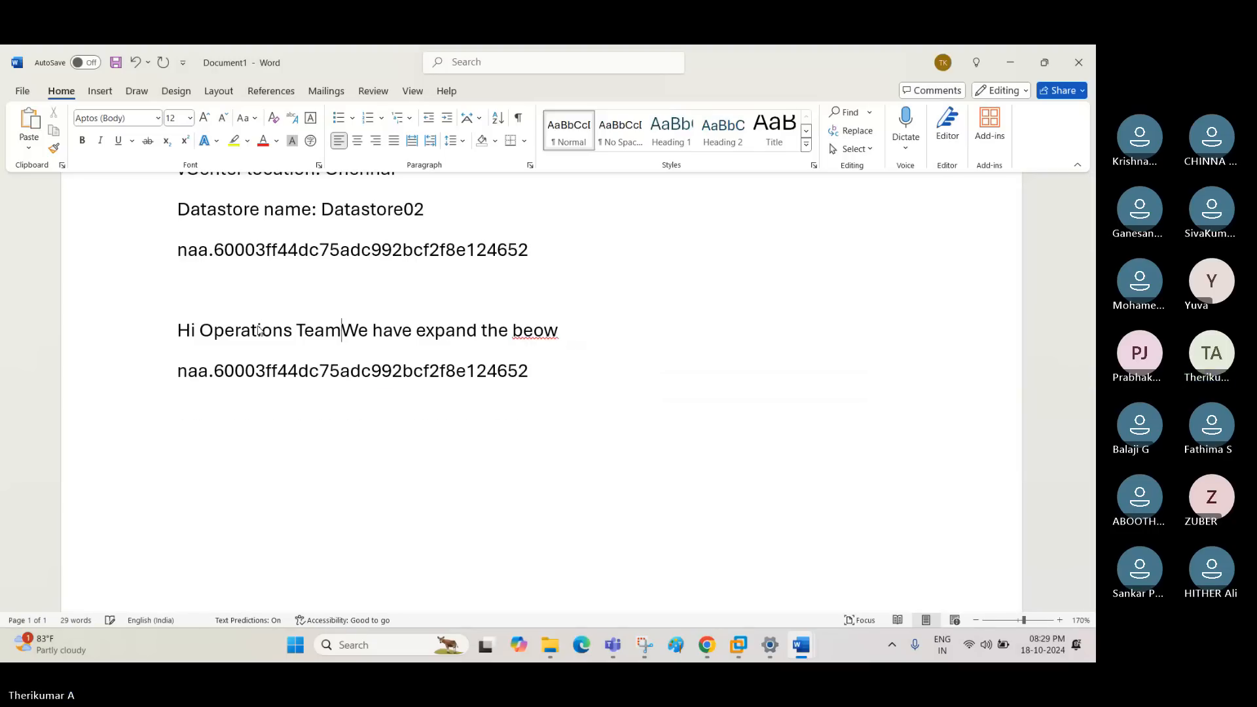
key("ctrl+z")
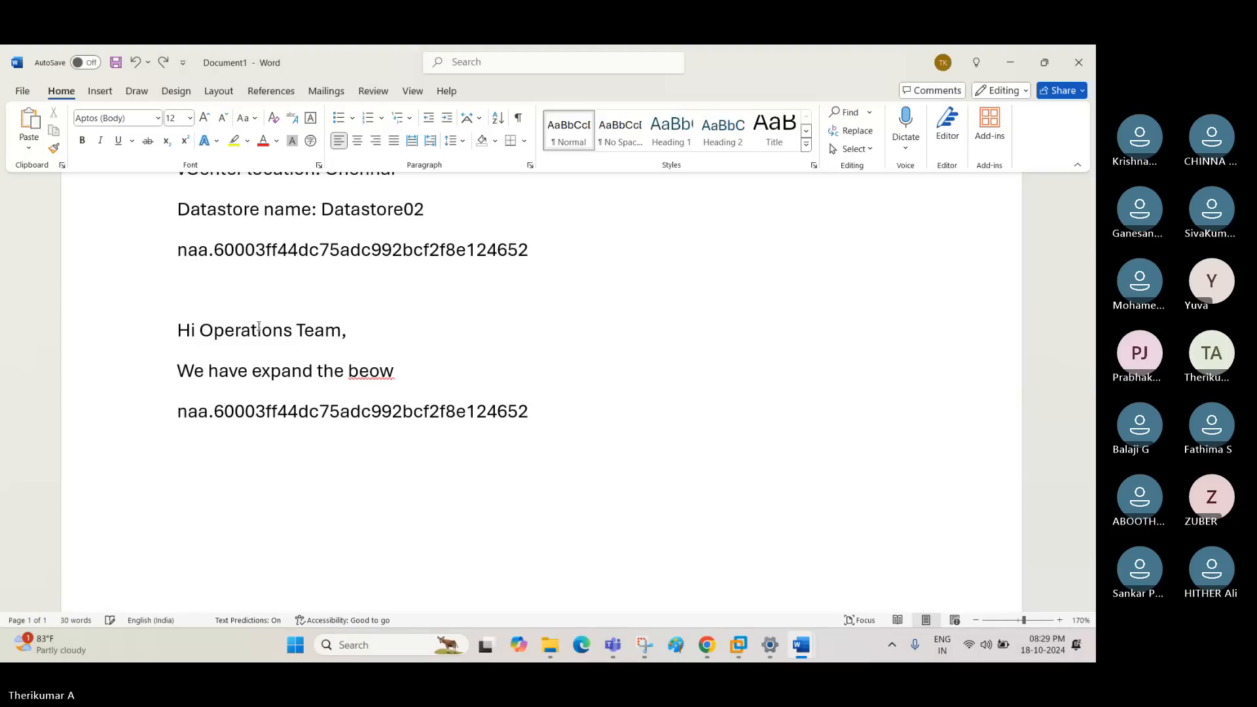
- Correct the misspelled last word "beow" in the reply line to "below"
key("ctrl+Right")
key("ctrl+Right")
key("ctrl+Right")
key("ctrl+Right")
key("Right")
key("End")
key("BackSpace")
key("BackSpace")
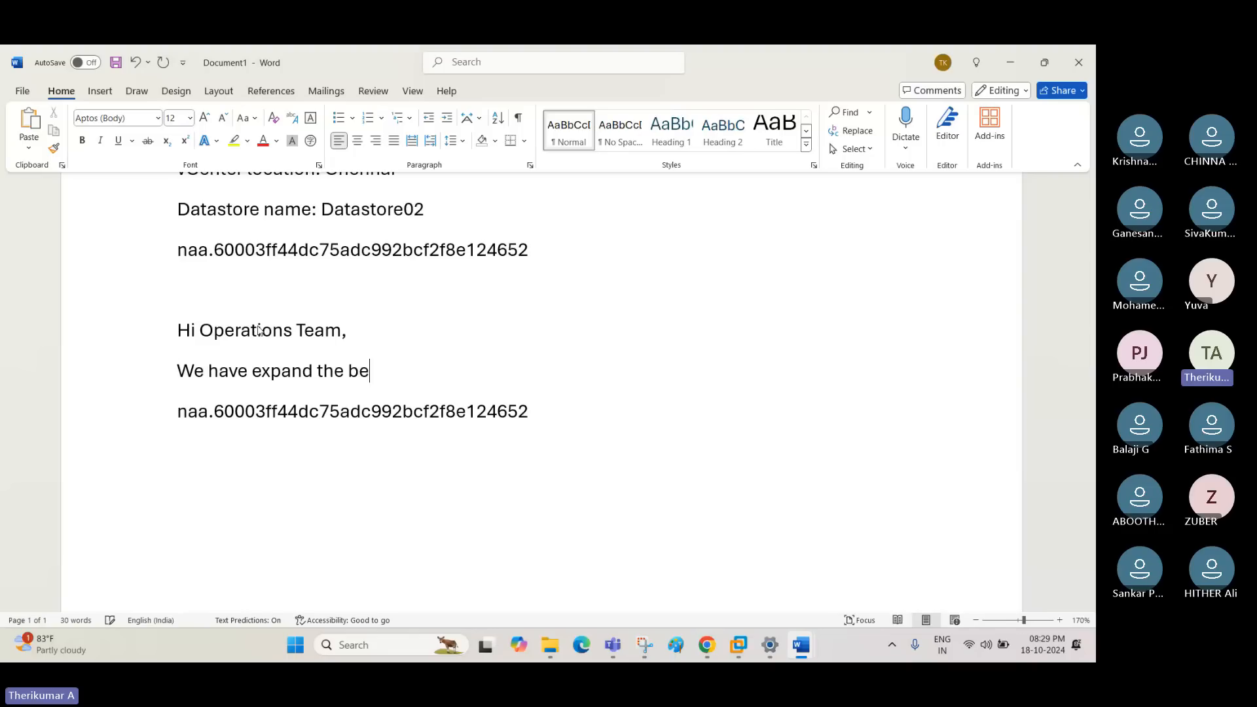
key("BackSpace")
type("elow datast")
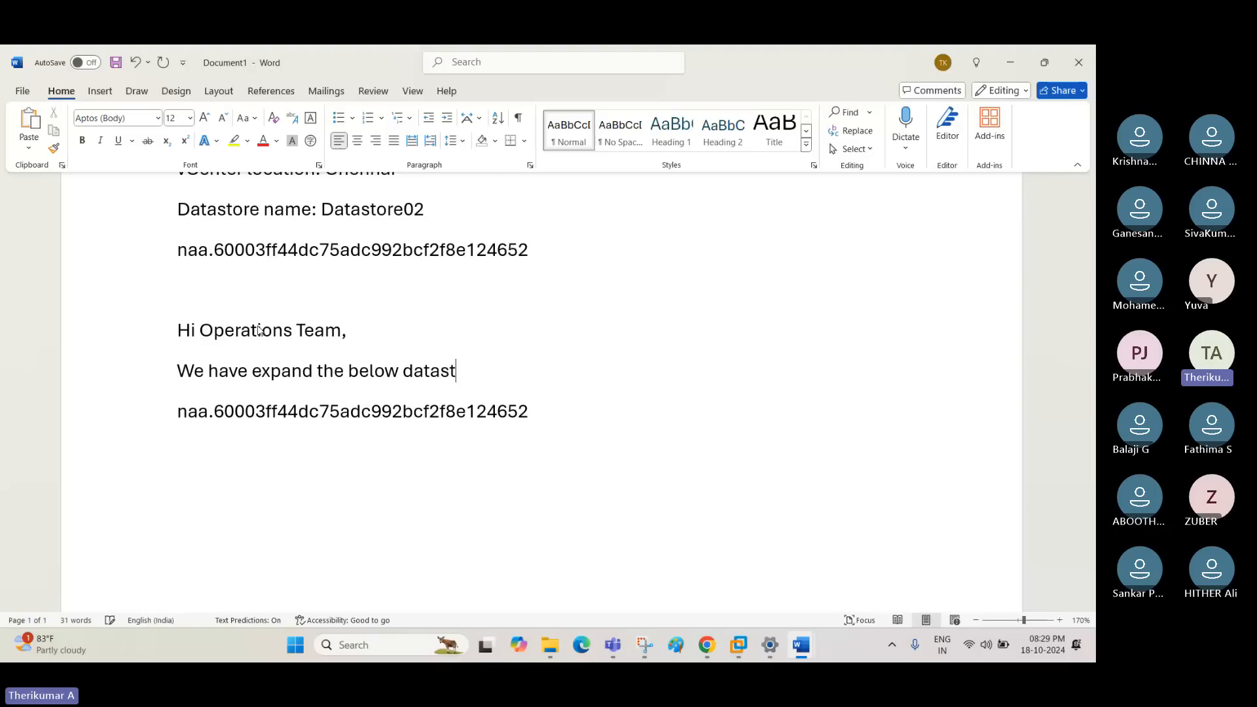
type("ore naa id to ")
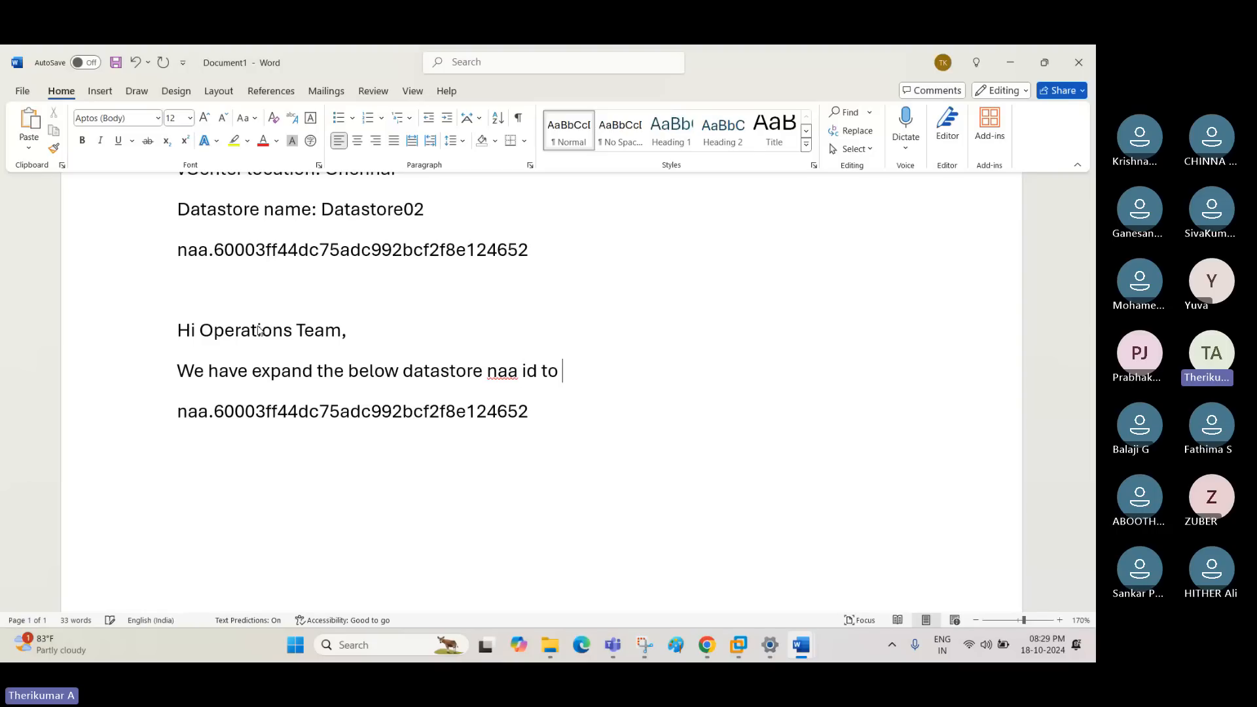
type("10 TB. Please check")
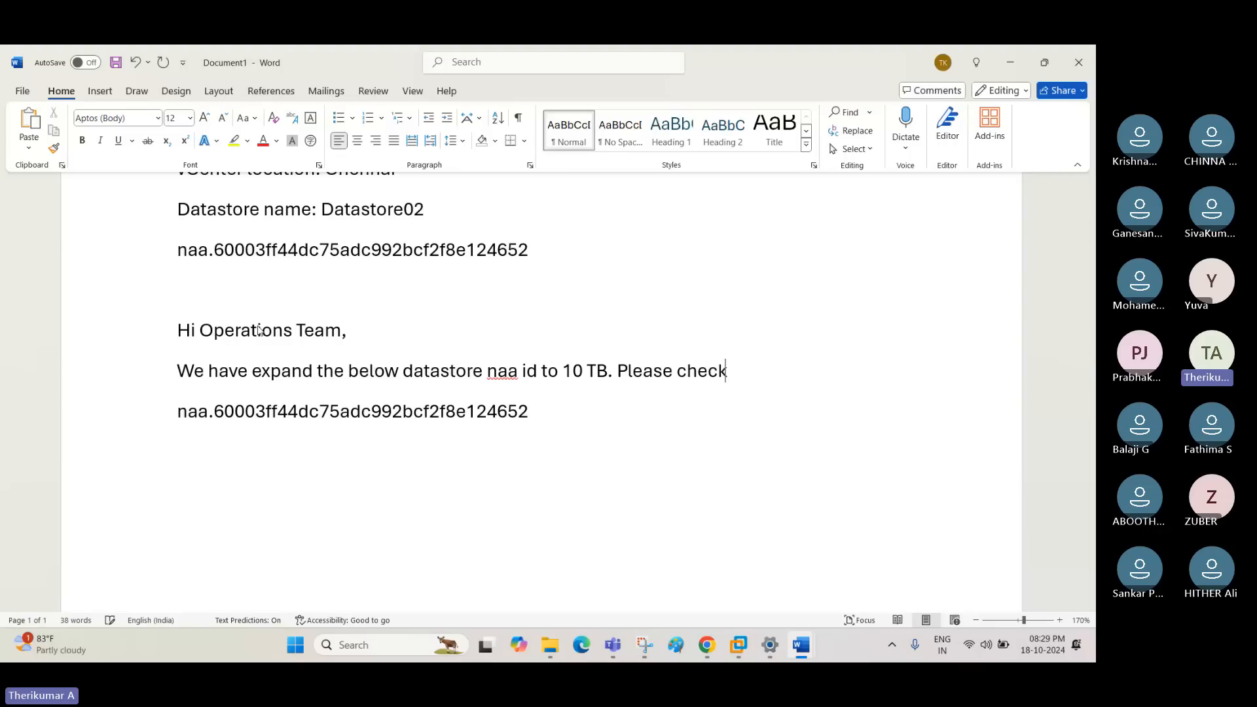
- Review the storage team's expansion request and the operations team reply with its NAA identifier
scroll(260, 331, "up", 1)
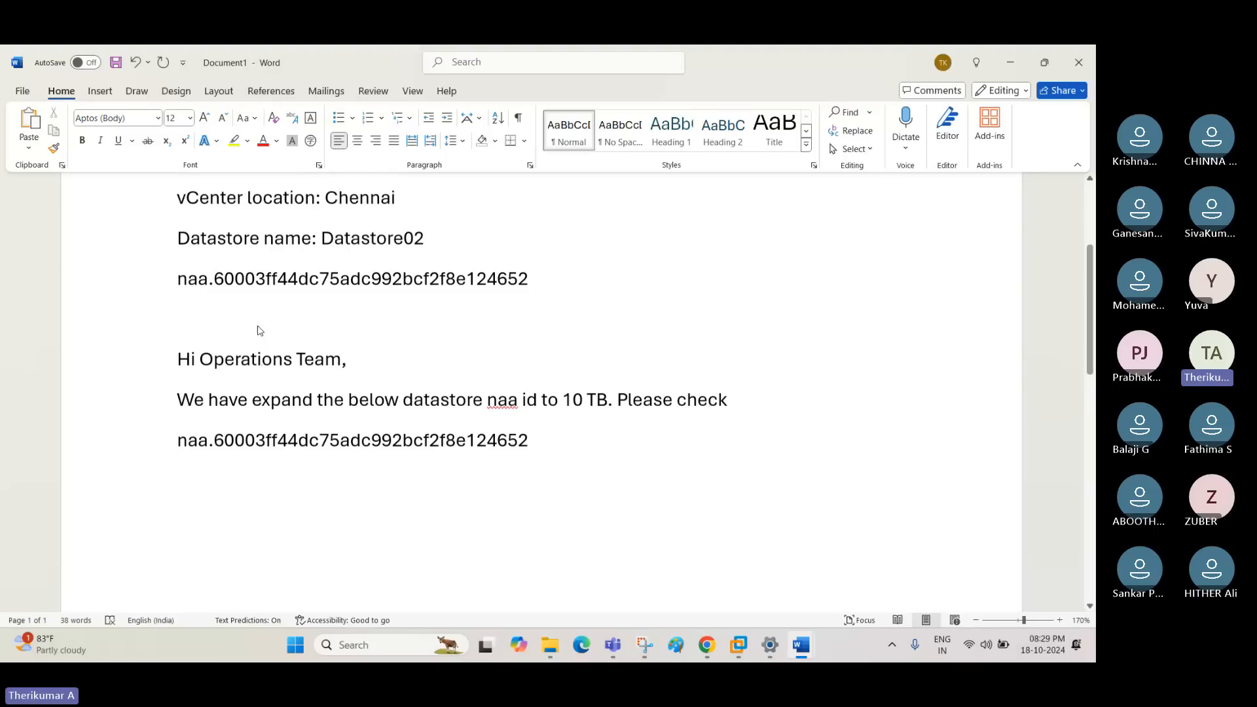
scroll(260, 330, "up", 3)
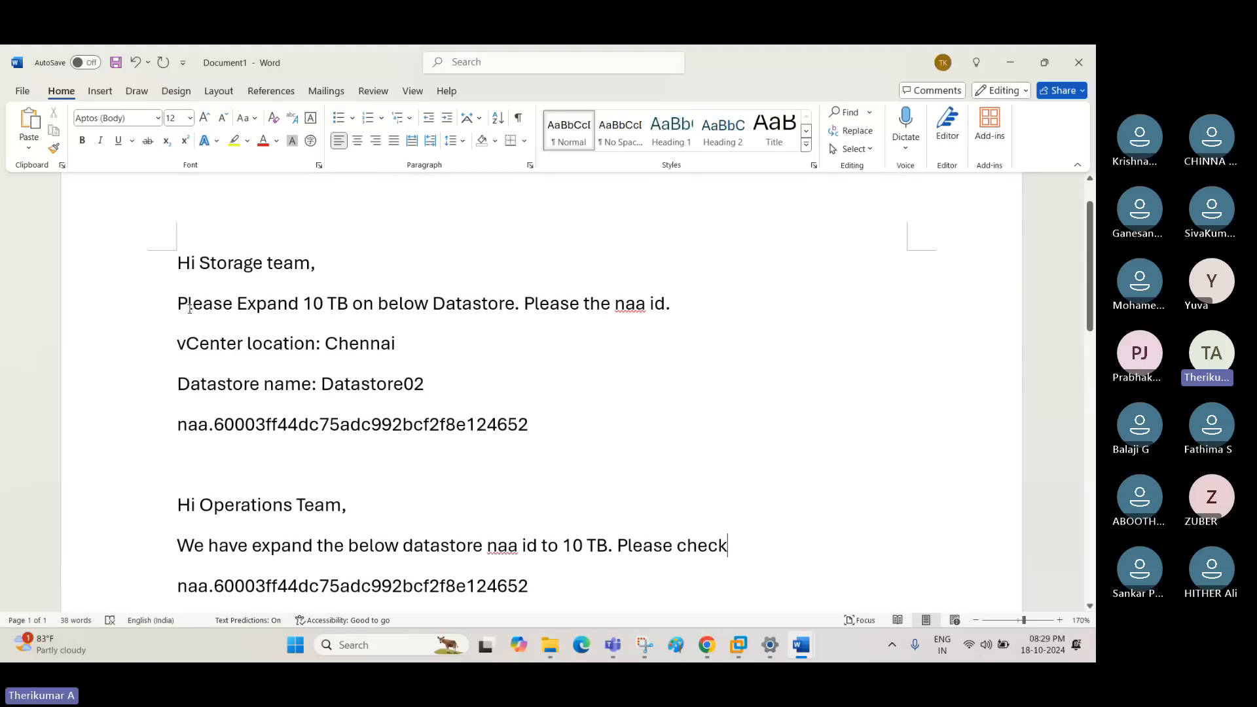
left_click_drag(178, 305, 538, 419)
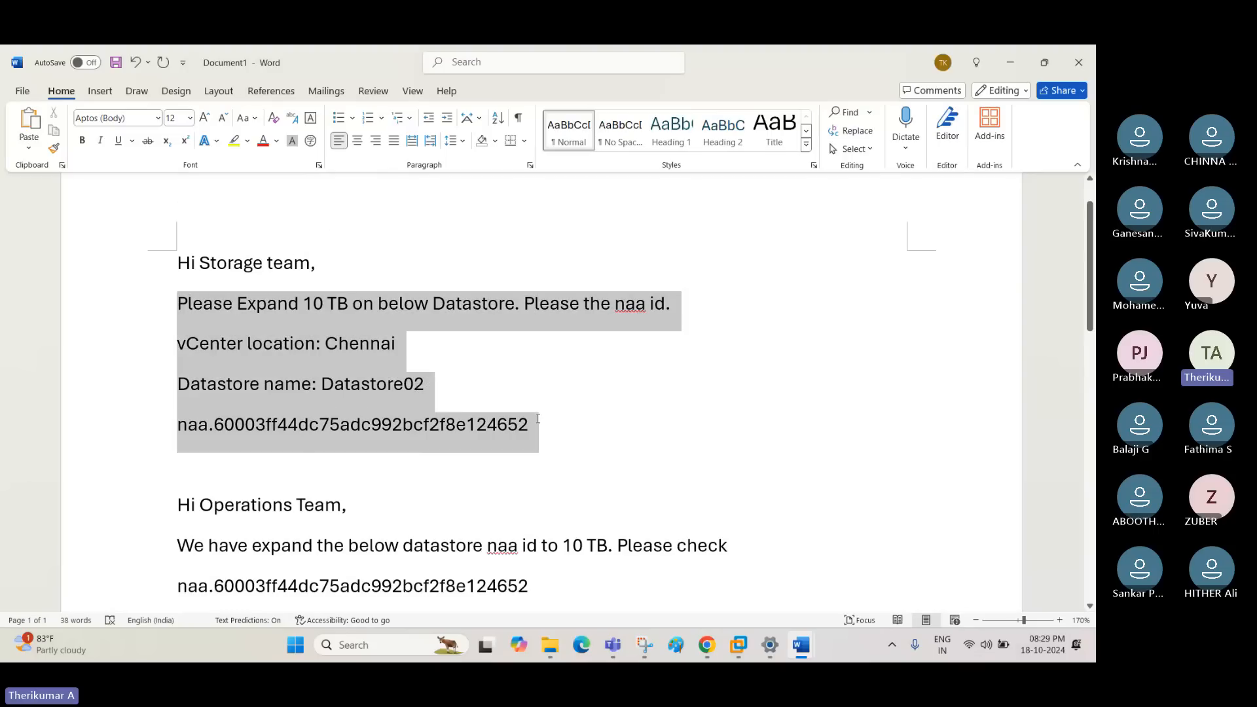
left_click(301, 453)
scroll(301, 453, "down", 3)
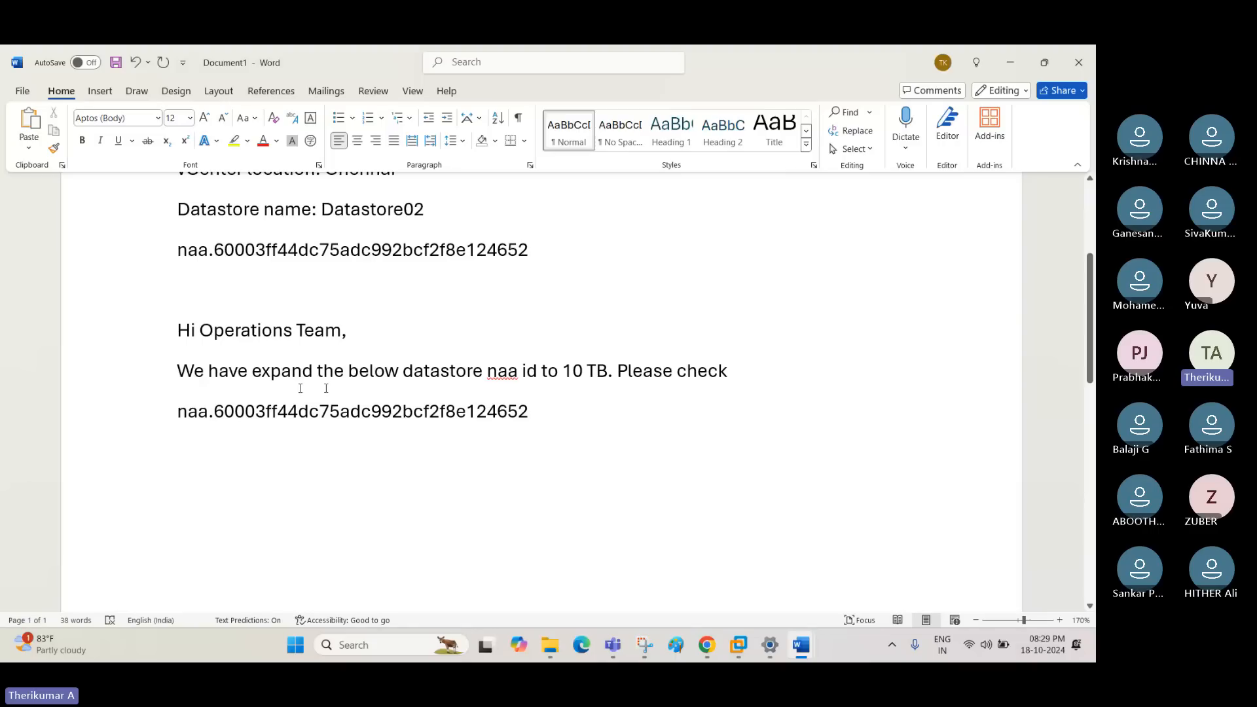
left_click(539, 413)
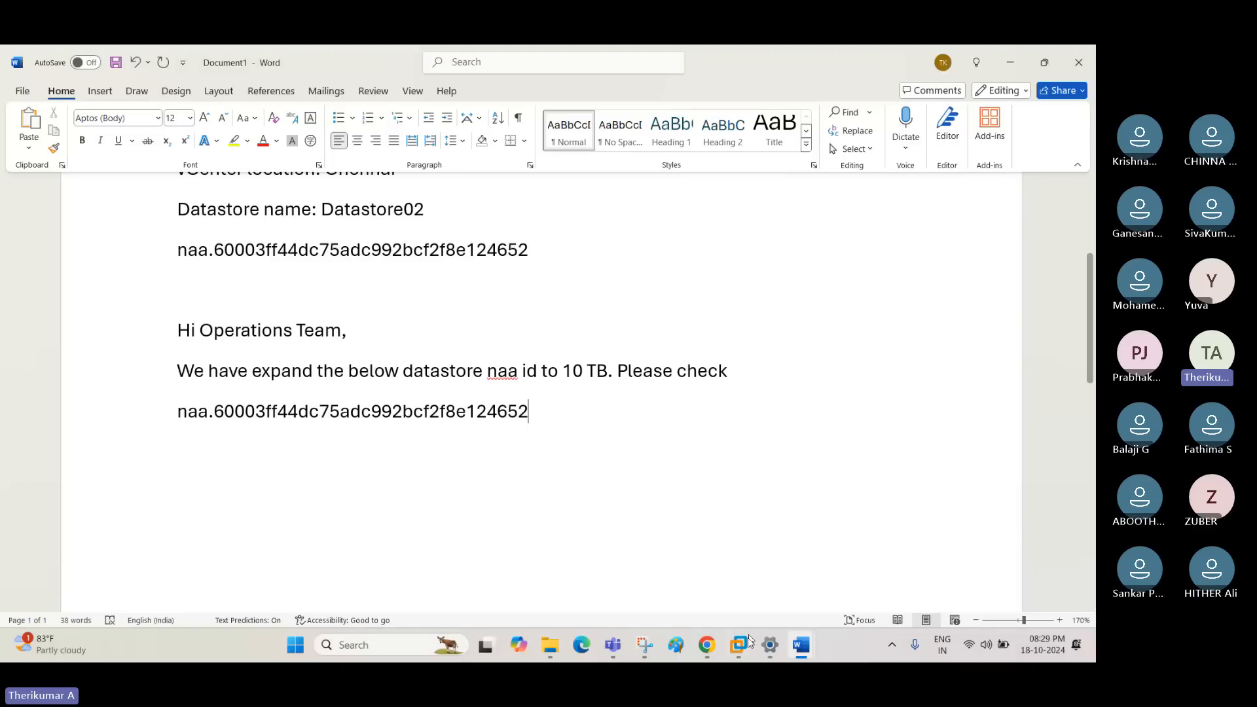
- Switch to vSphere Client in the Windows Server 2016 virtual machine and open Datastore01 from the storage inventory
mouse_move(750, 641)
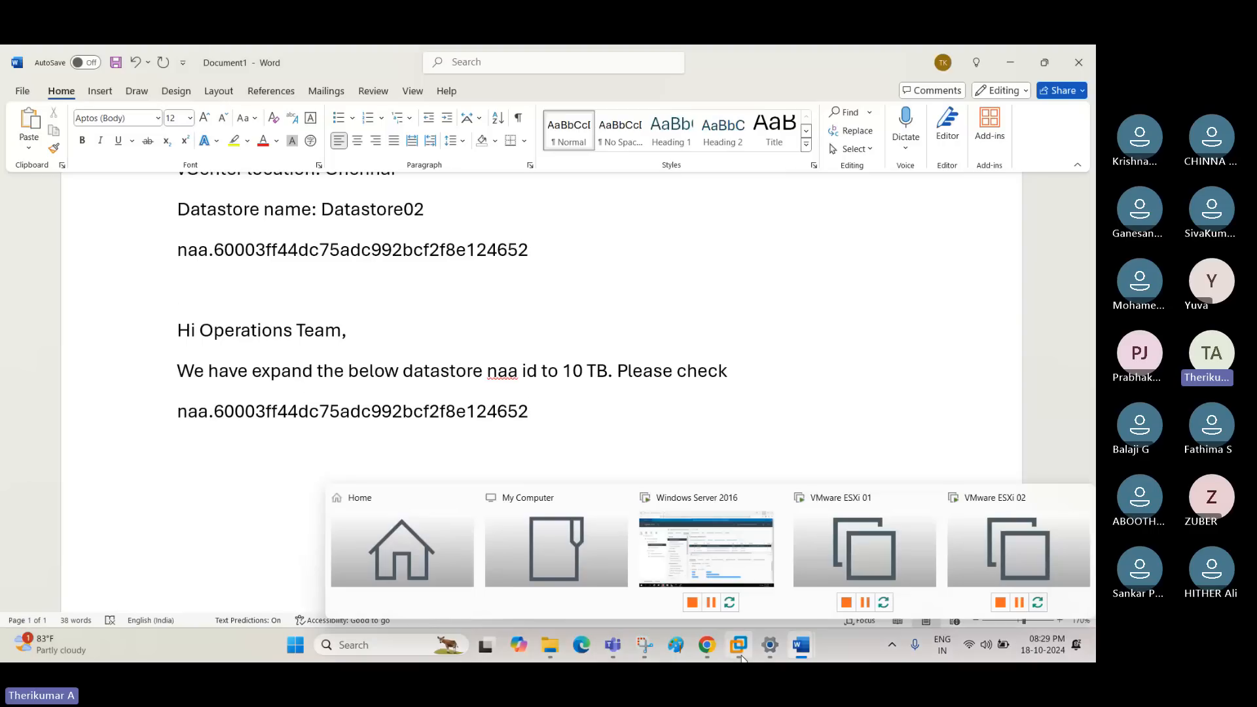
left_click(733, 540)
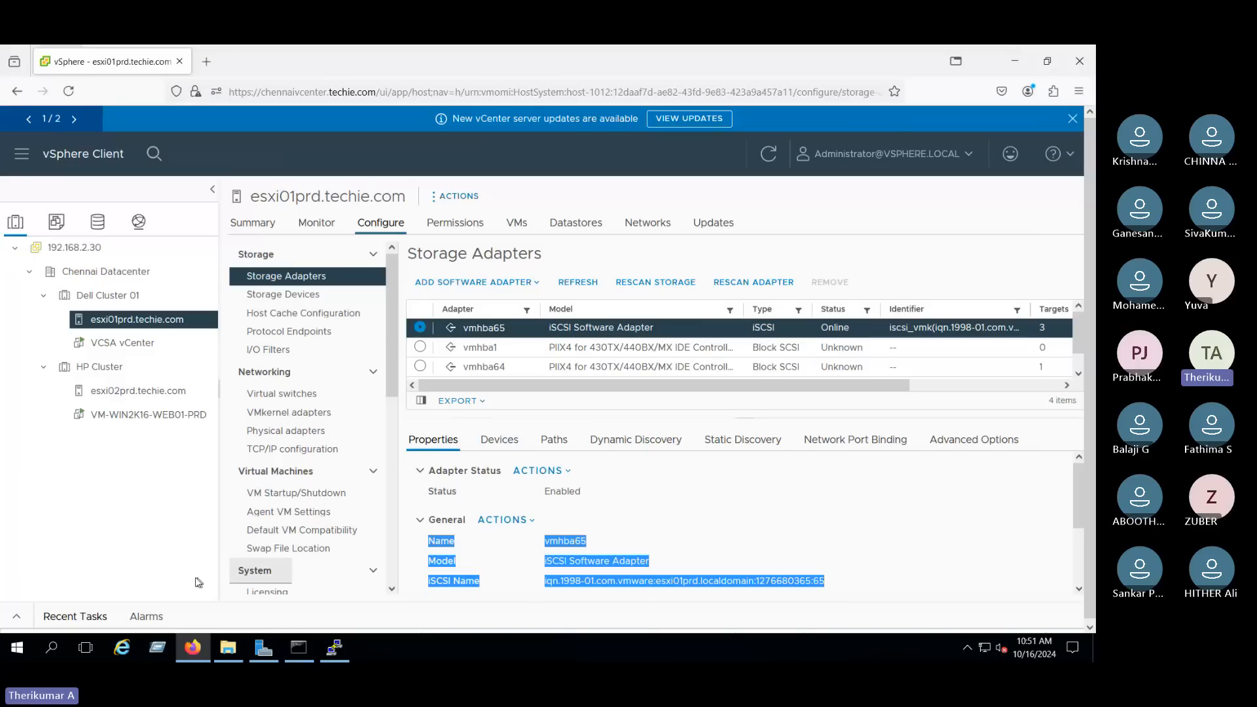
left_click(106, 486)
left_click(97, 221)
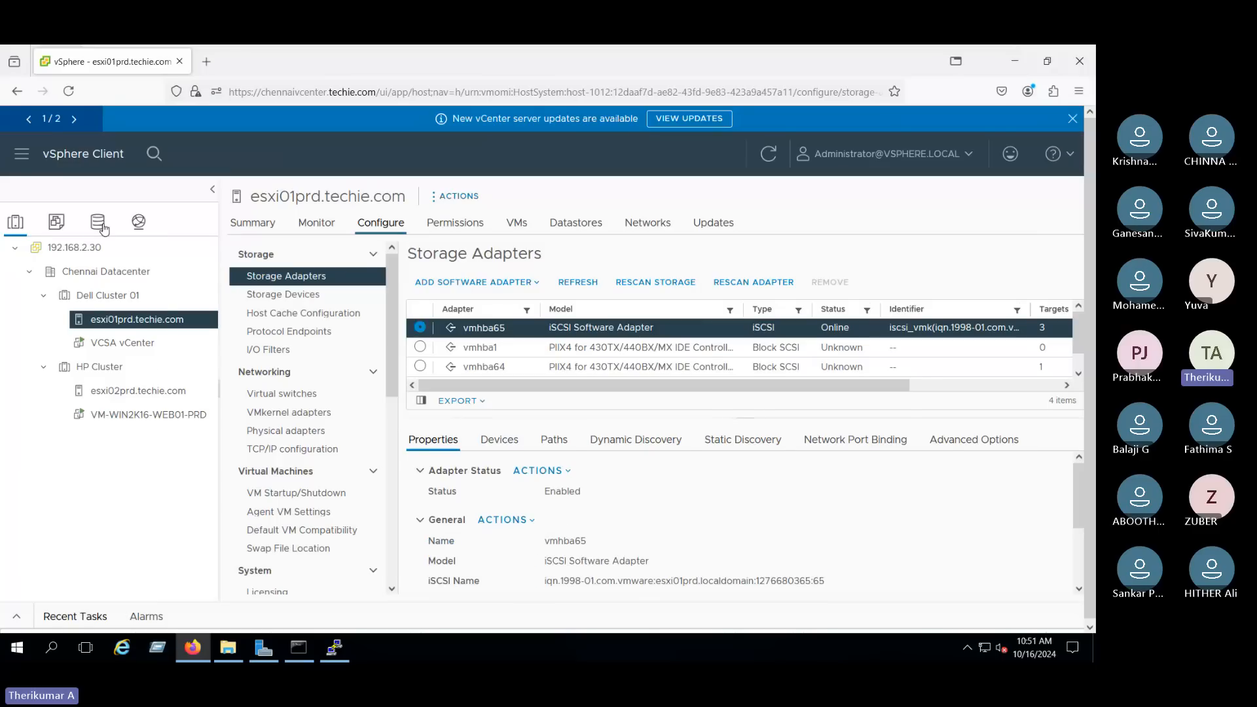
left_click(98, 296)
- Inspect the full NAA identifier of the device offered for increasing Datastore01's capacity, and cancel the wizard
right_click(129, 298)
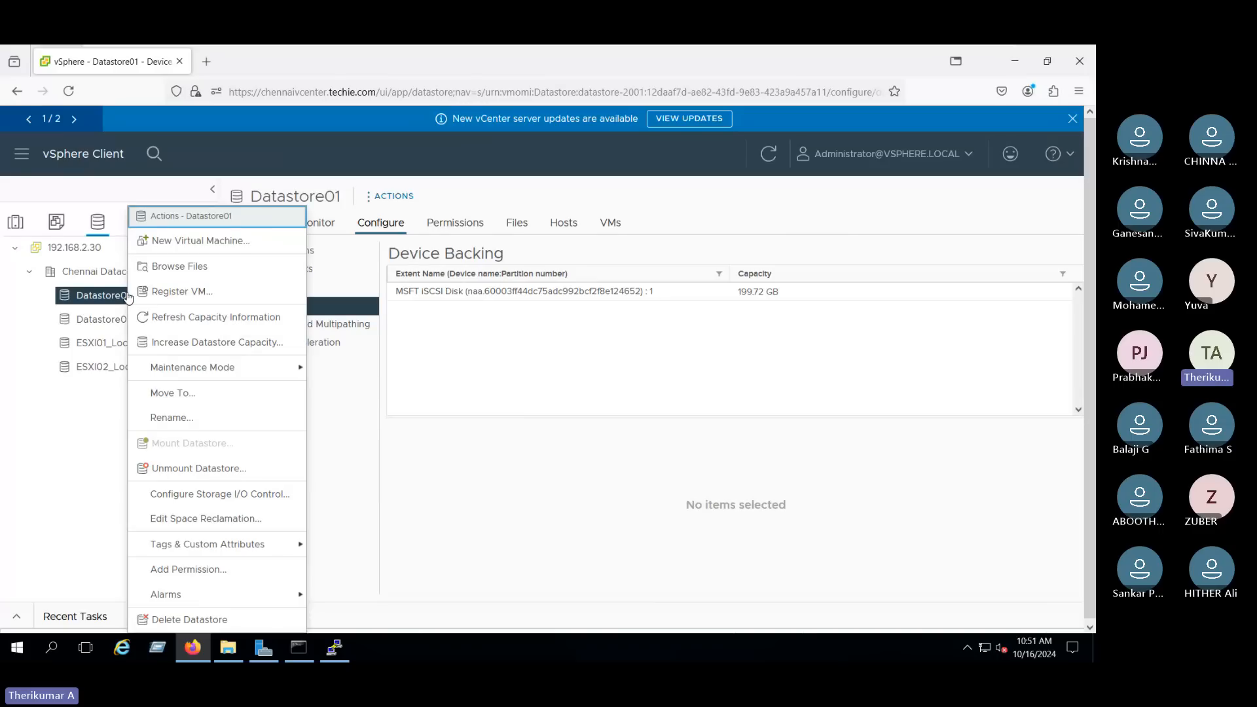
left_click(234, 343)
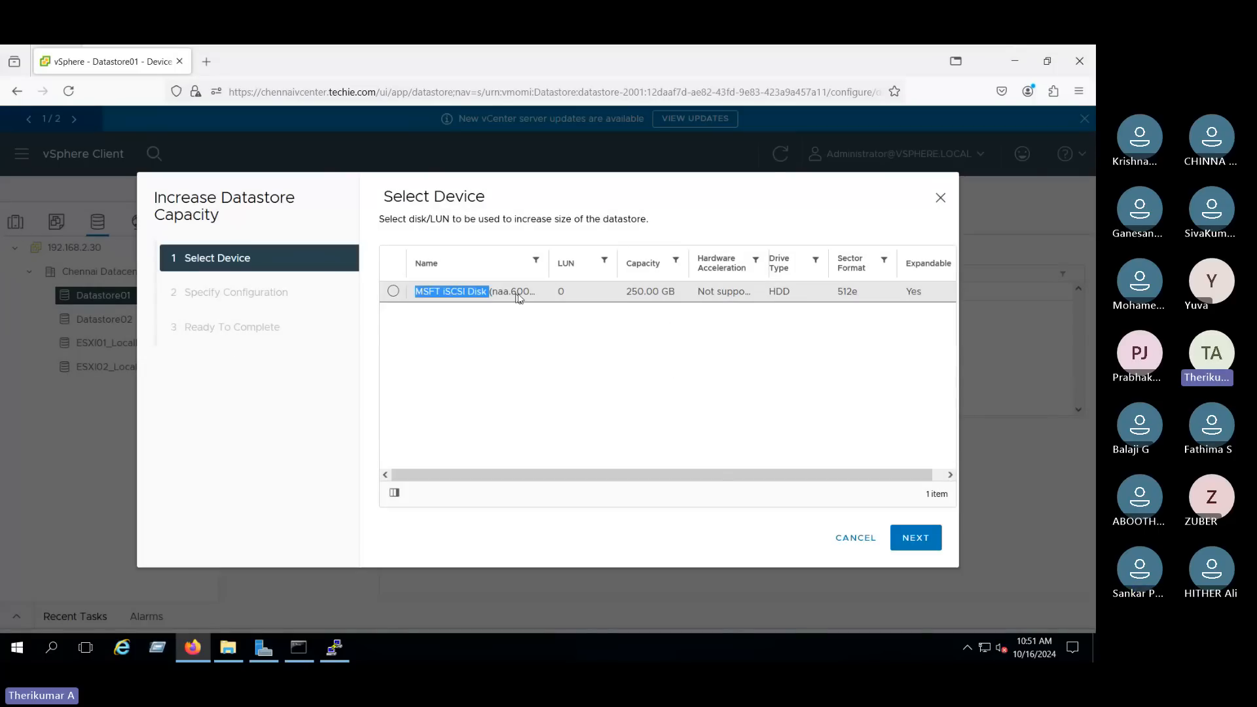
left_click_drag(516, 294, 489, 292)
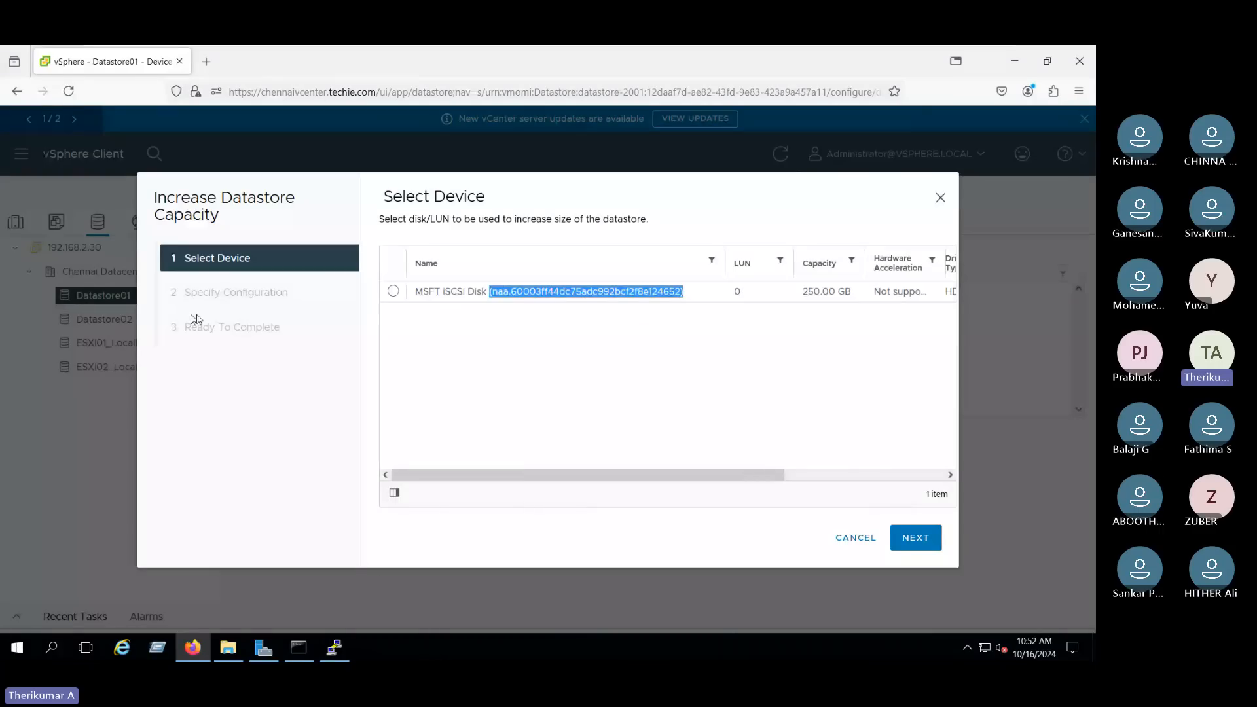
left_click(640, 298)
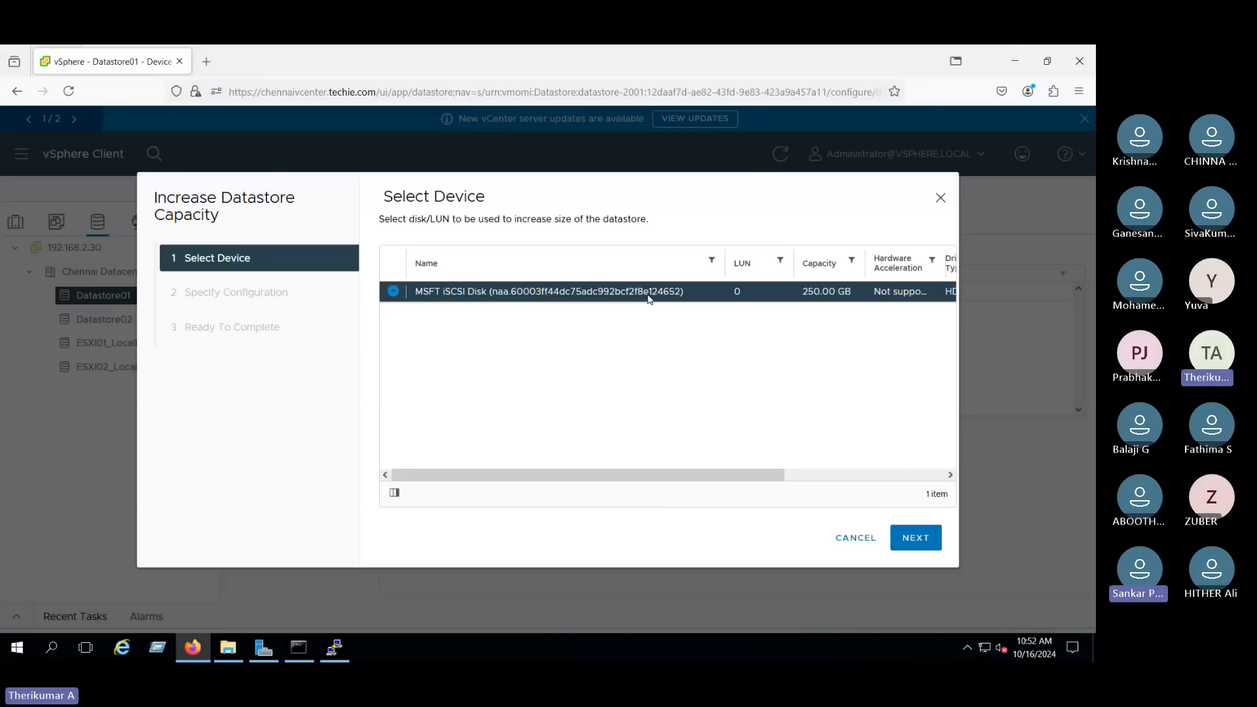
left_click(855, 537)
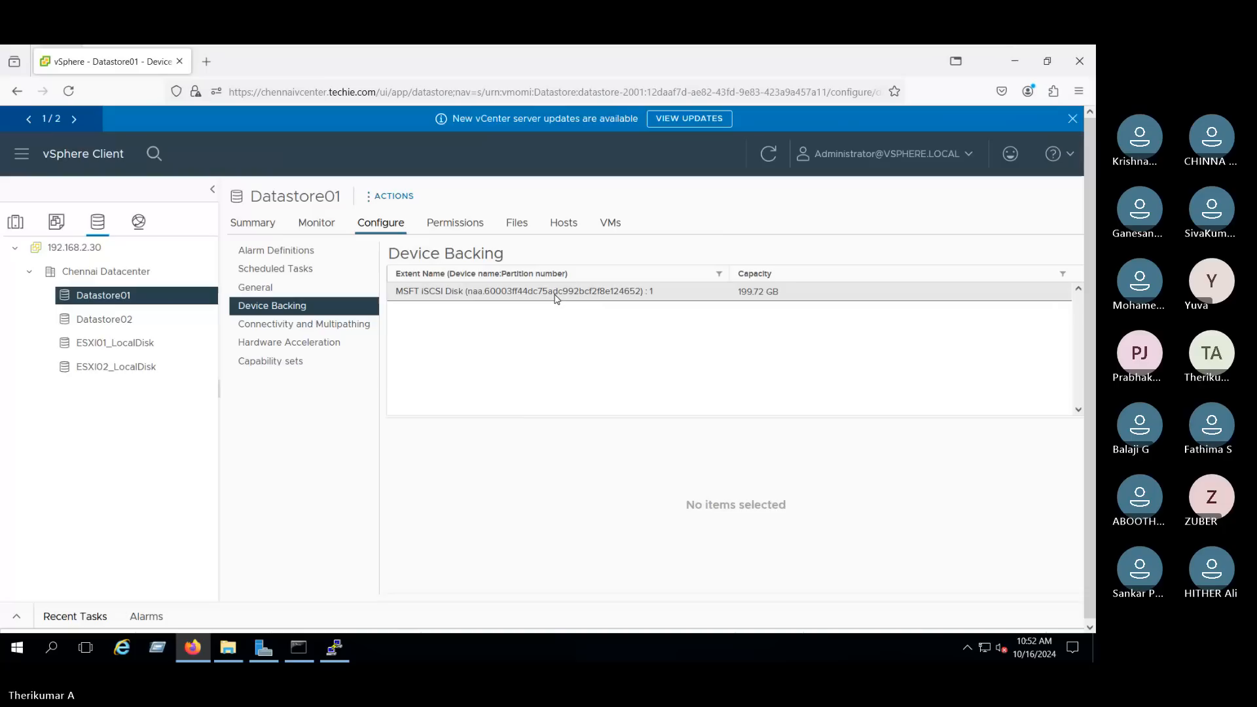
- Examine the NAA identifier and the free space offered for expanding Datastore01, leaving its capacity increase uncommitted
left_click_drag(611, 292, 642, 291)
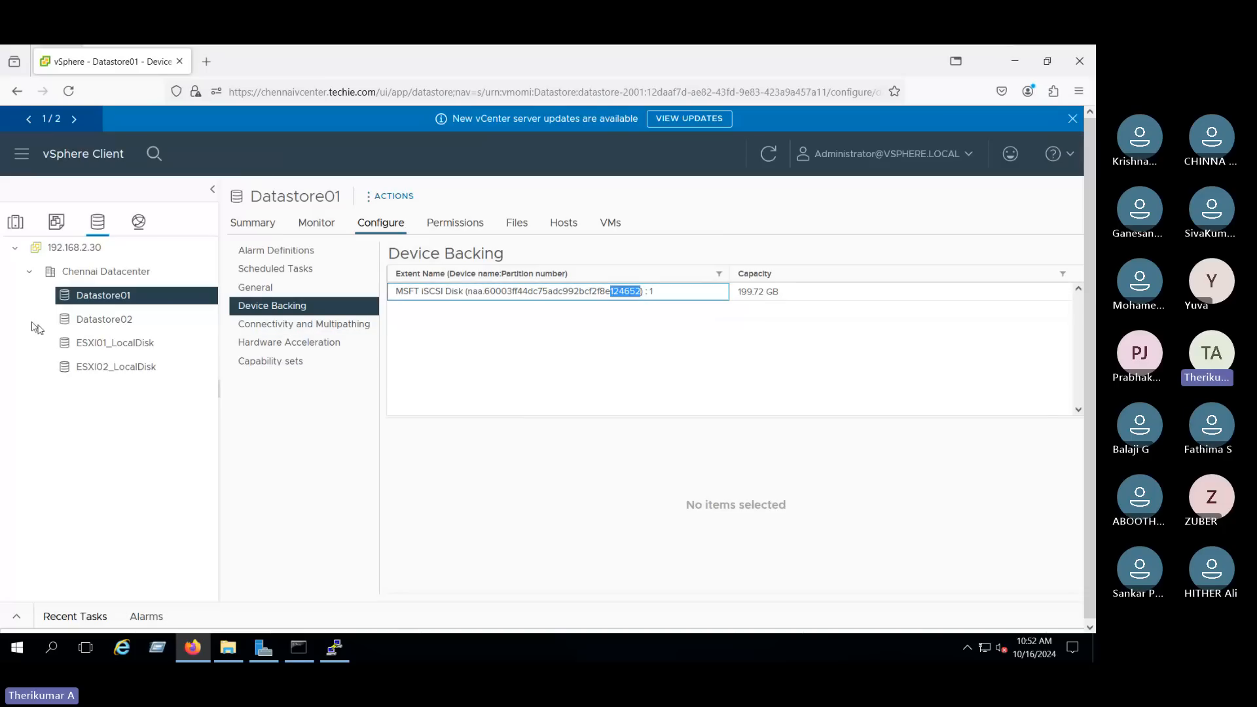
right_click(146, 296)
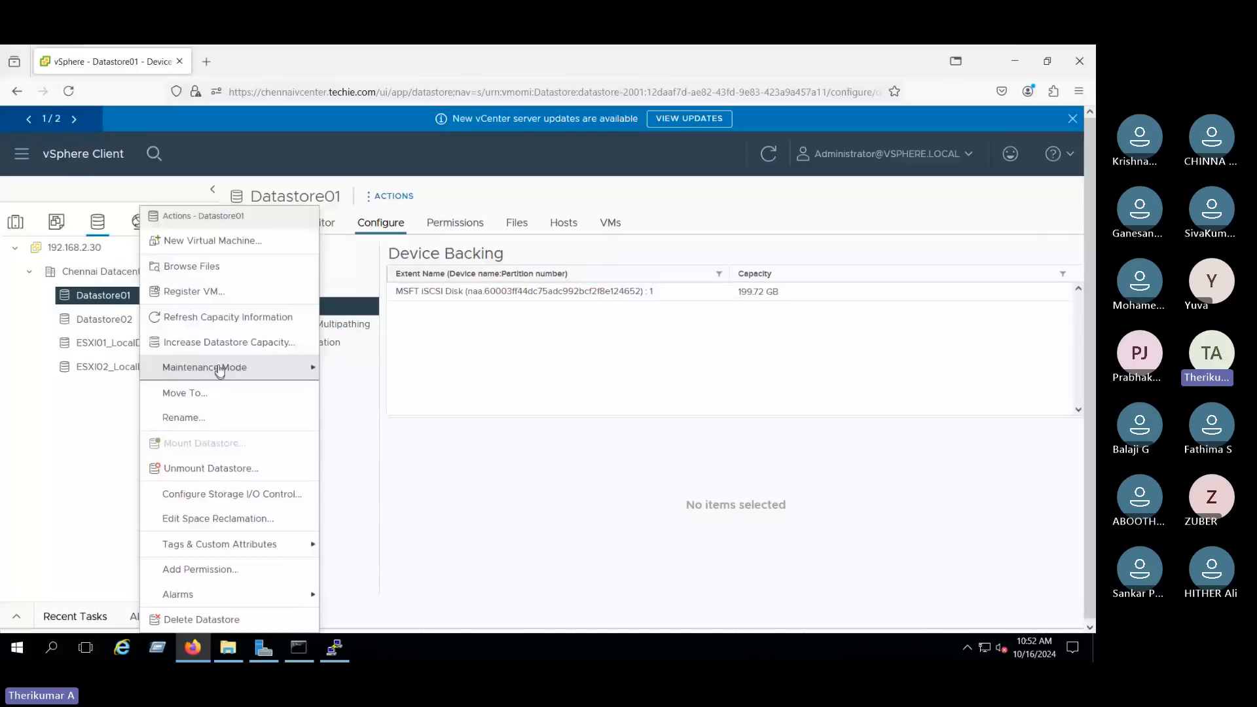
left_click(223, 342)
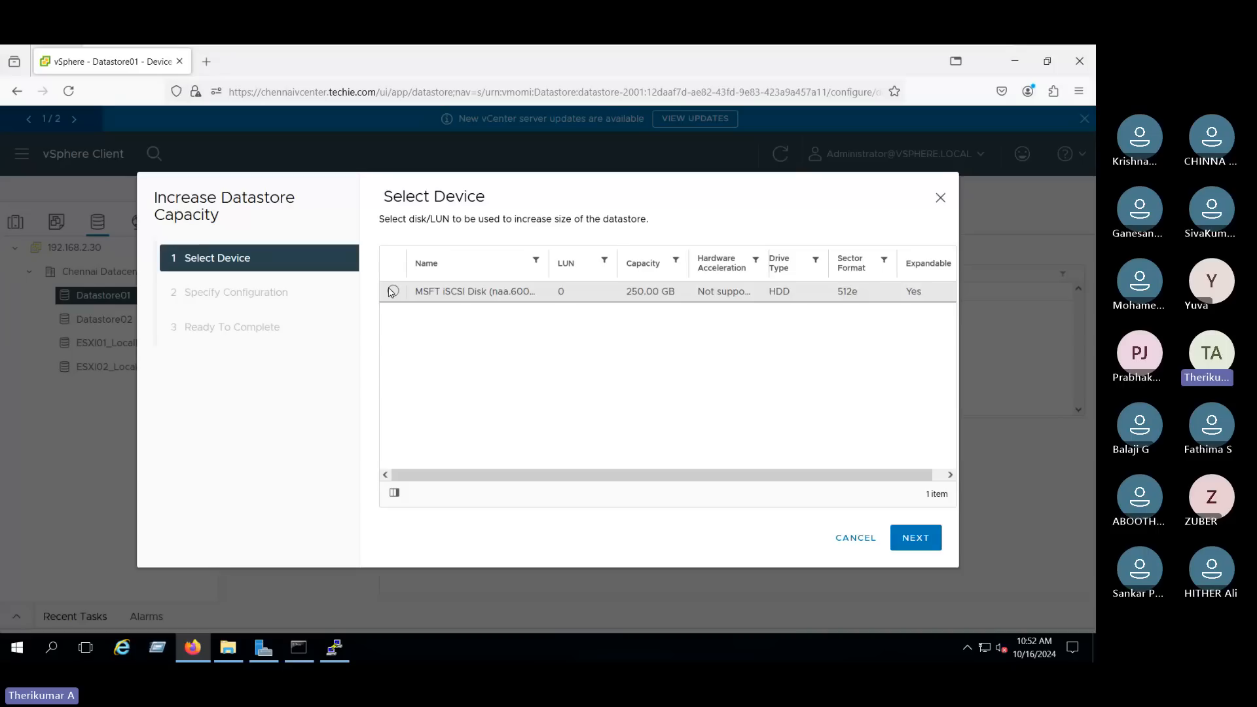
left_click(393, 292)
left_click(917, 538)
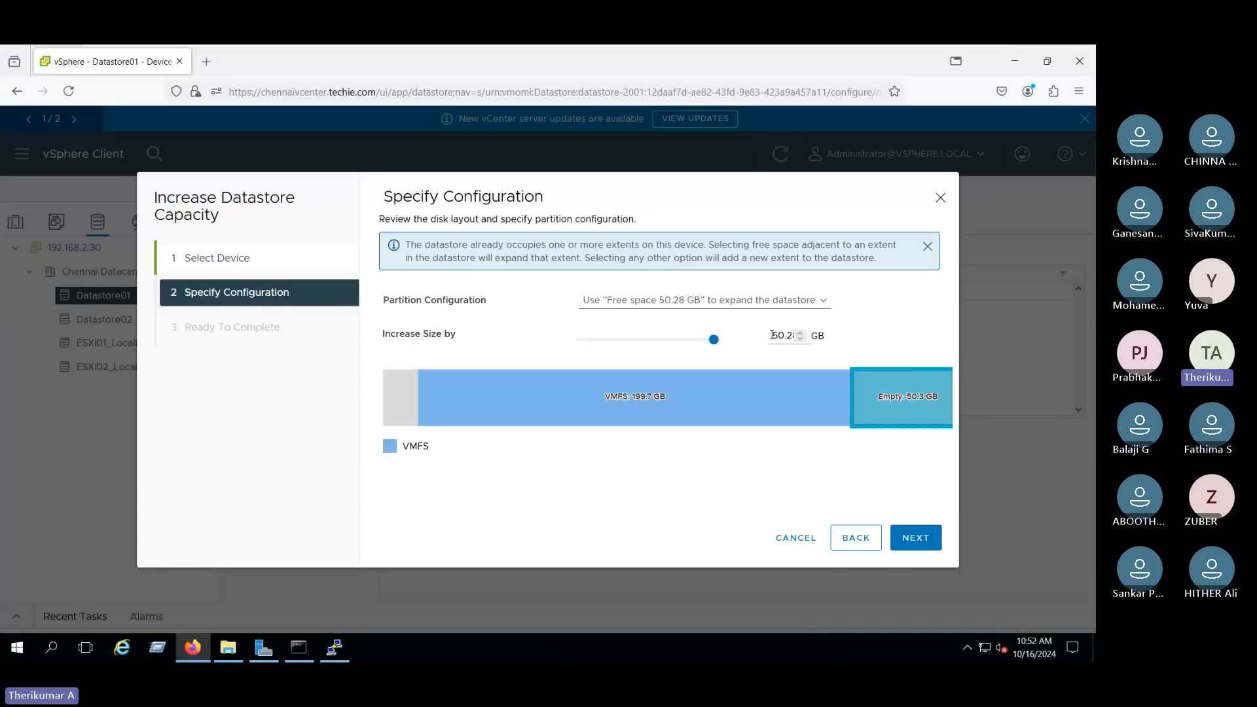
left_click_drag(772, 335, 794, 336)
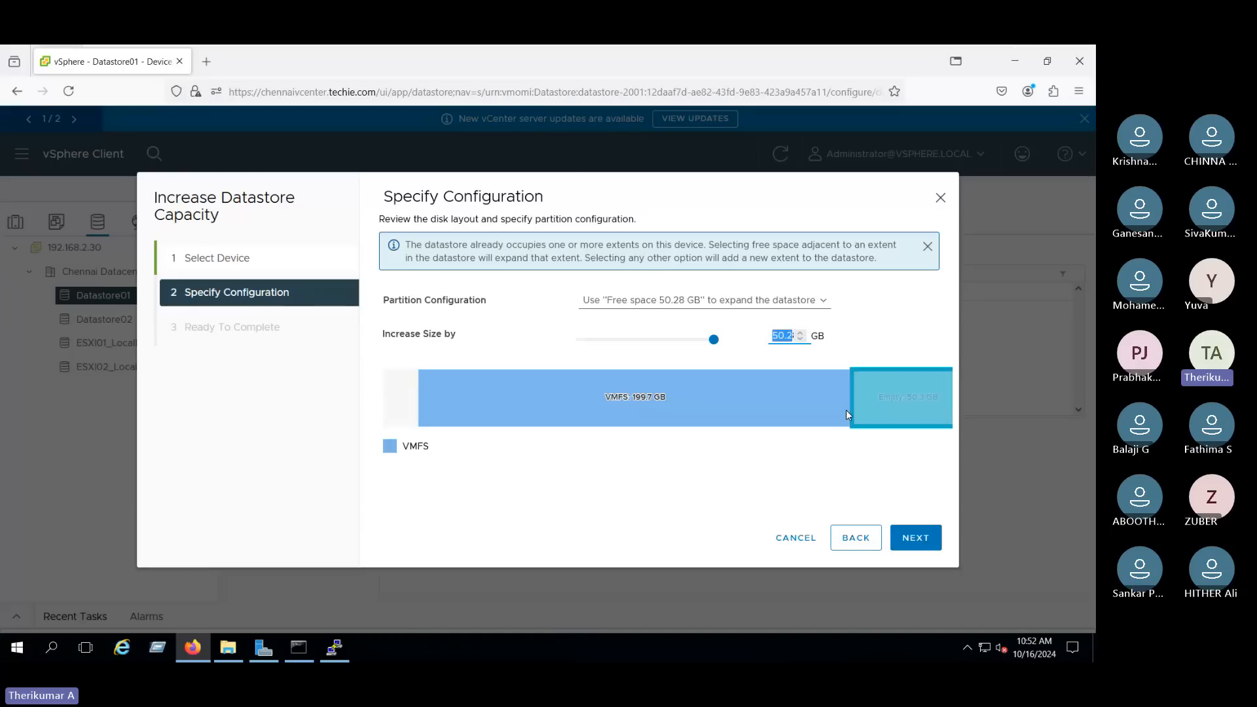
mouse_move(642, 407)
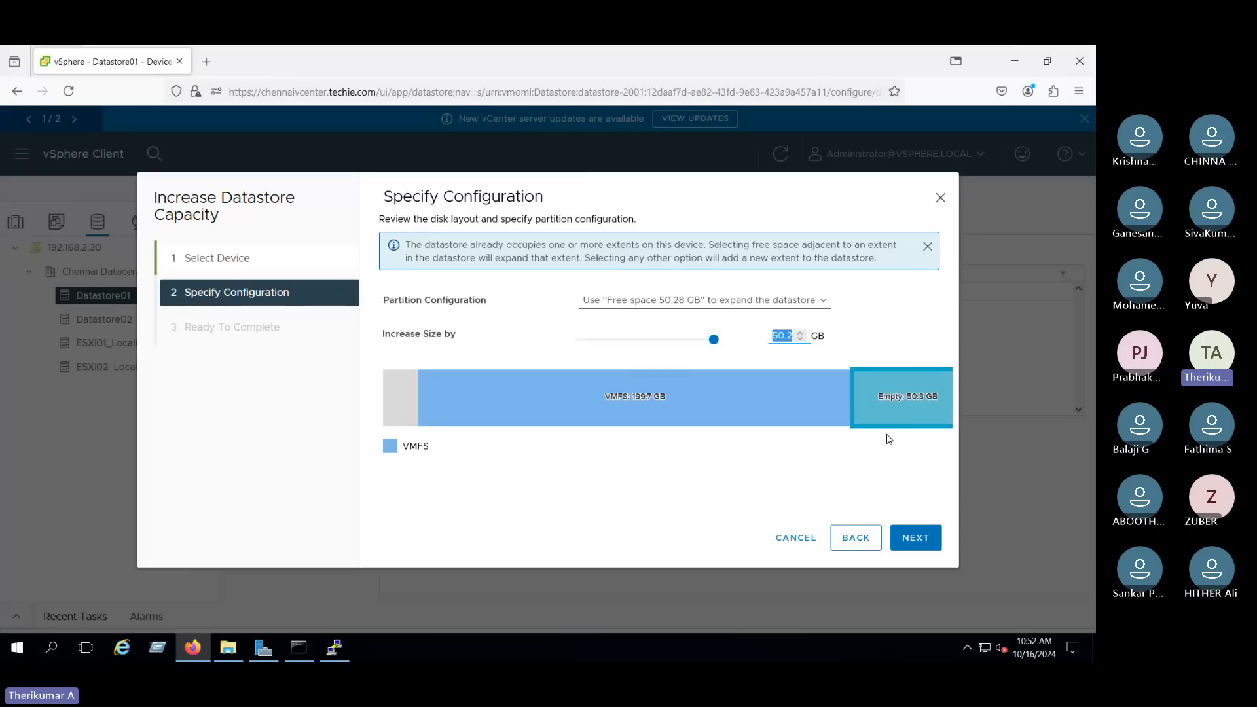
left_click(796, 539)
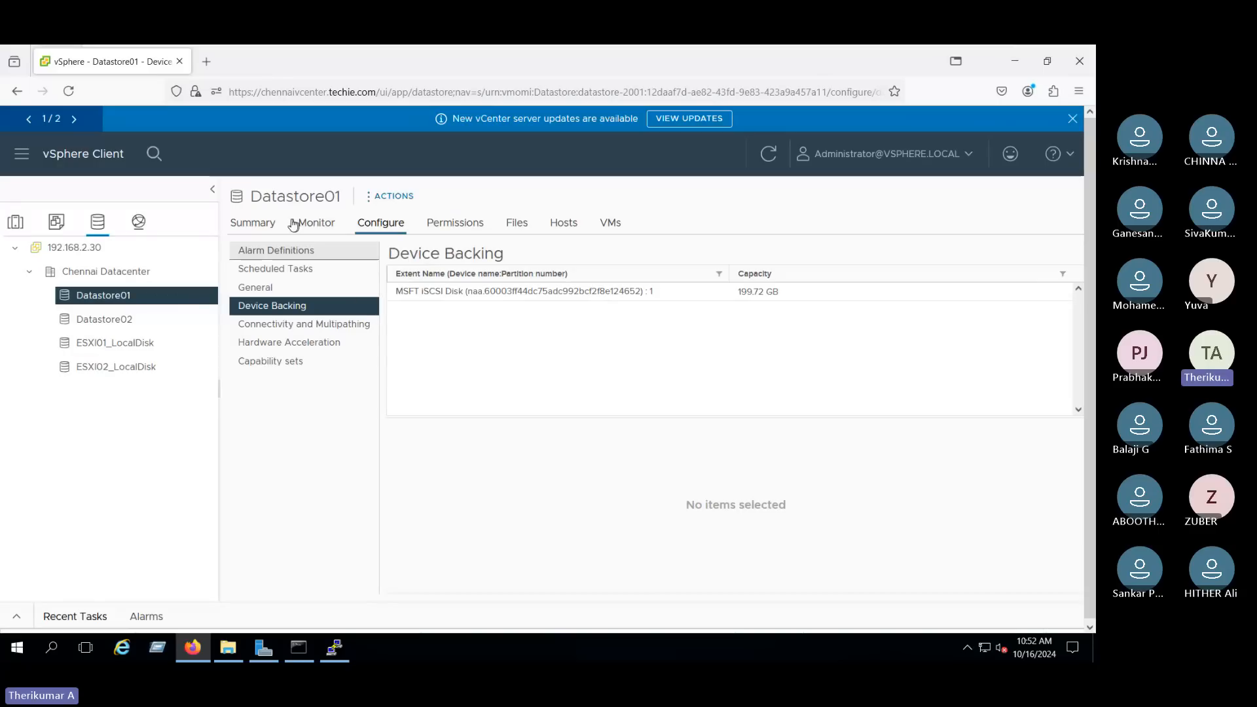
- Open Datastore01's summary and check its used, free and total capacity
left_click(254, 222)
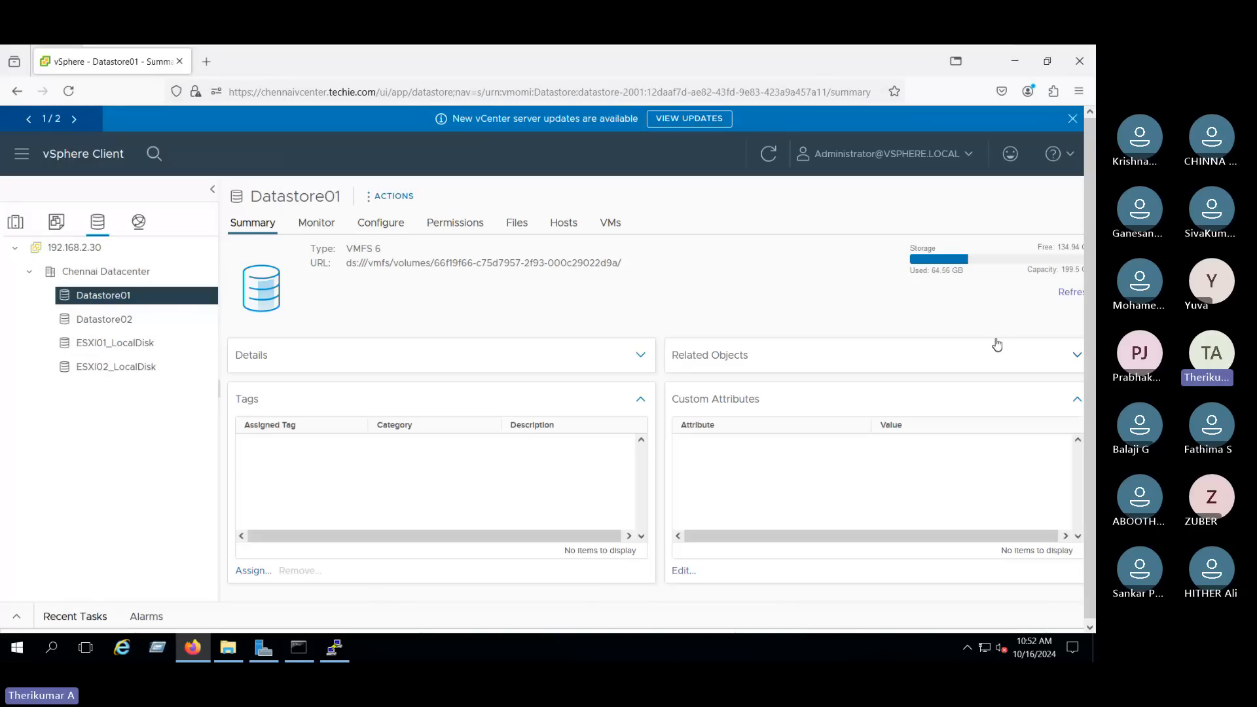
double_click(1034, 270)
left_click_drag(920, 270, 1080, 248)
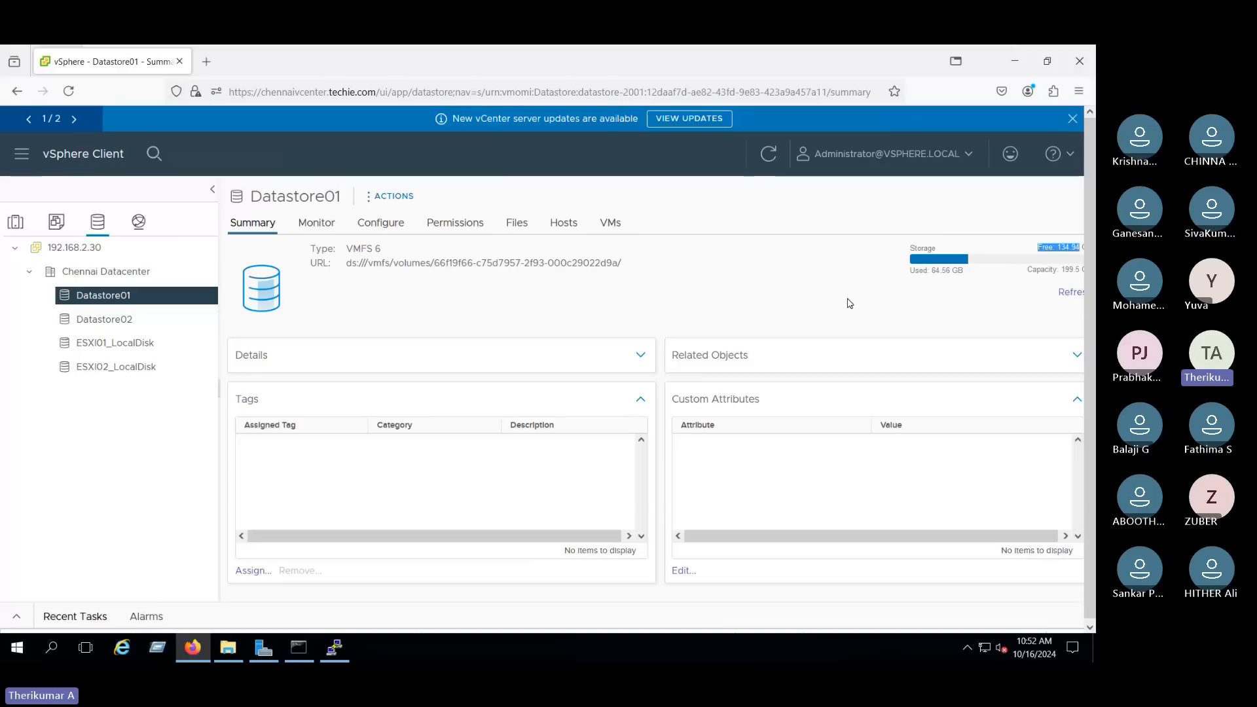
right_click(174, 293)
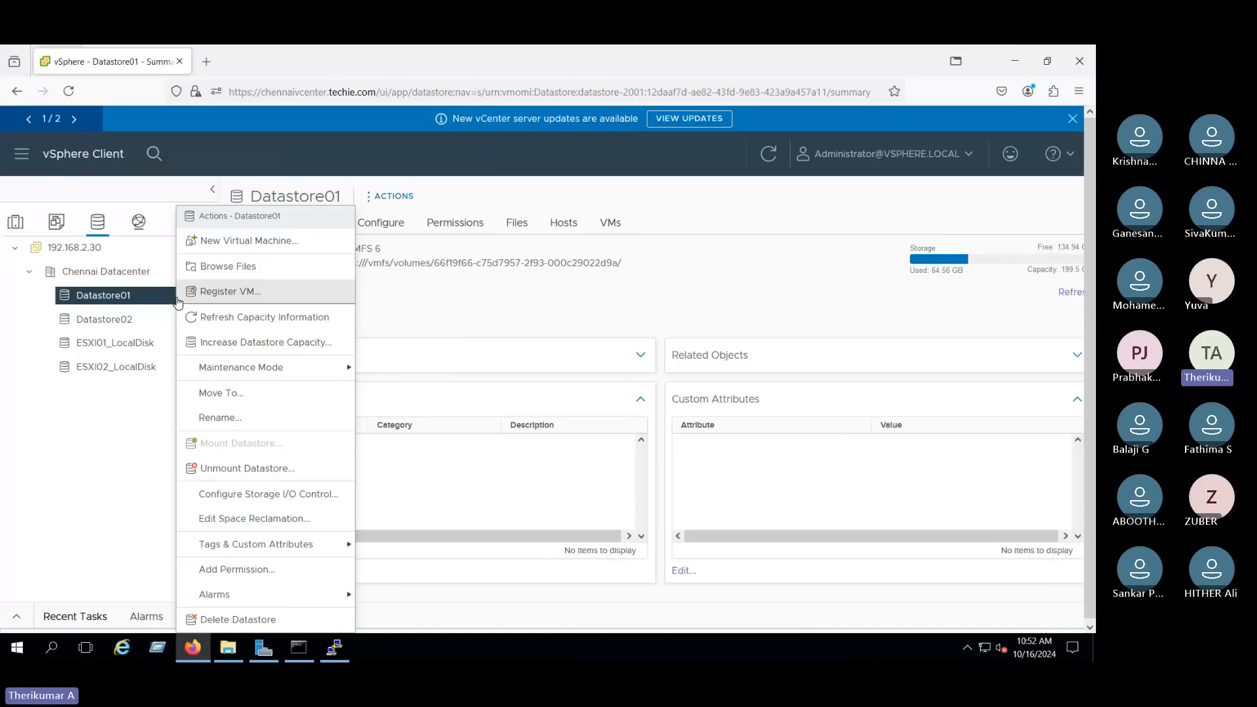
left_click(265, 345)
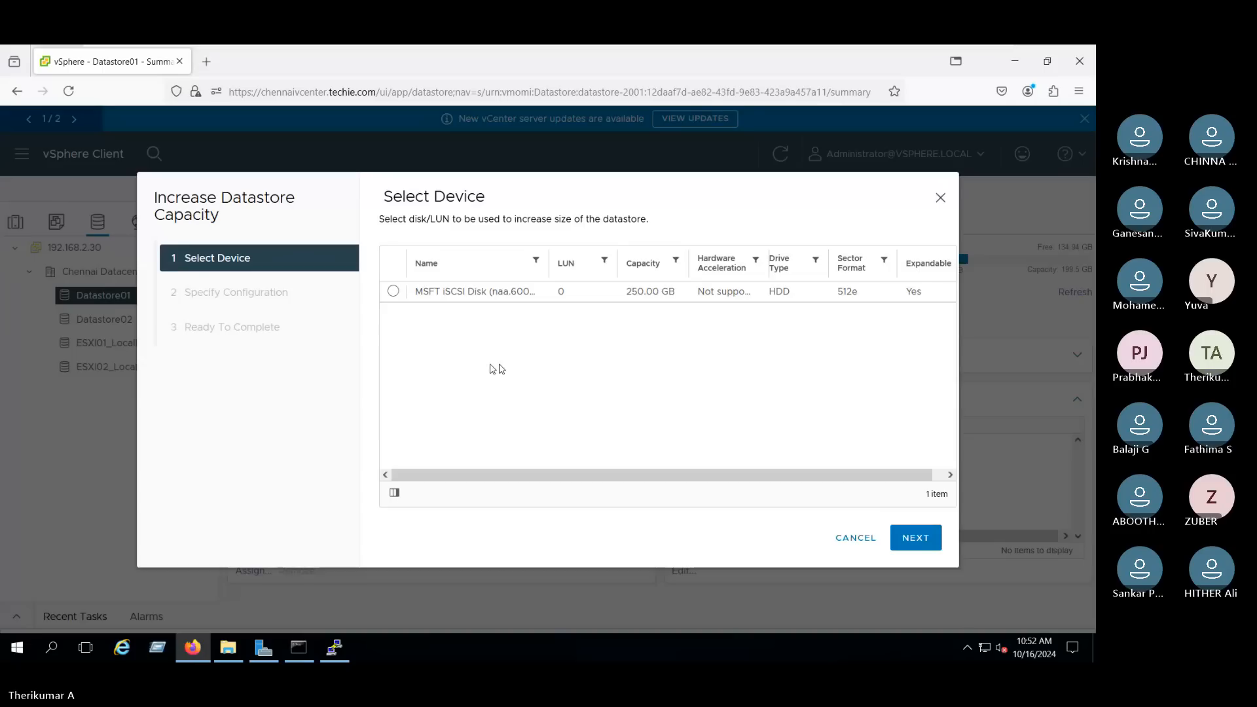
left_click(856, 537)
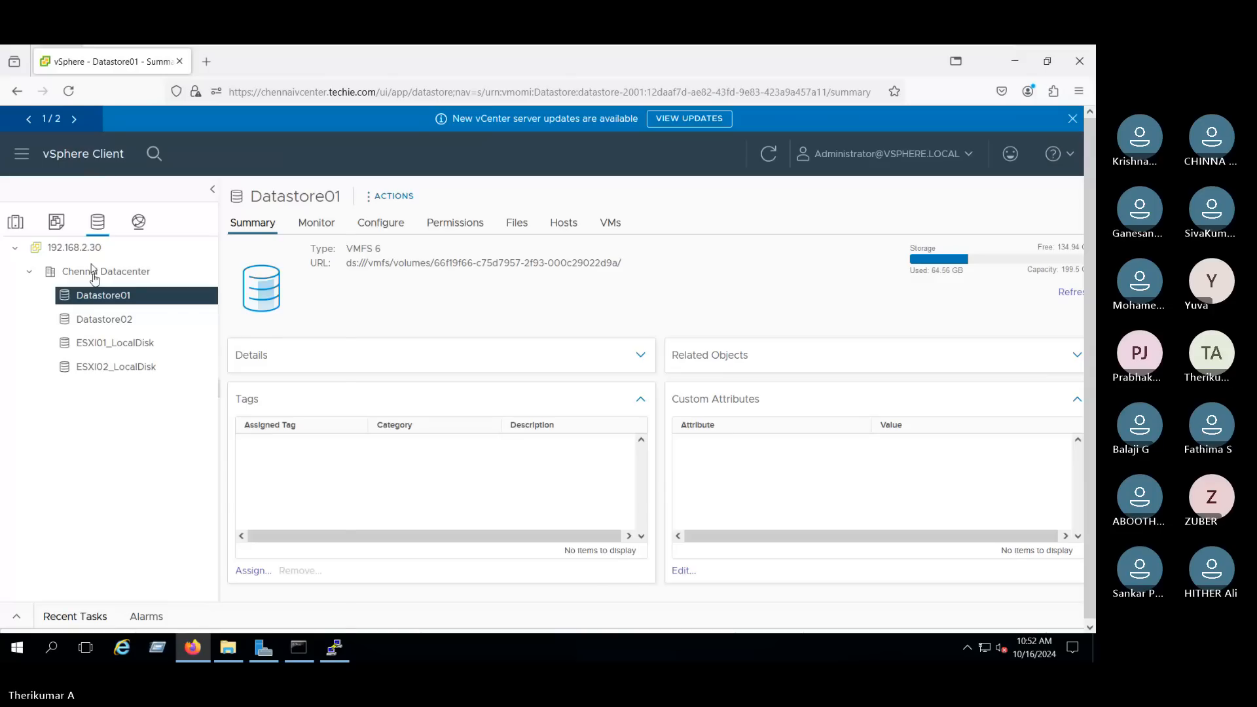
- Switch the Windows Server 2016 virtual machine from full screen to the windowed VMware Workstation view, leaving no Datastore01 actions menu open
right_click(163, 298)
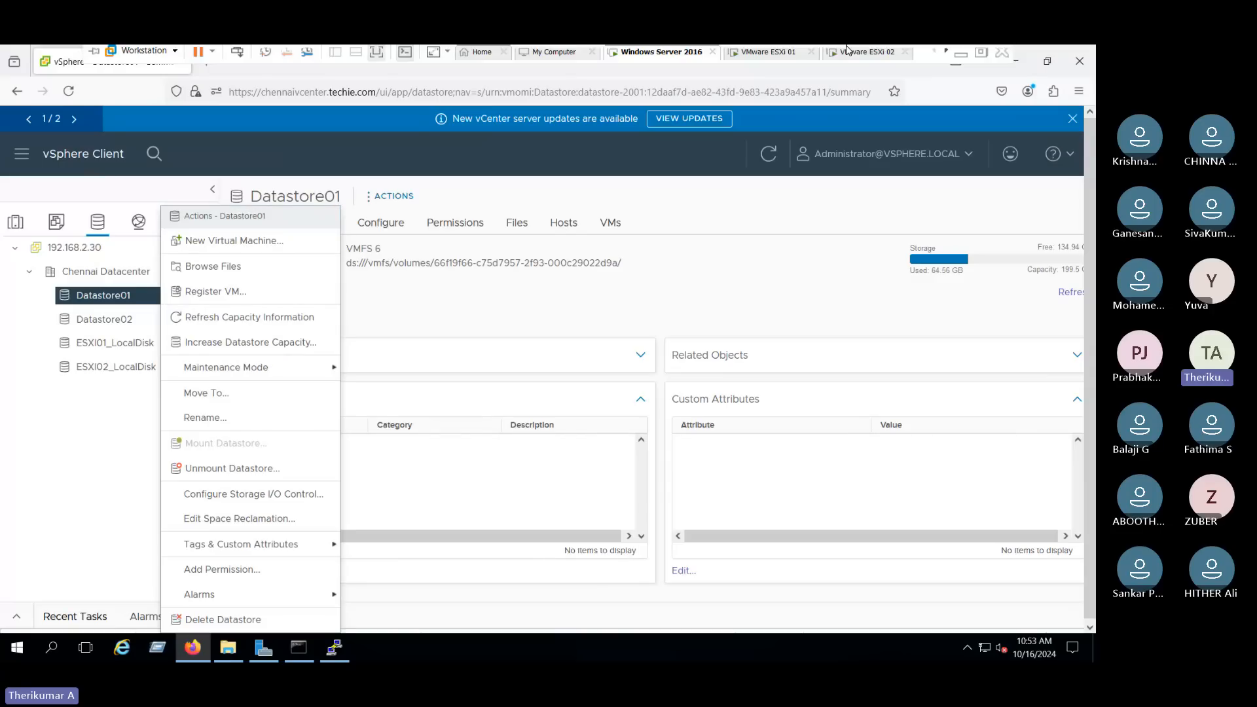
left_click(1005, 55)
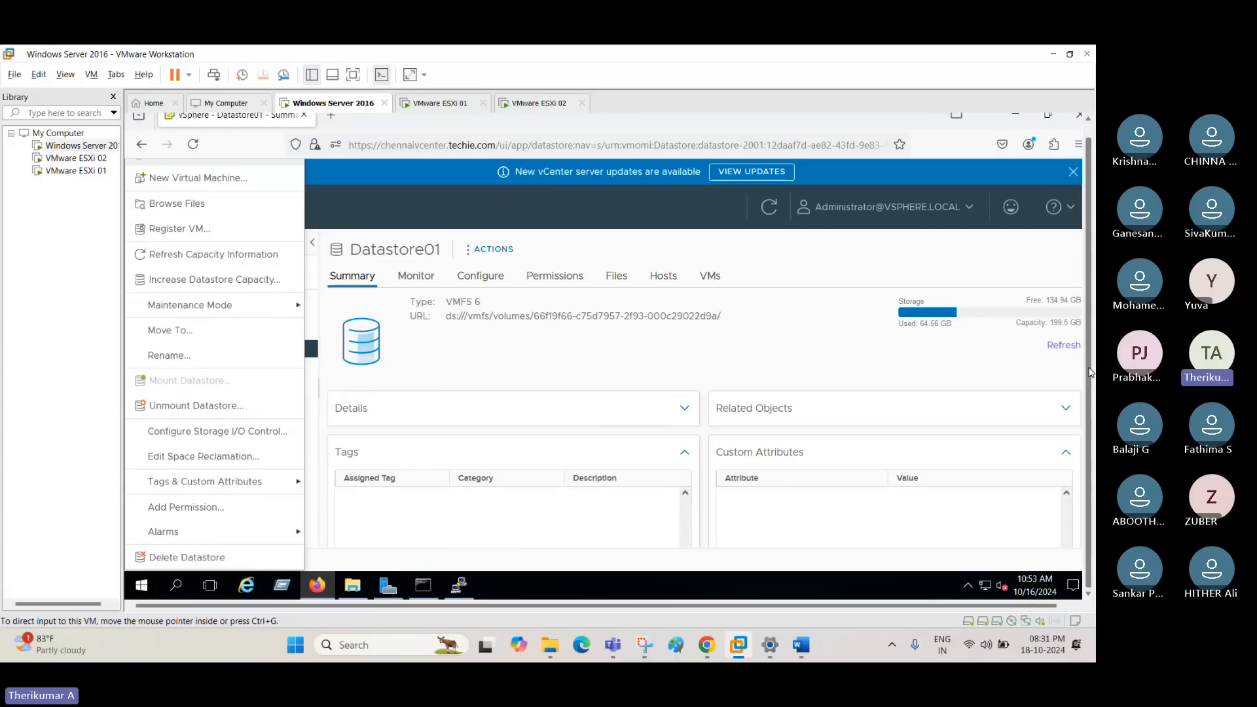
left_click(860, 363)
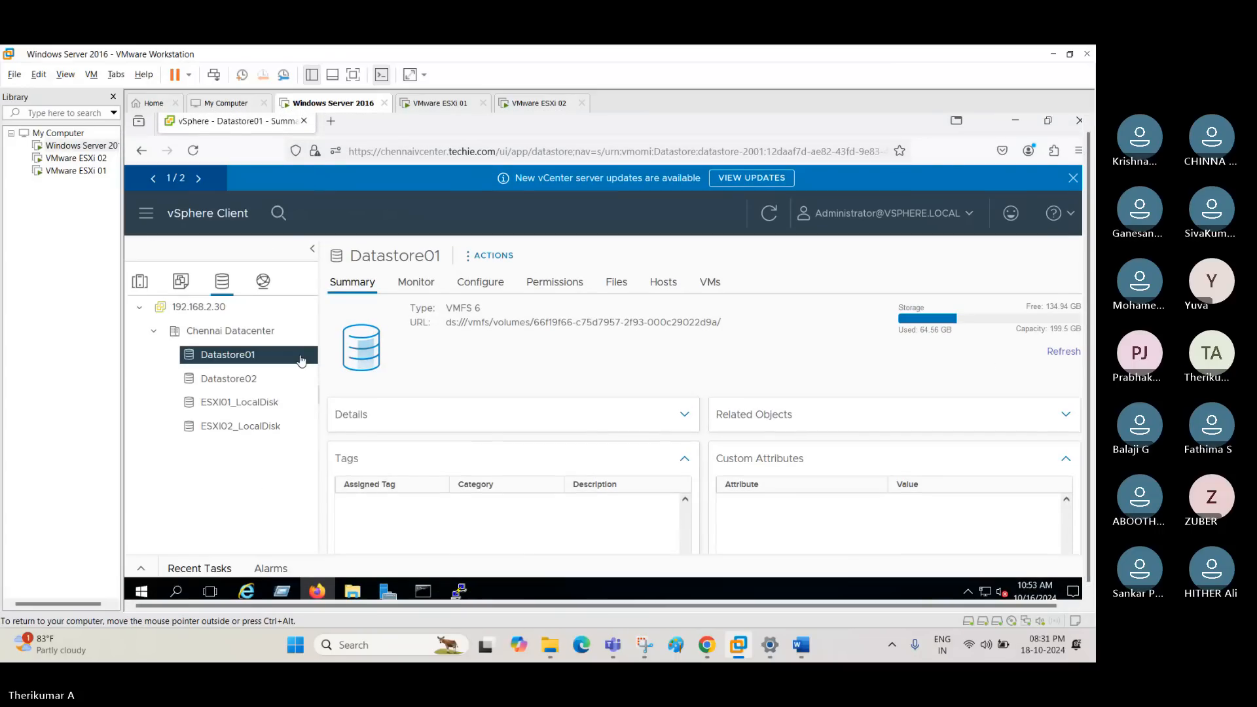
- Capture Datastore01's actions menu with the Increase Datastore Capacity command and paste the screenshot into Paint
right_click(312, 360)
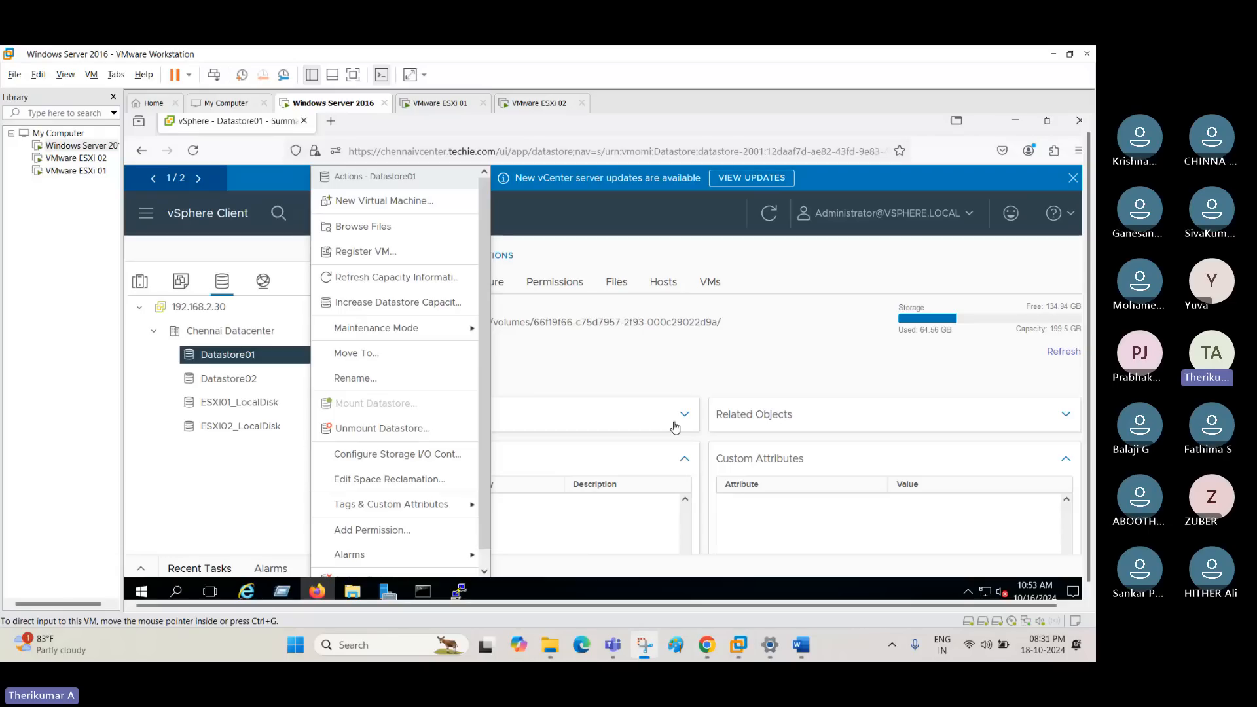
left_click(678, 366)
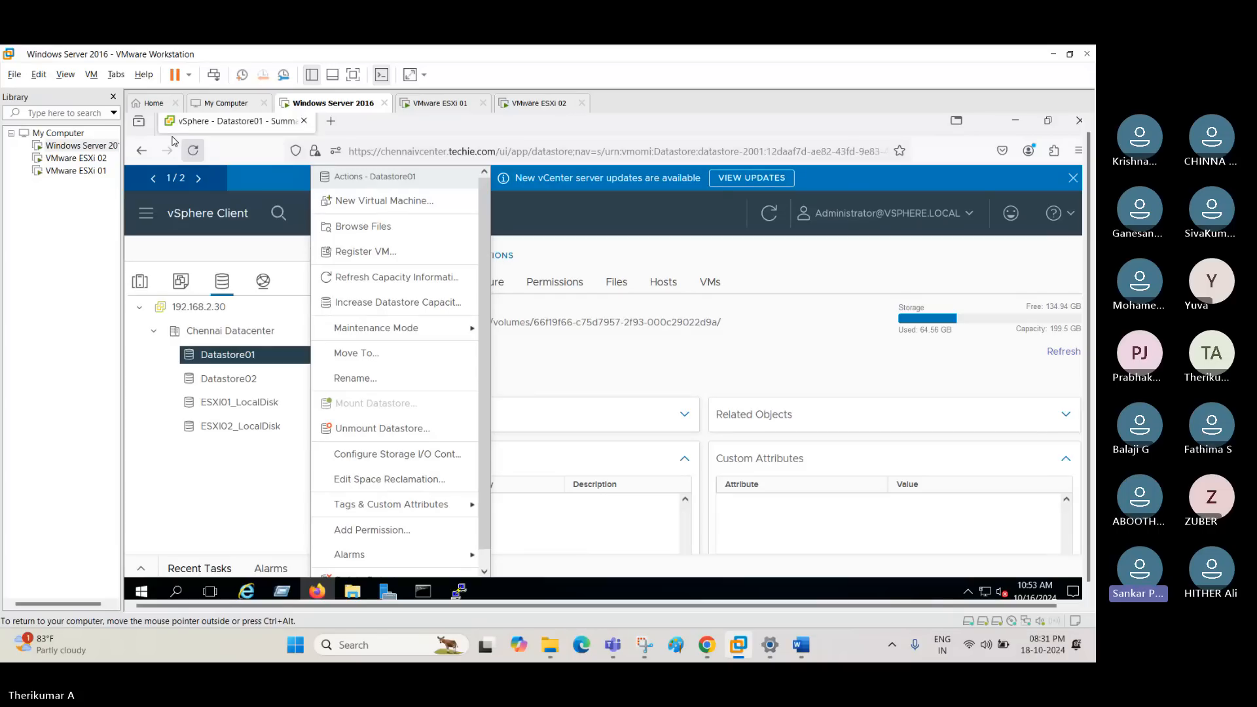
left_click(669, 648)
key("ctrl+v")
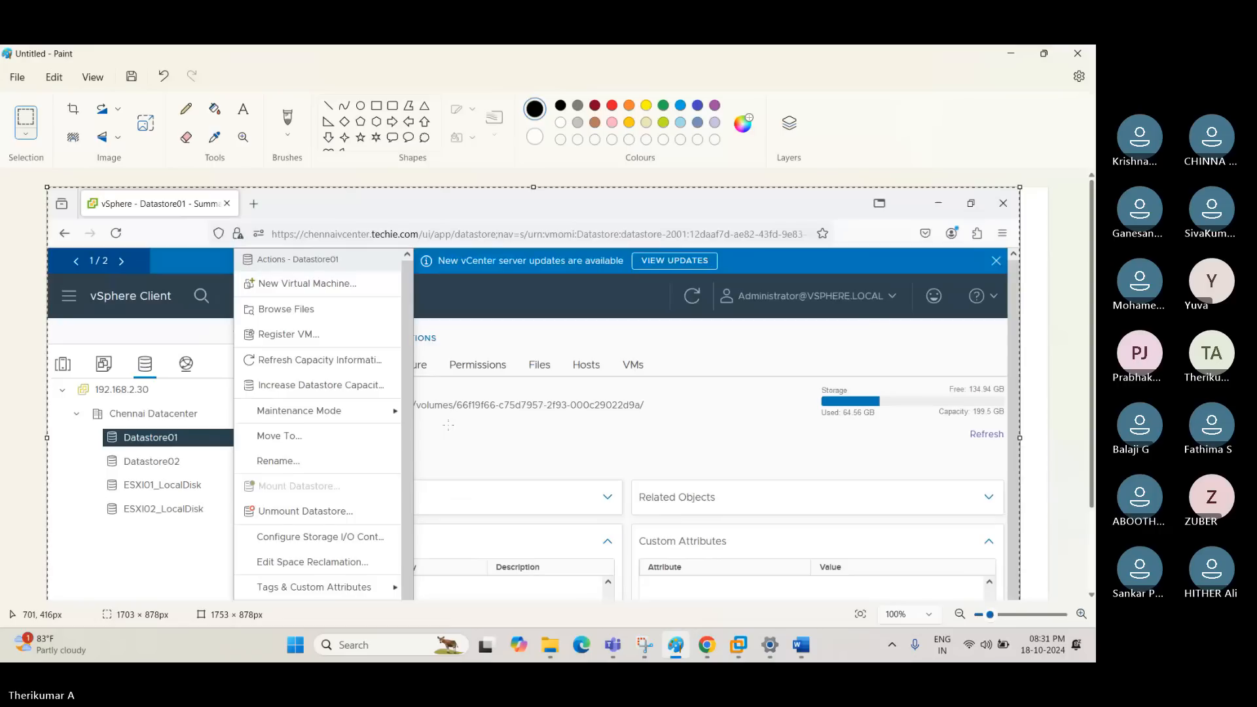
scroll(474, 424, "down", 3)
- Return to vSphere, start Increase Datastore Capacity for Datastore01, and widen the Name column to show the full NAA identifier
left_click(739, 646)
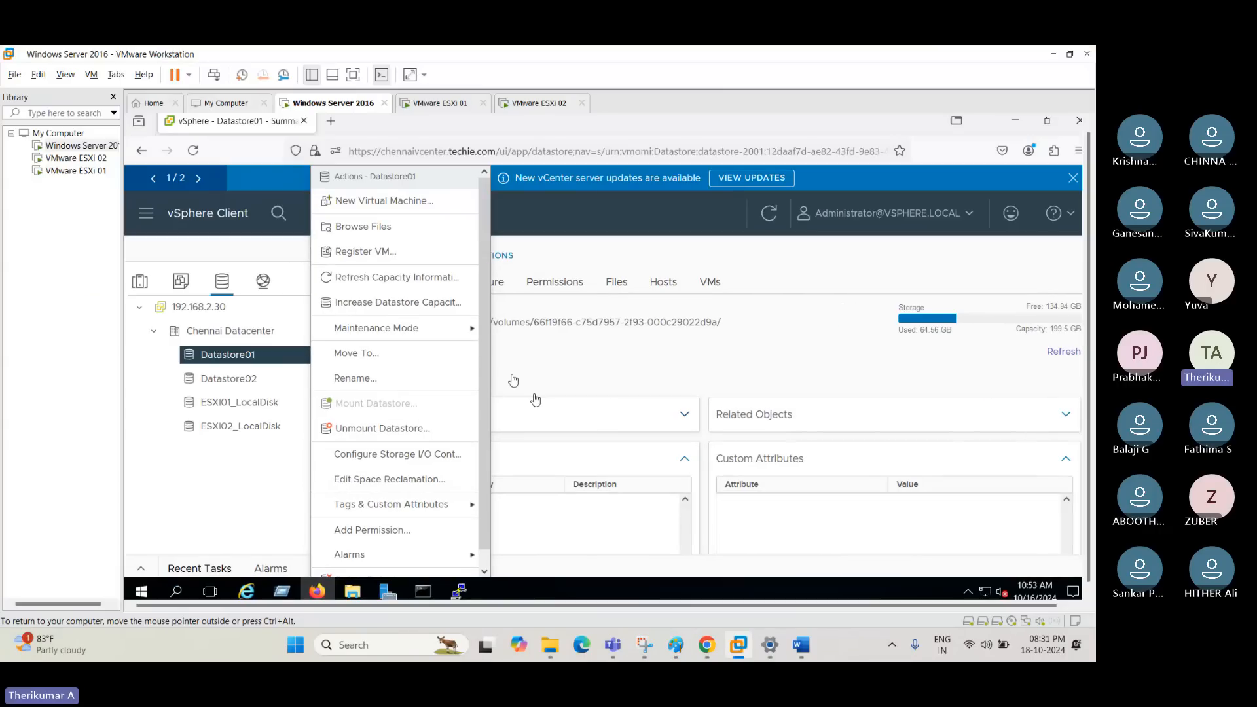
left_click(387, 303)
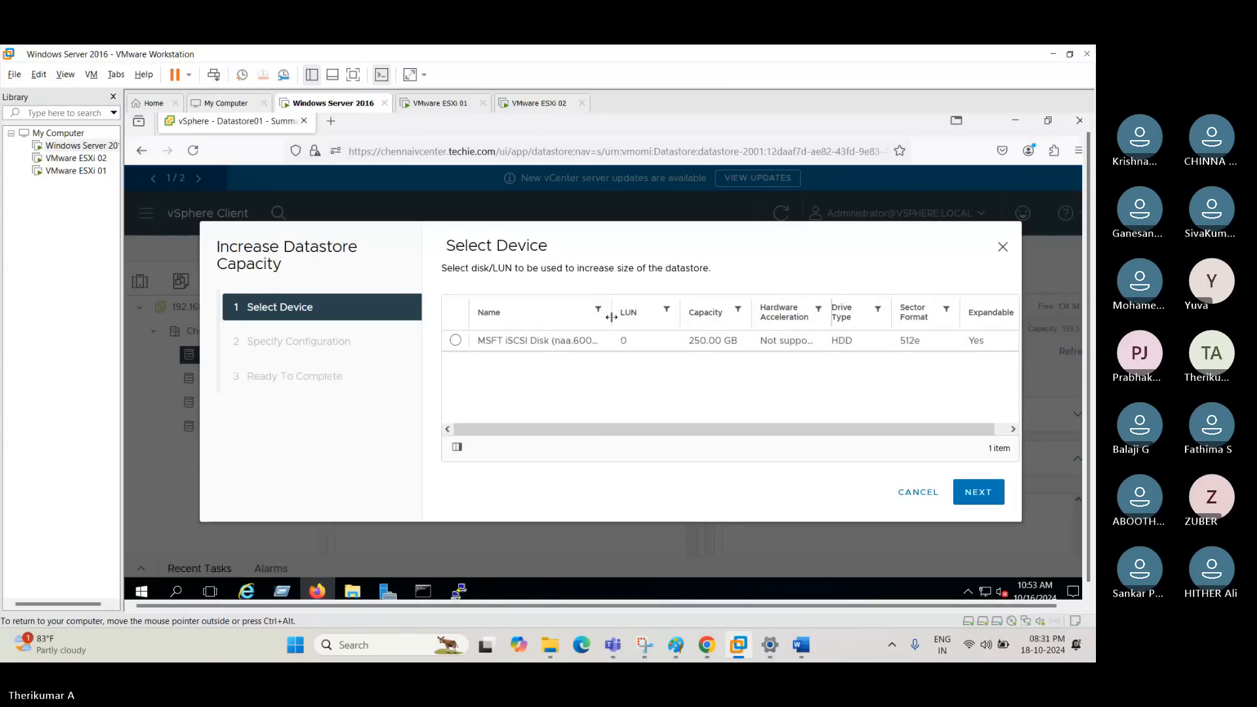
left_click_drag(611, 318, 741, 316)
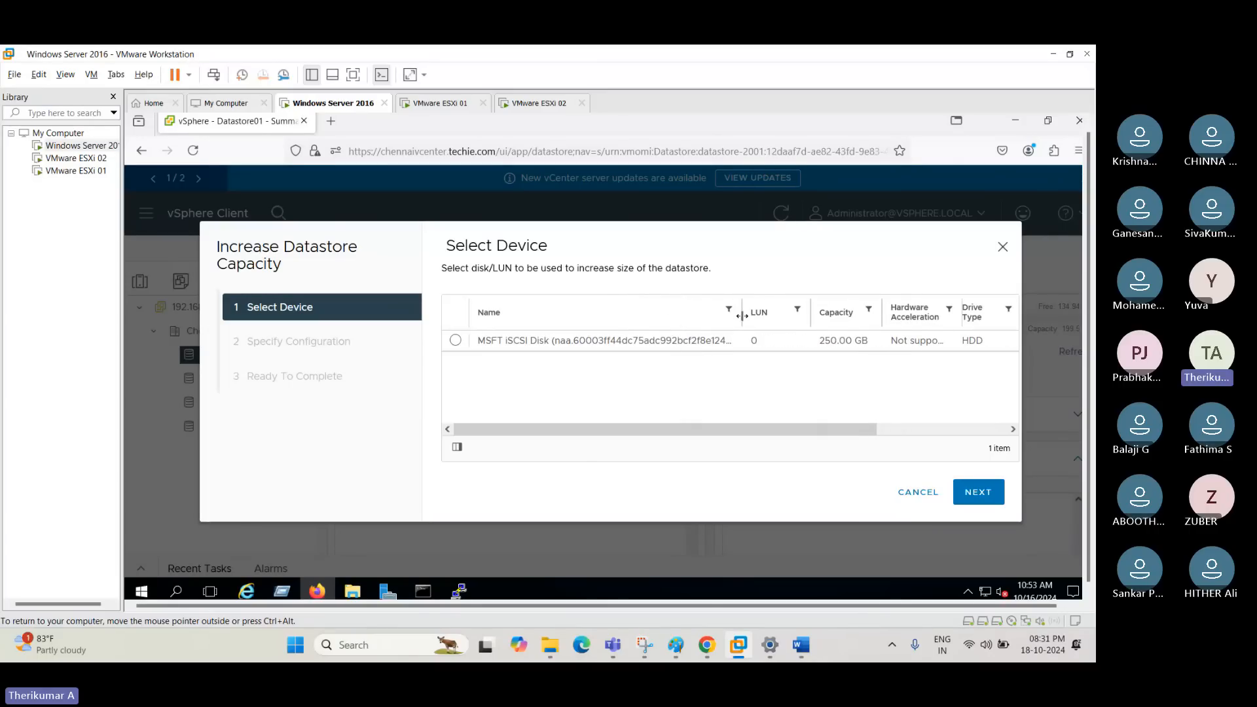
left_click_drag(742, 315, 772, 321)
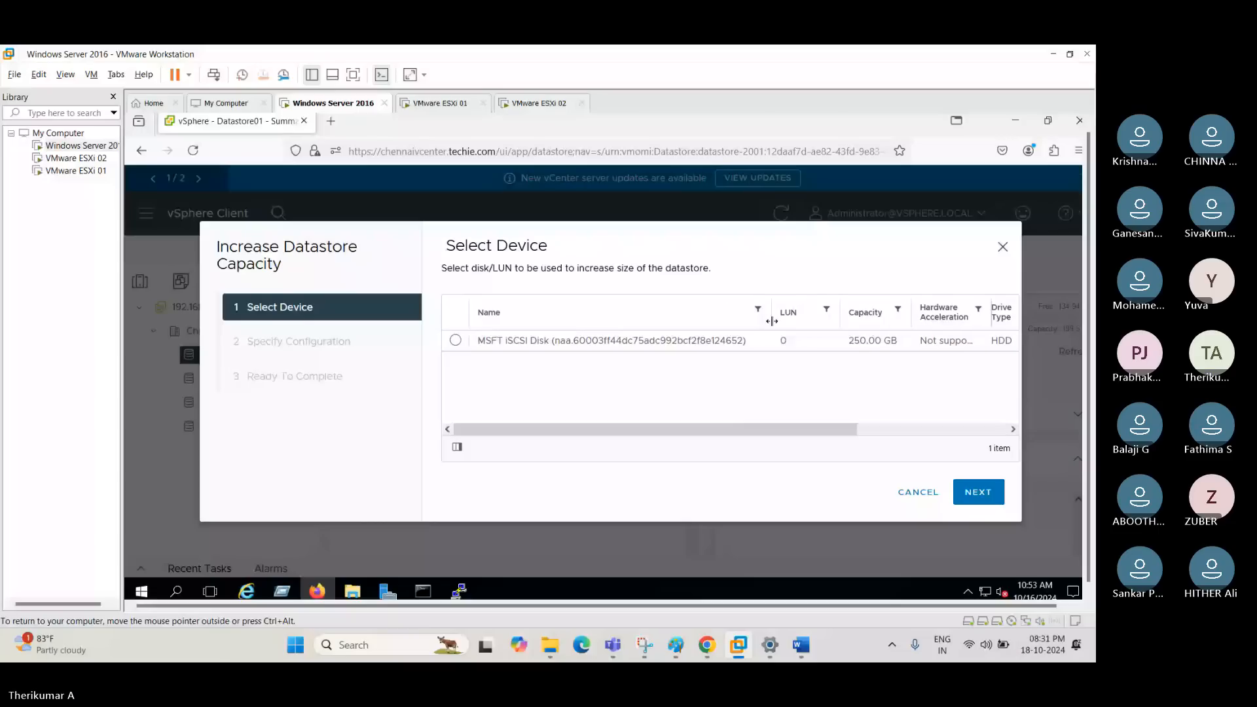
left_click_drag(772, 321, 760, 390)
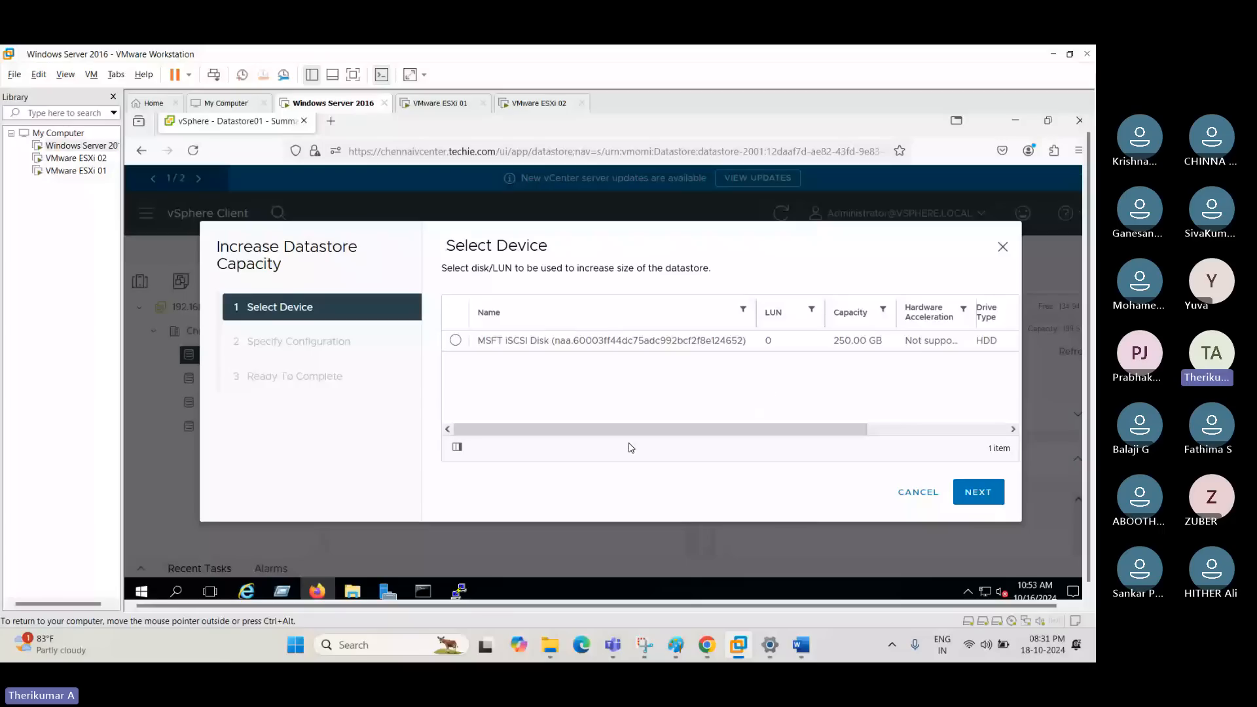
- Paste a screenshot of the Select Device page into a new Paint window
right_click(676, 645)
left_click(600, 560)
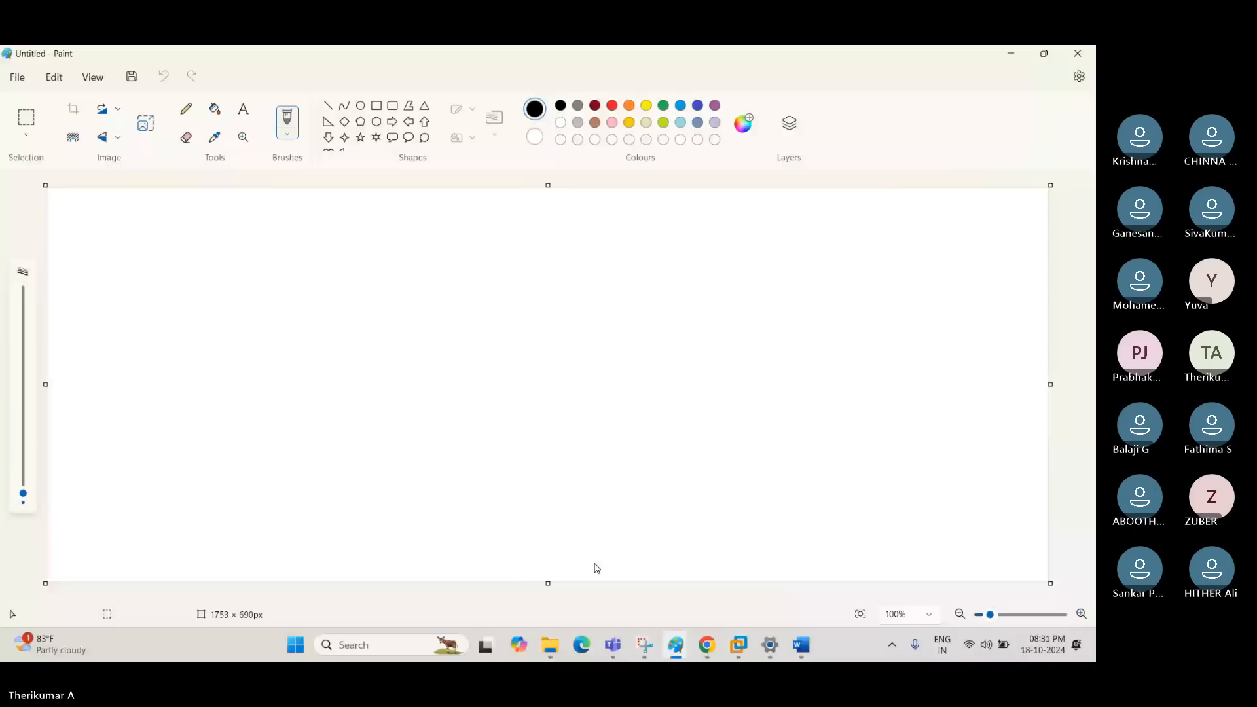
key("ctrl+v")
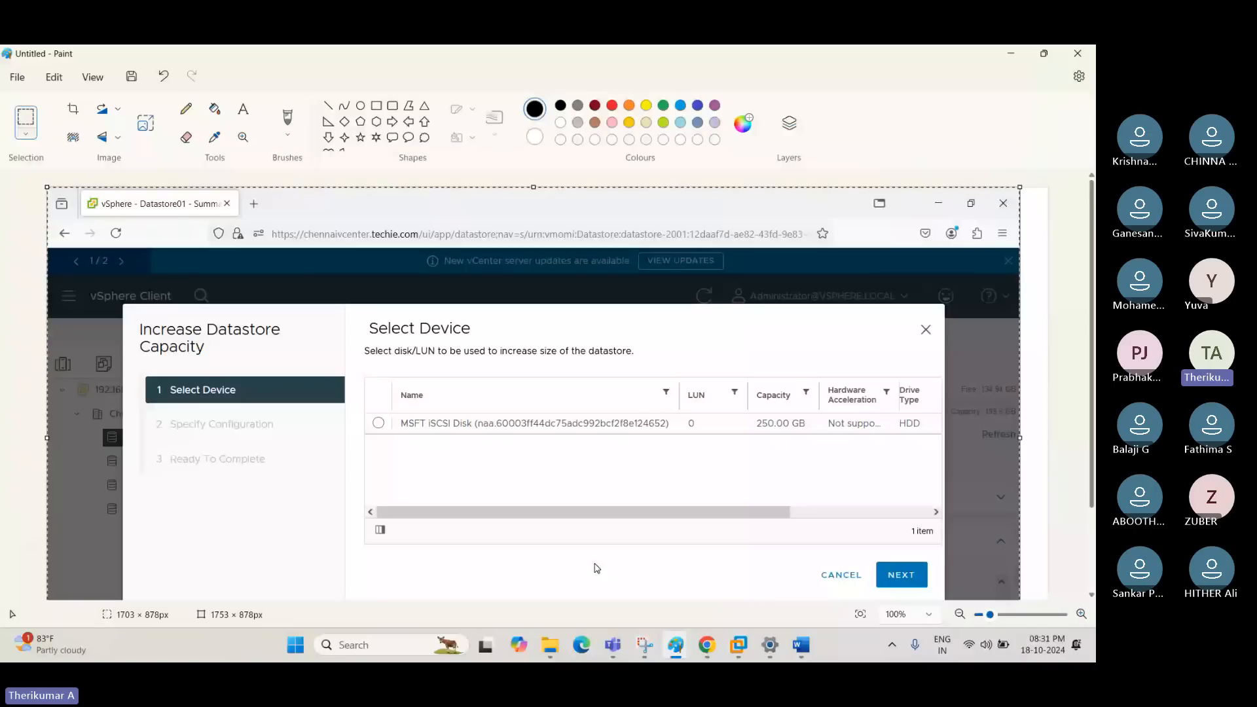
- Select the MSFT iSCSI disk for the expansion, and replace the Select Device capture in Paint with a blank canvas without saving
key("alt+Tab")
left_click(457, 342)
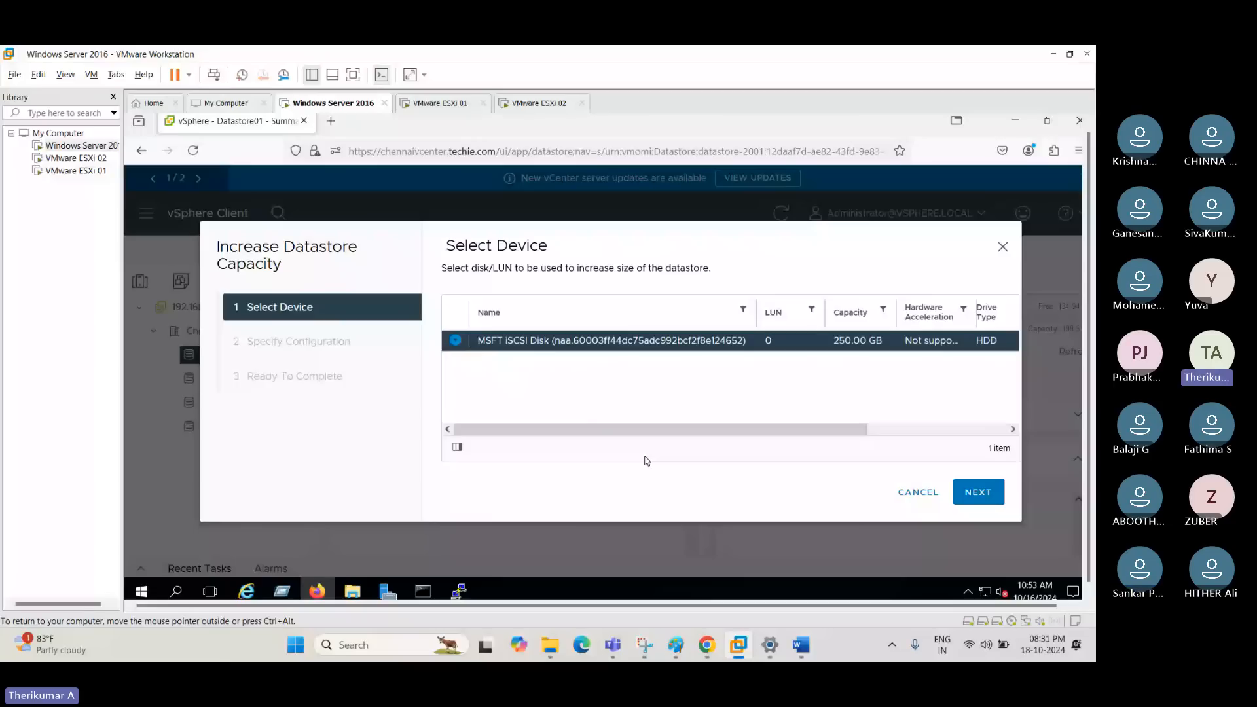
mouse_move(676, 645)
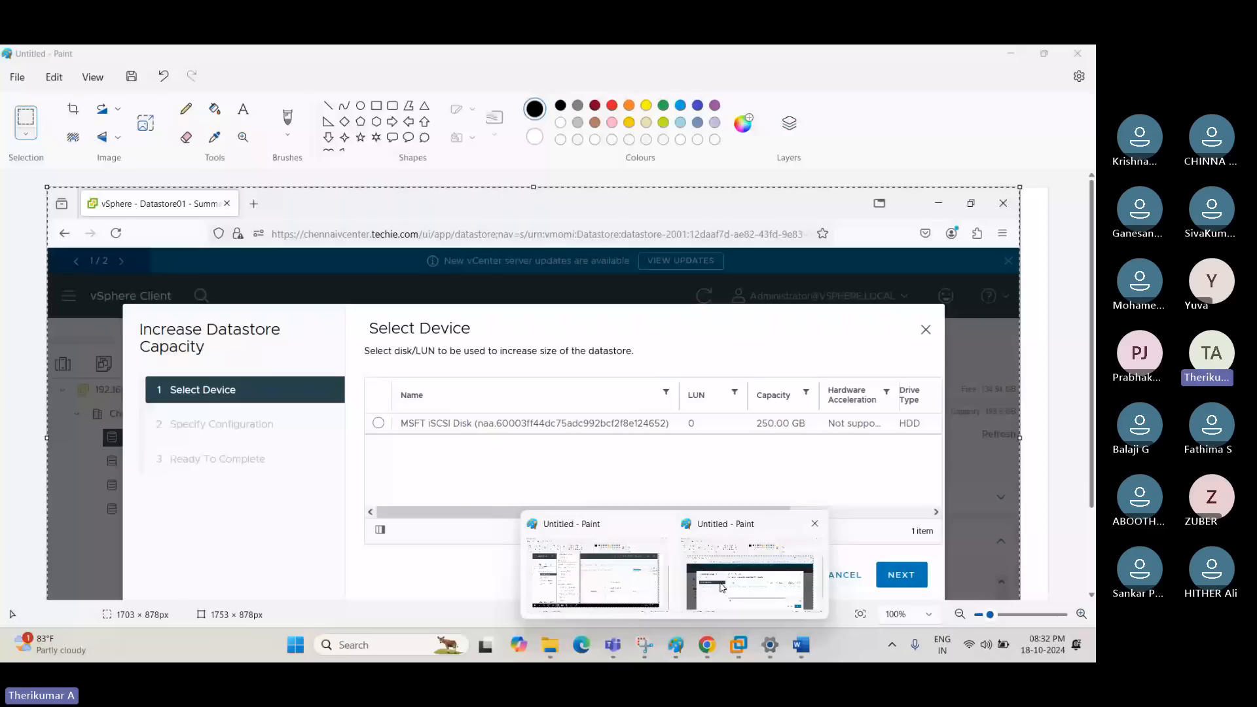
left_click(750, 583)
key("ctrl+n")
key("Tab")
key("Return")
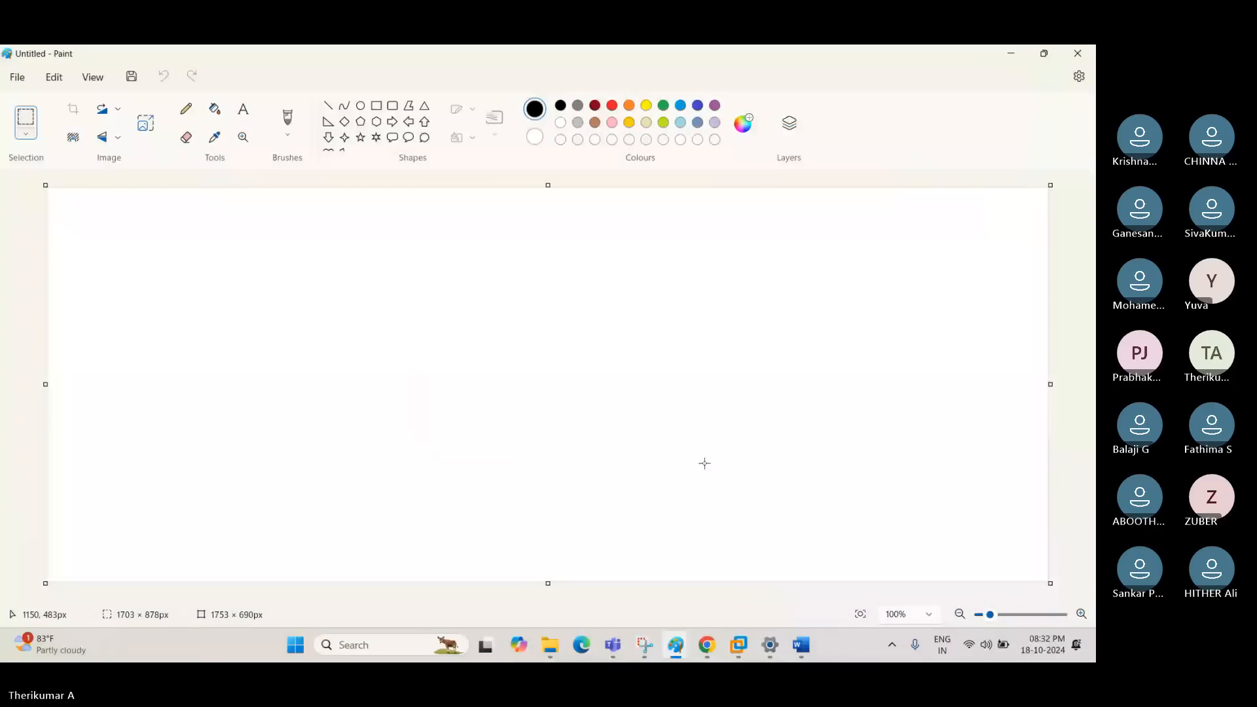
key("alt+Tab")
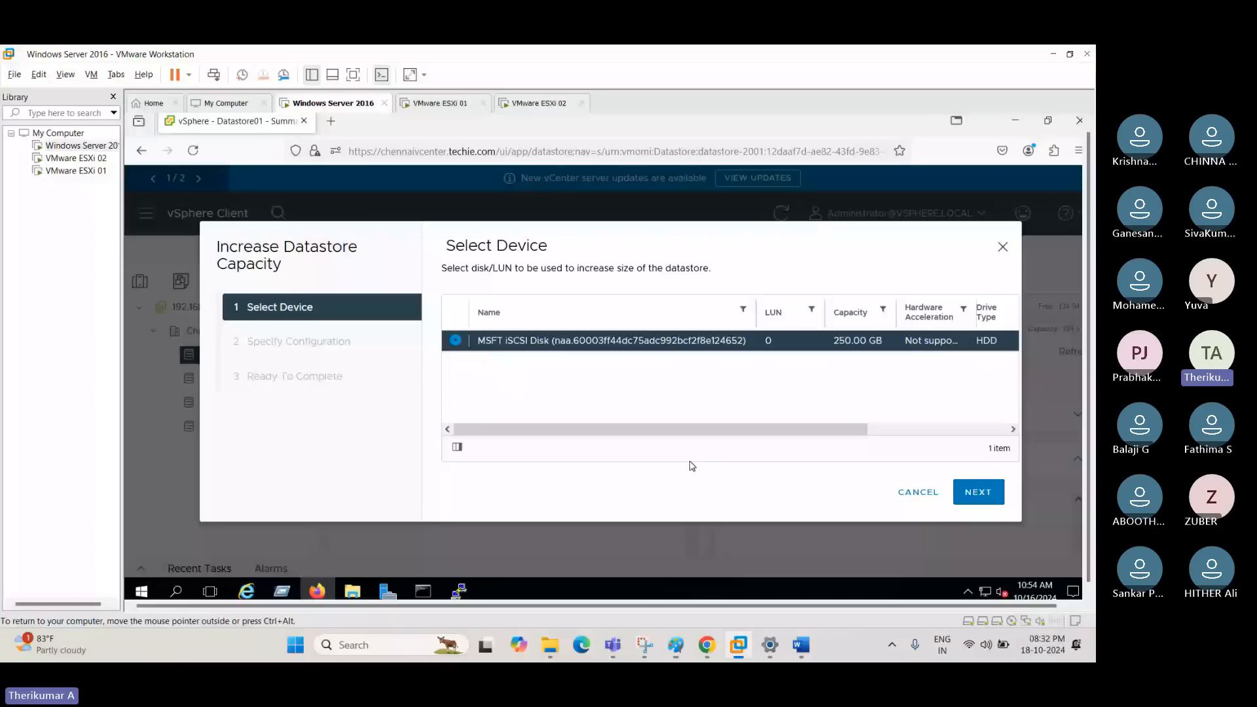
- Advance the wizard to Specify Configuration and review the extent note, the free-space partition option and the size increase
left_click(995, 492)
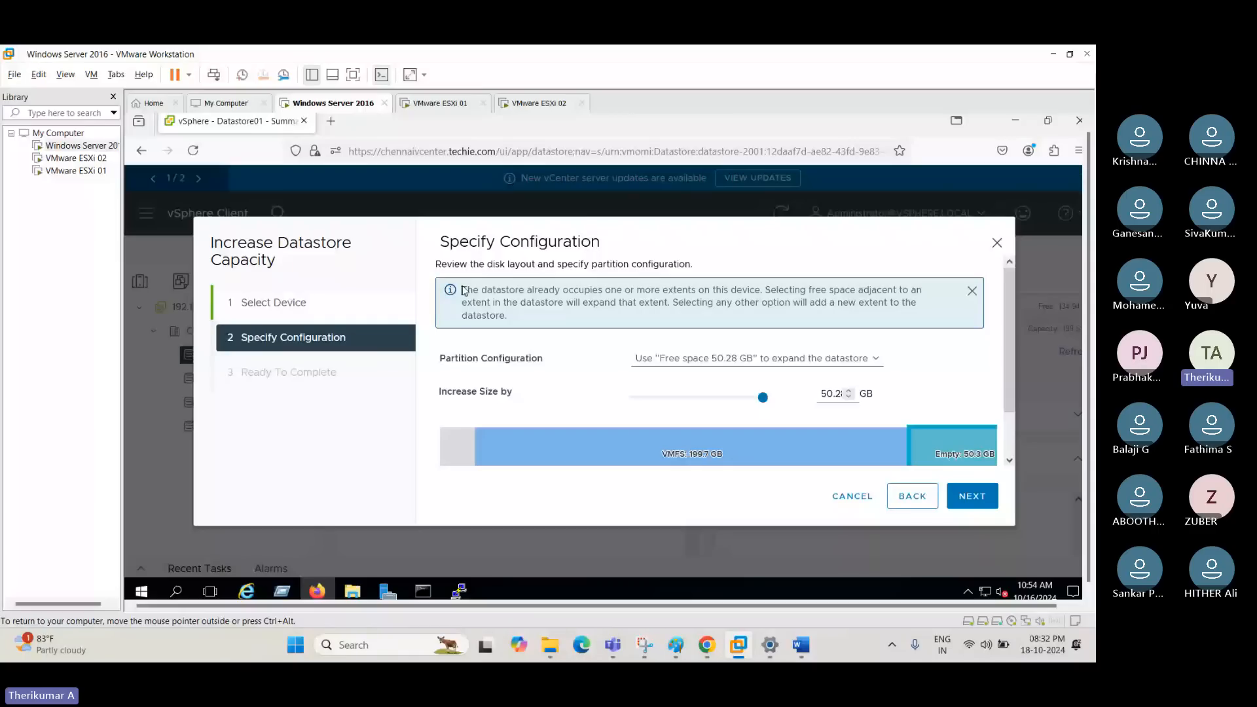
left_click_drag(464, 291, 758, 302)
left_click(825, 315)
scroll(851, 334, "down", 1)
left_click(830, 371)
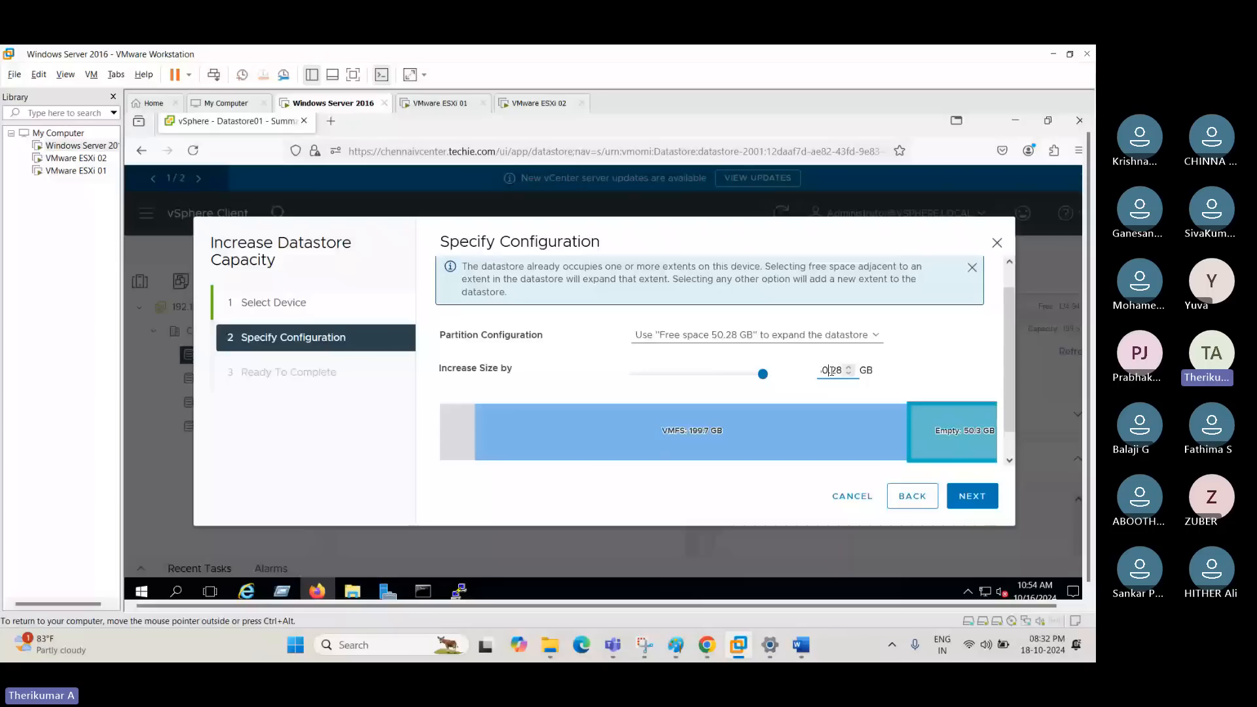
left_click_drag(830, 371, 810, 373)
left_click(951, 370)
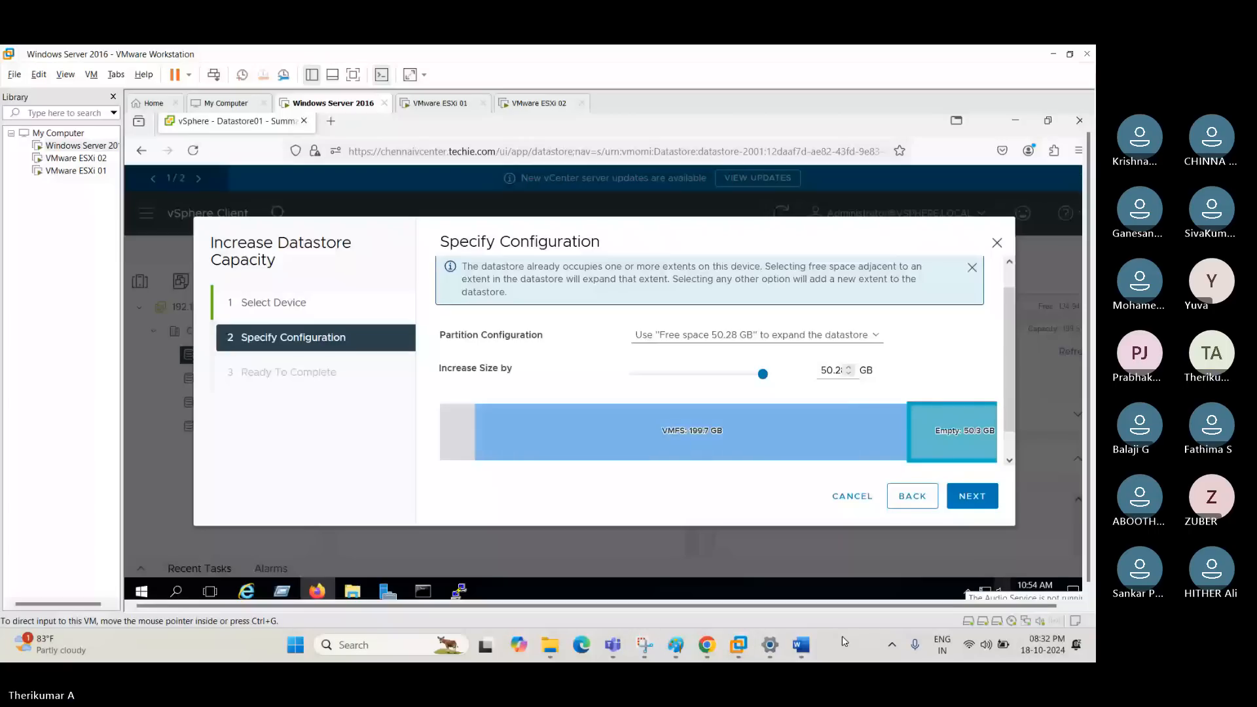
- Capture the Specify Configuration page and paste the screenshot into another new Paint window
key("super+shift+s")
left_click_drag(126, 137, 341, 270)
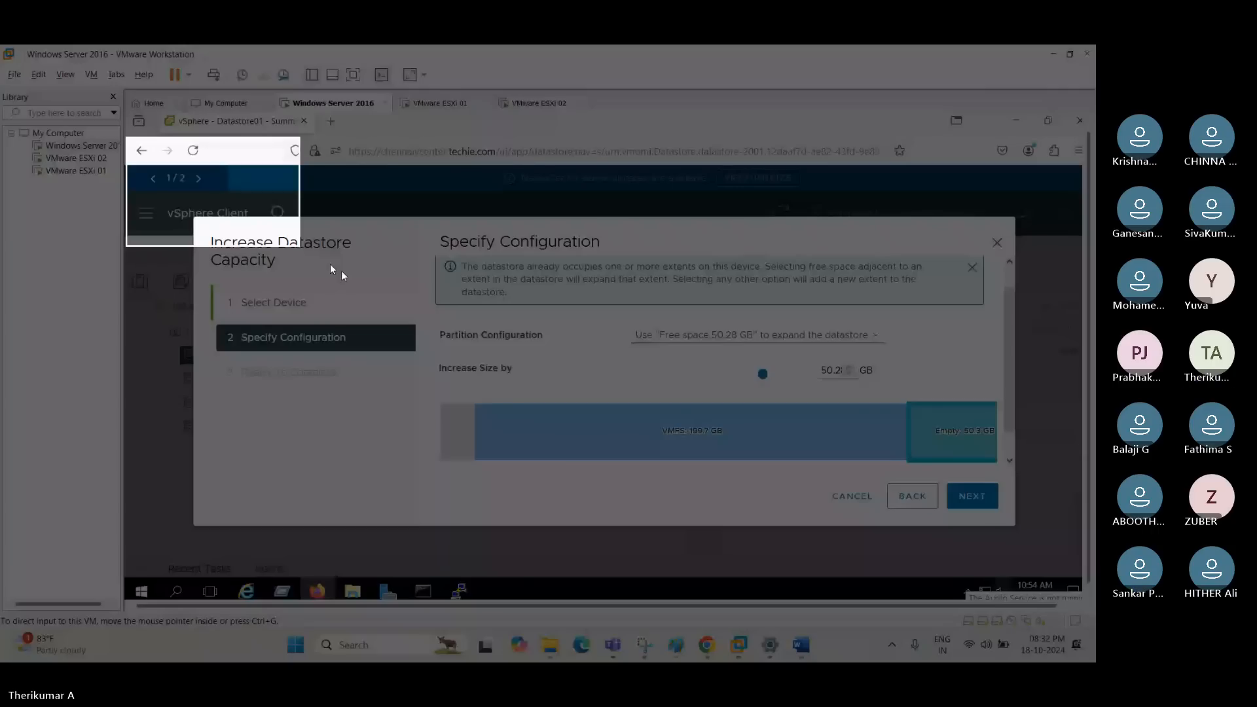
mouse_move(686, 653)
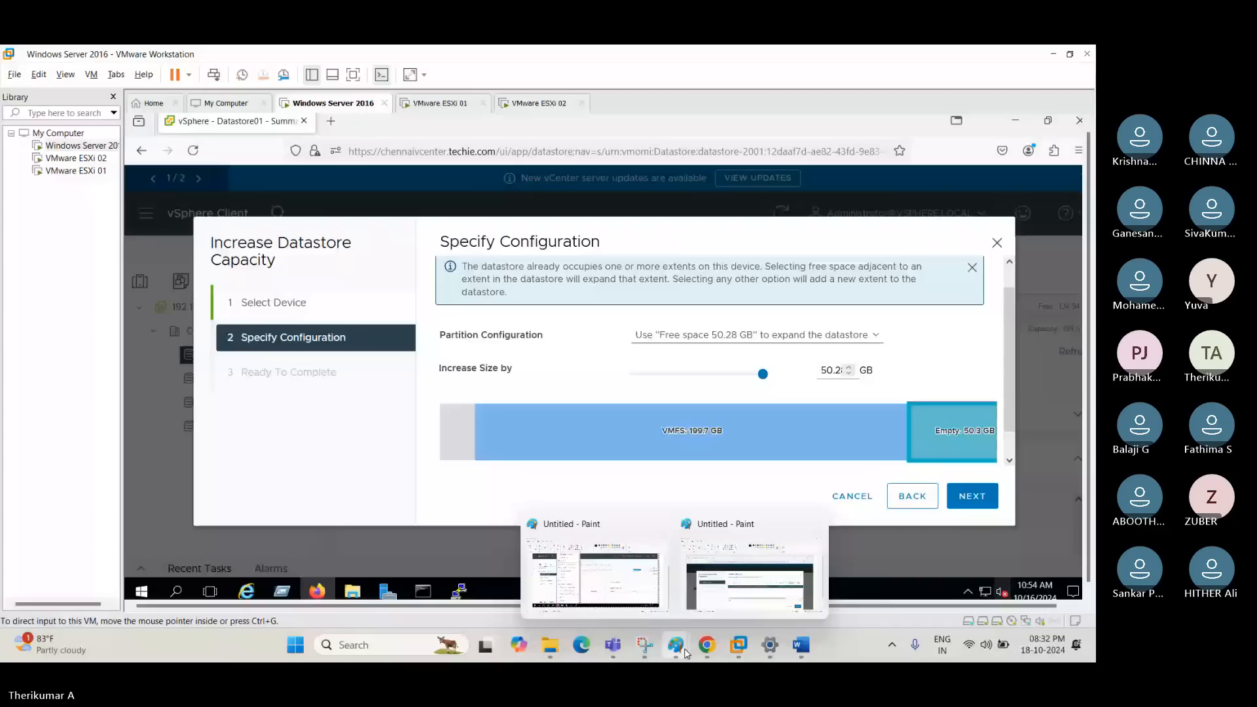
right_click(685, 653)
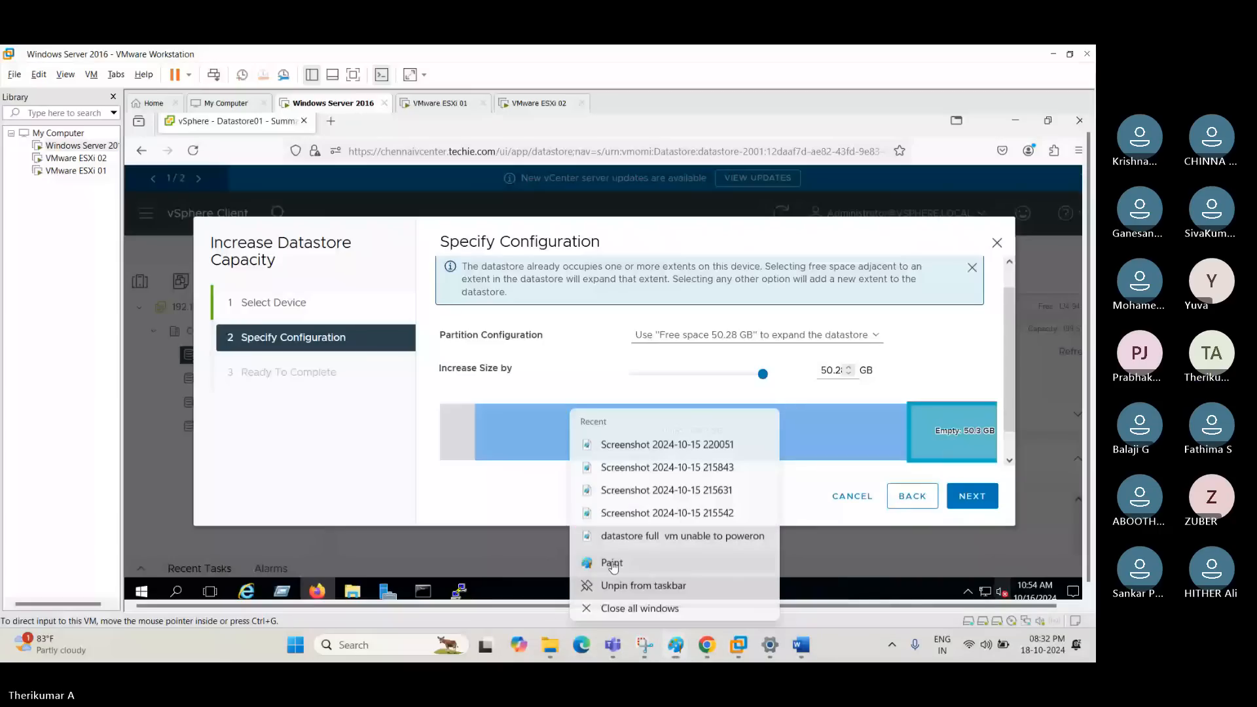
left_click(613, 565)
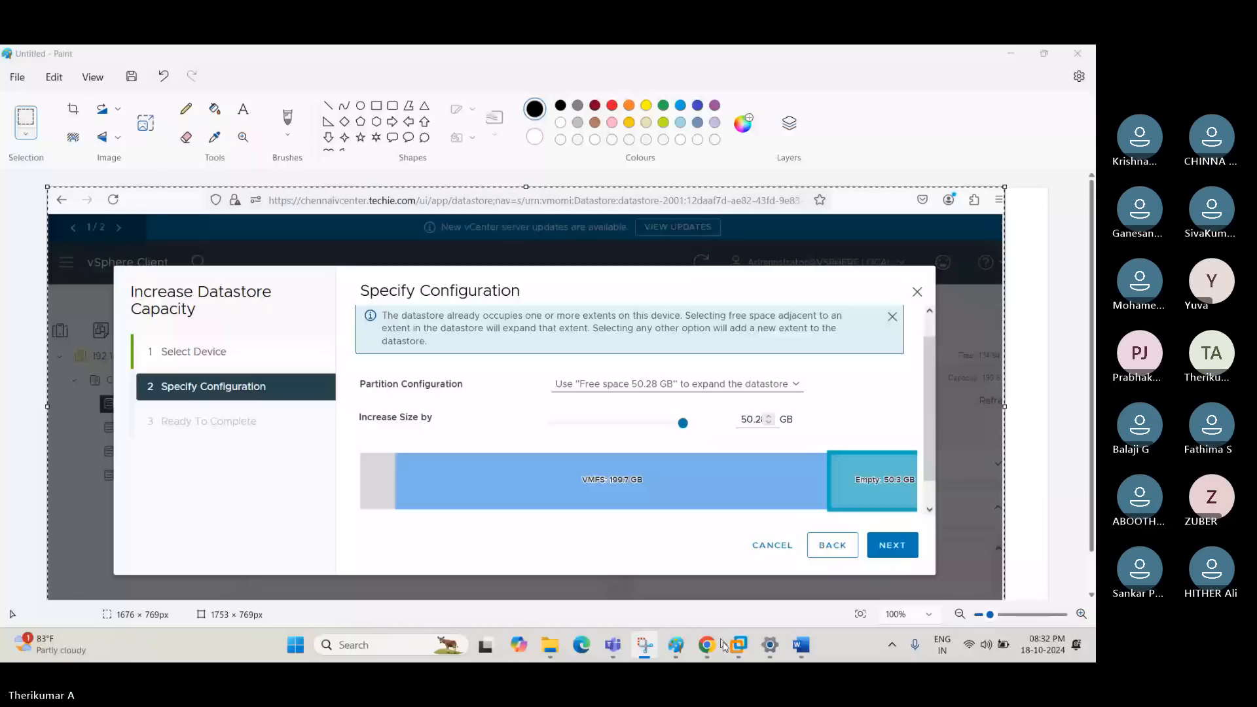
- Switch to the Windows Server 2016 VM, duplicate the vSphere browser tab, and advance the capacity wizard to the end of Ready To Complete
mouse_move(739, 645)
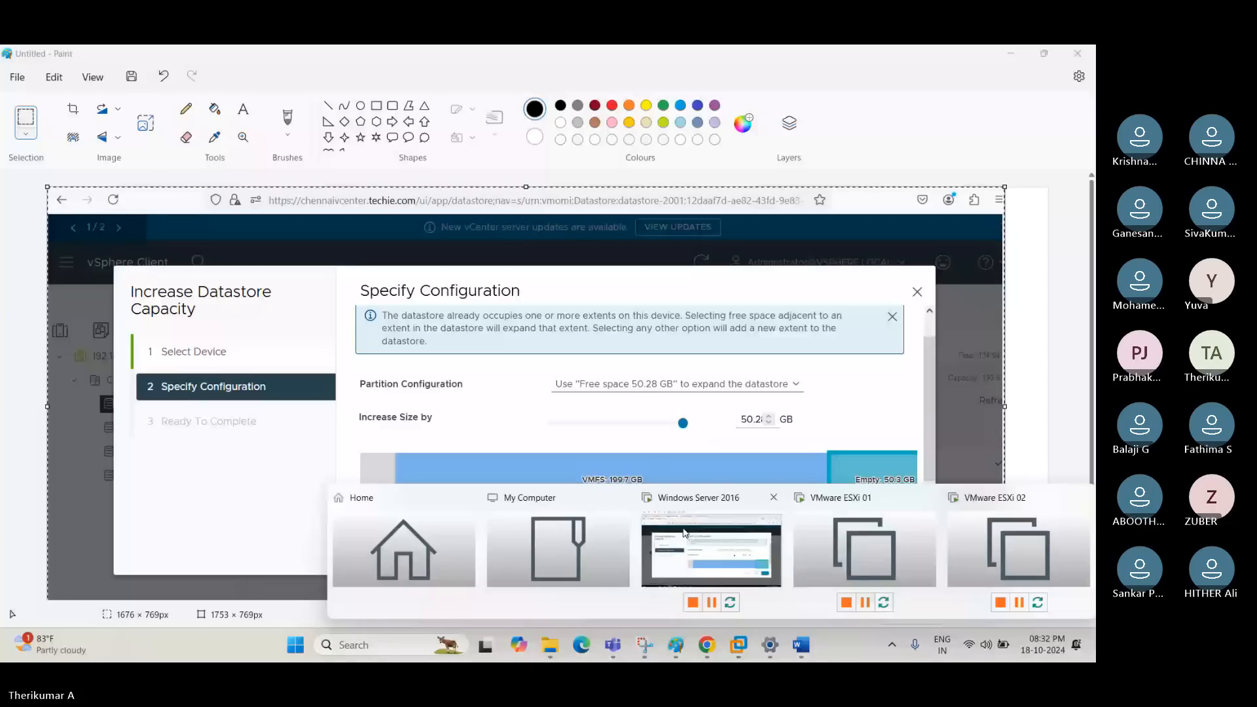
left_click(685, 533)
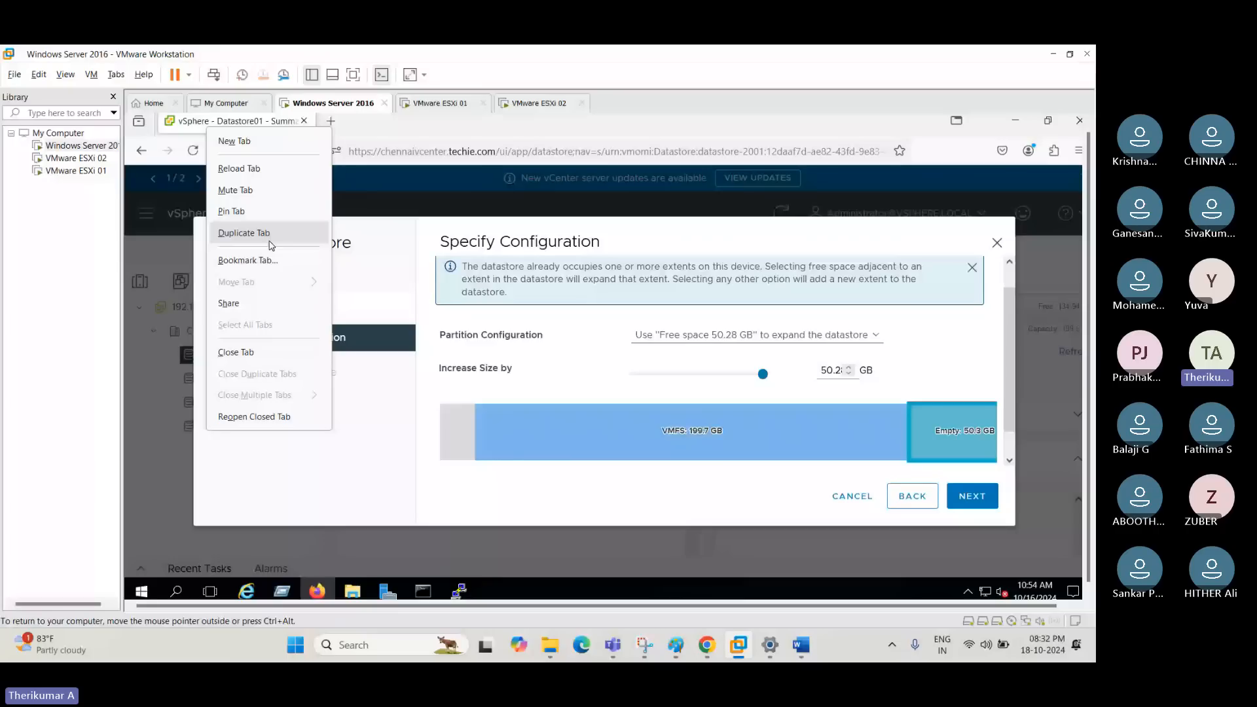
left_click(269, 242)
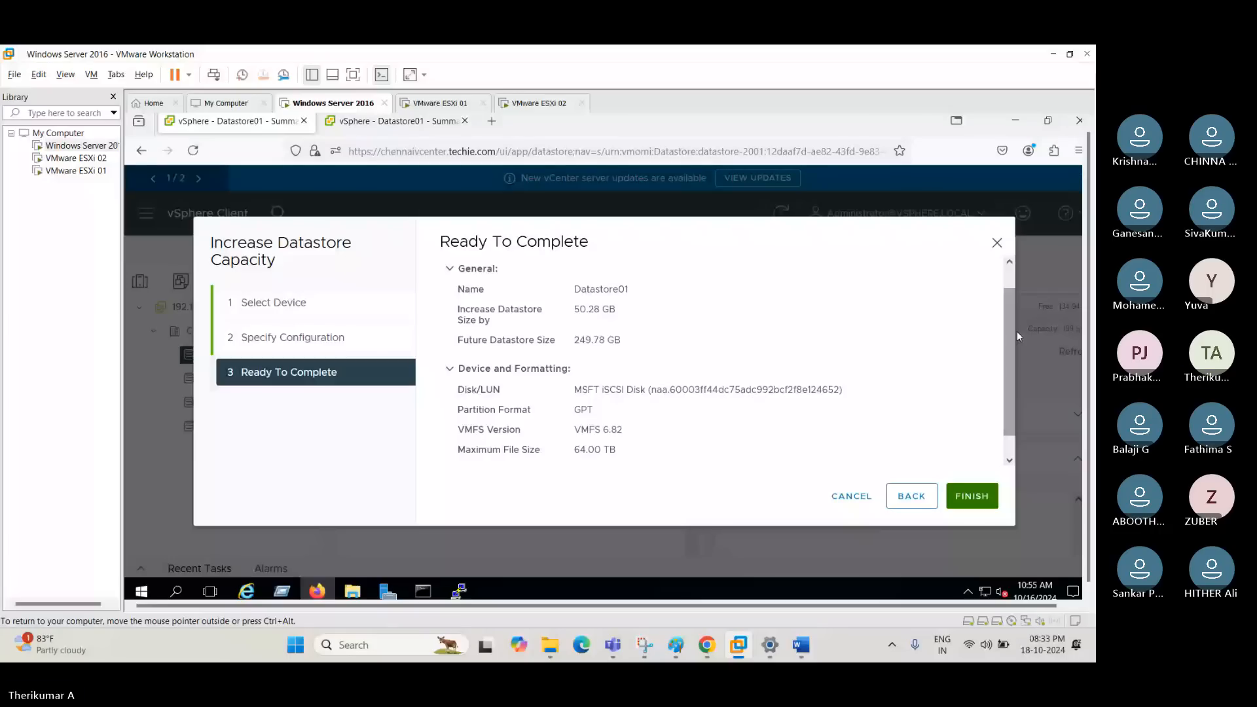
scroll(1017, 331, "down", 1)
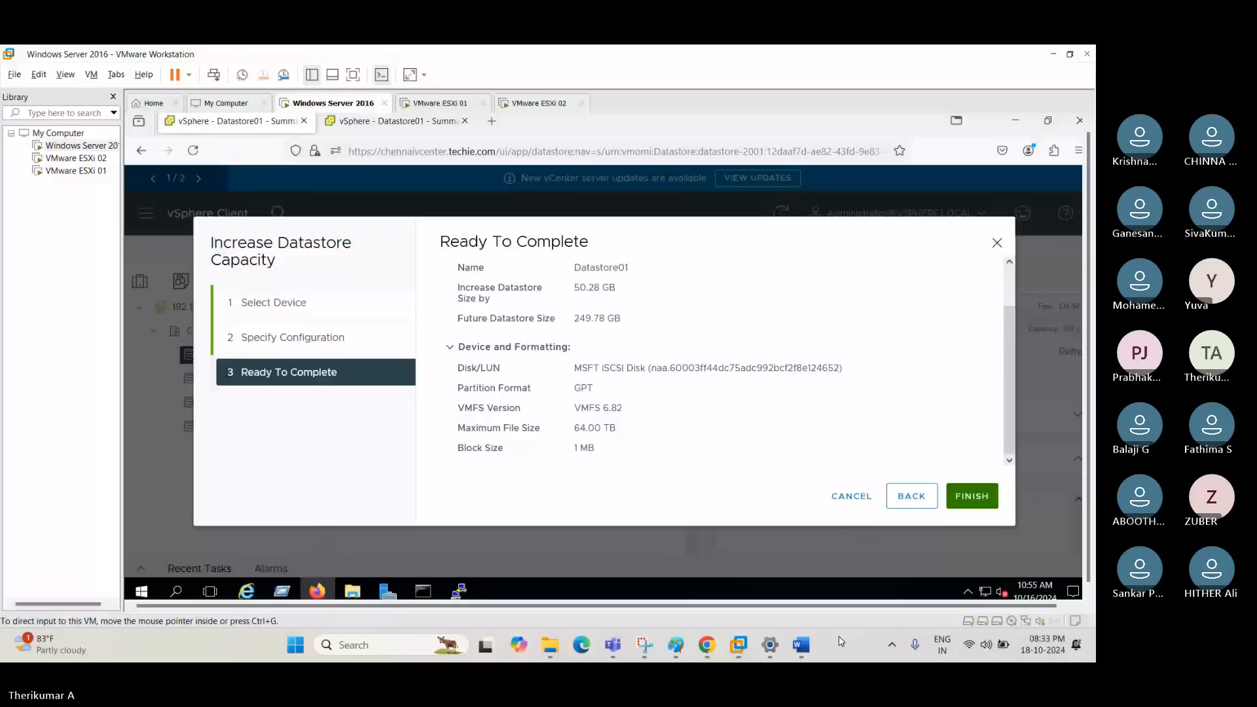
- Capture the Ready To Complete page and paste the screenshot into a new Paint window
key("super+shift+s")
left_click_drag(132, 138, 1079, 580)
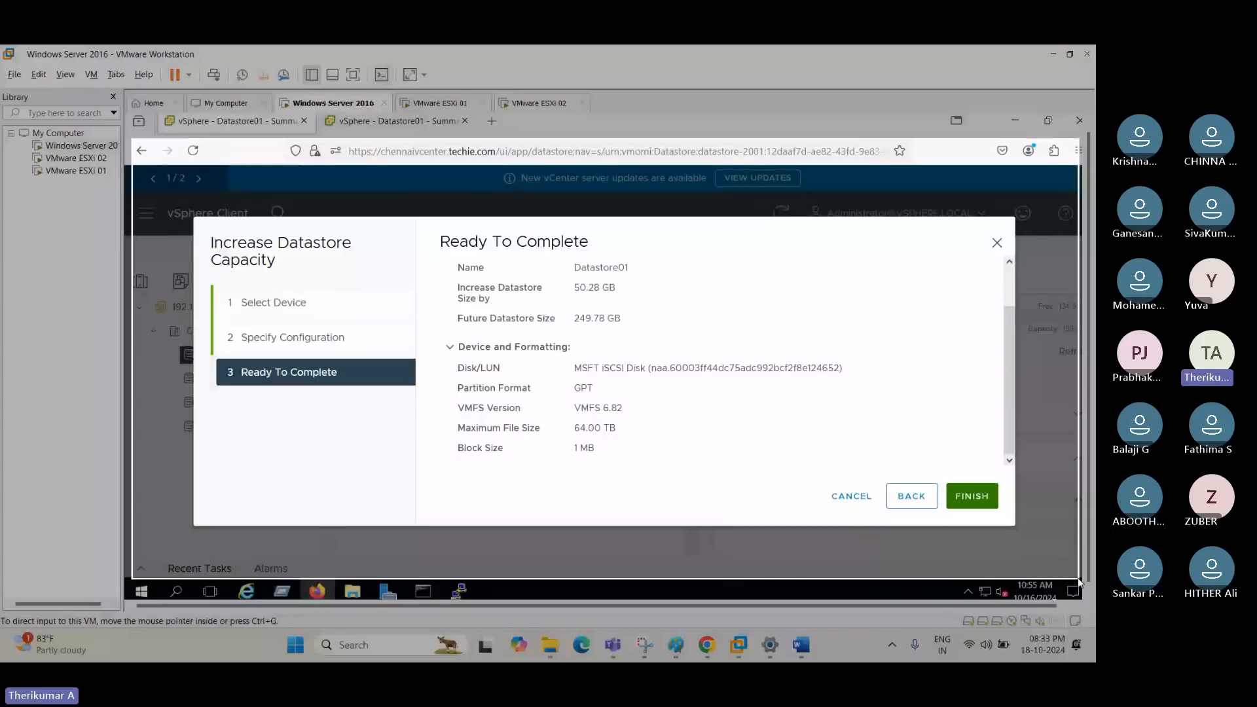
right_click(675, 653)
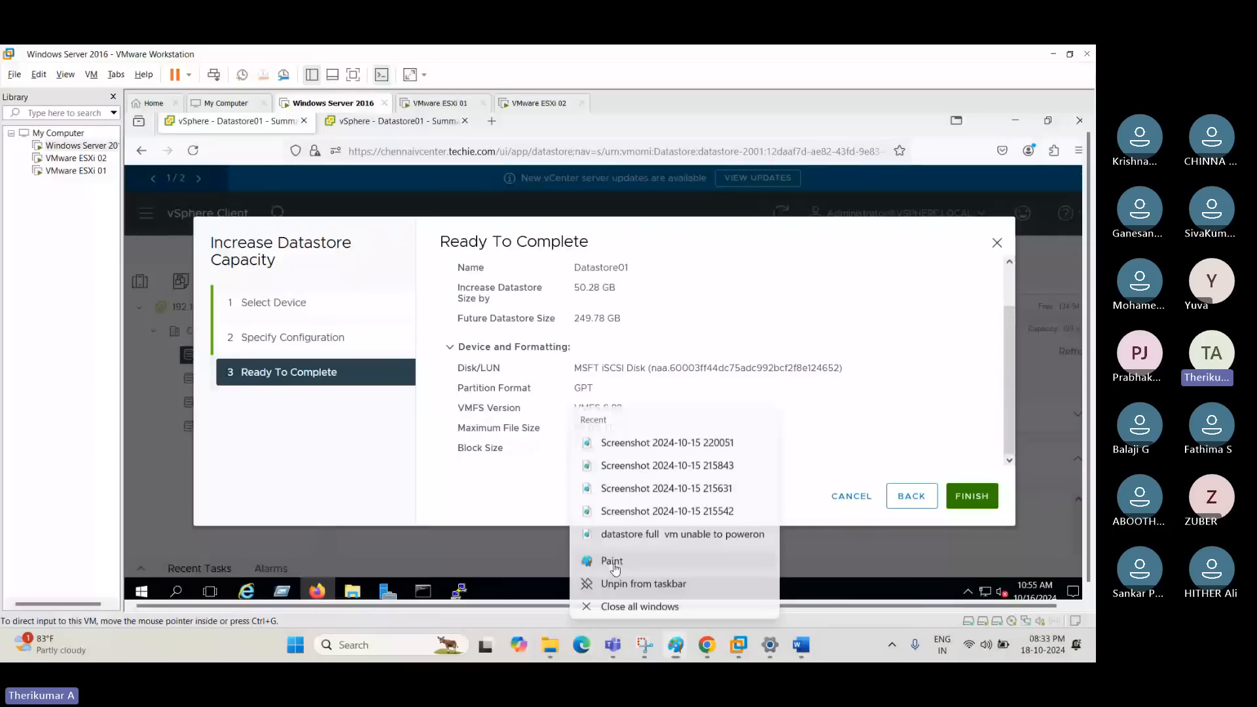
left_click(613, 562)
- Return to the Windows Server 2016 VM and expand Datastore01 on the MSFT iSCSI disk with the 50.28 GB of free space
mouse_move(739, 645)
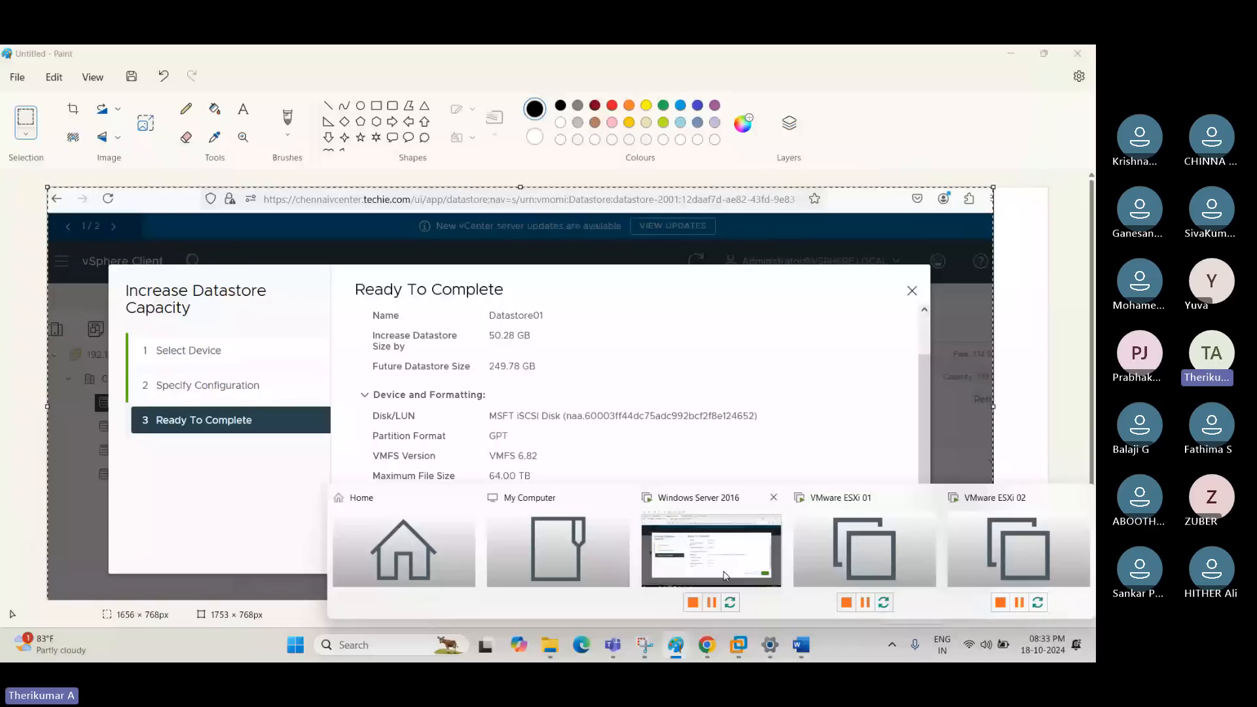
left_click(725, 576)
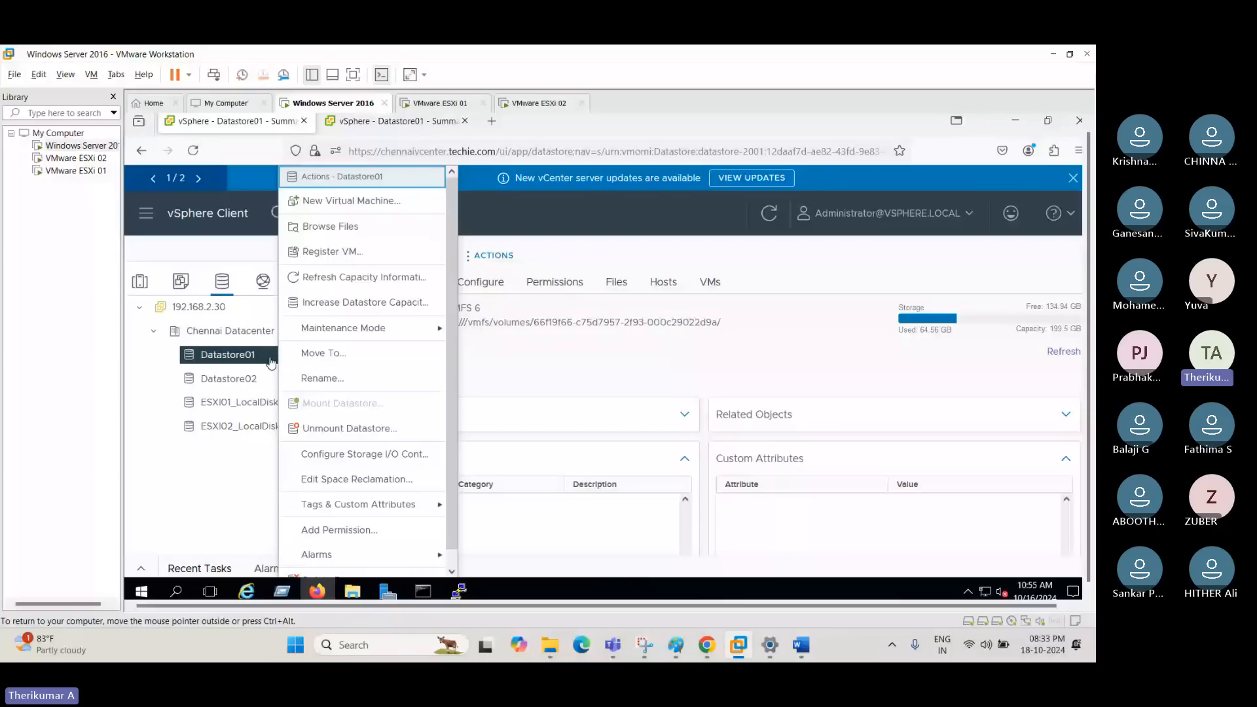
left_click(365, 303)
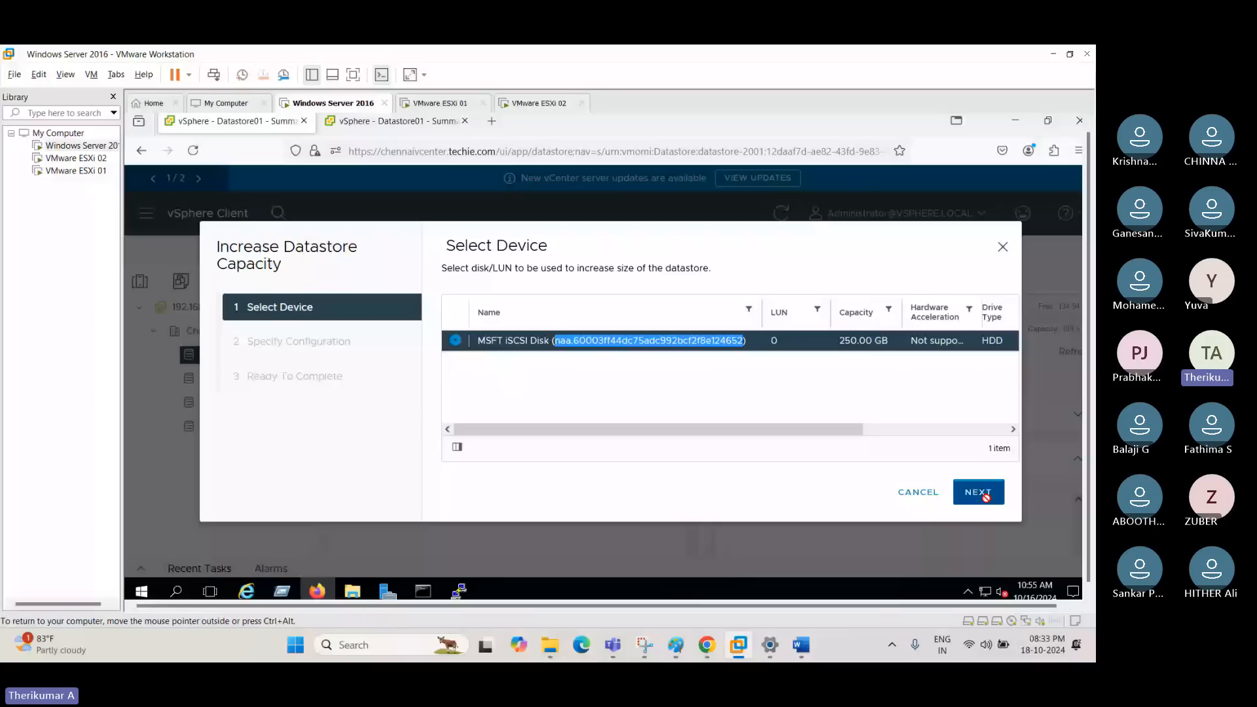
left_click(983, 494)
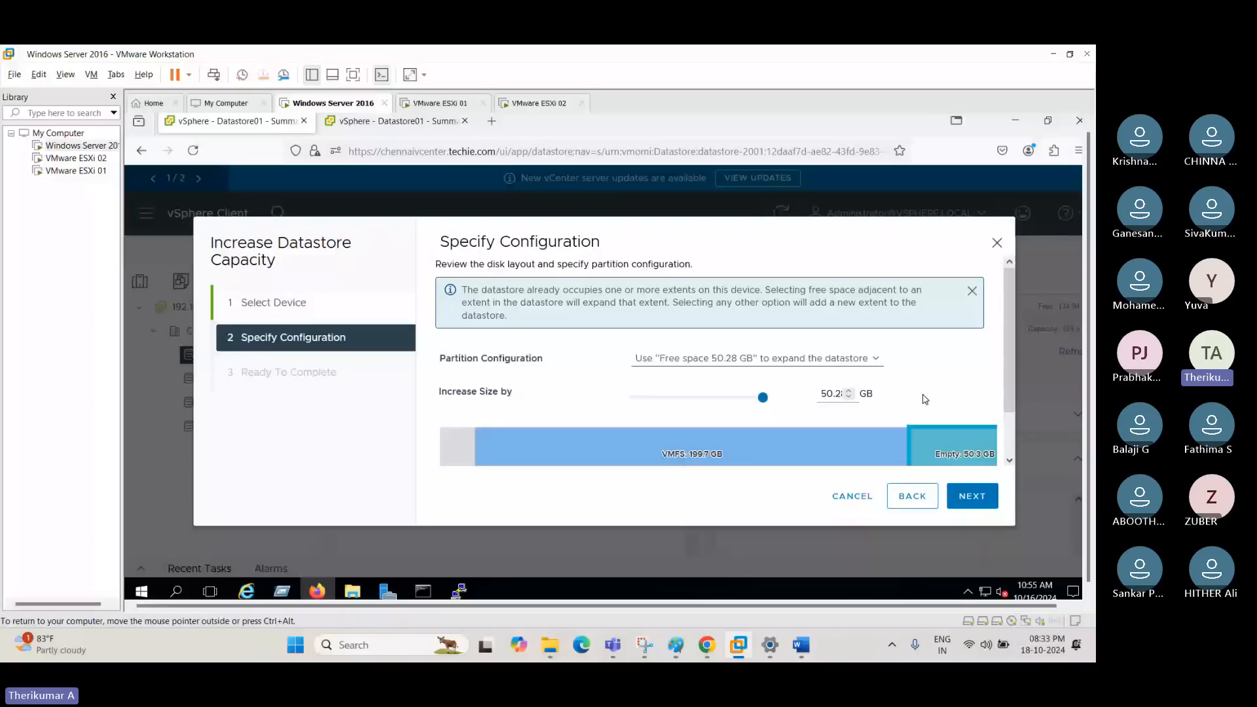
scroll(926, 399, "down", 1)
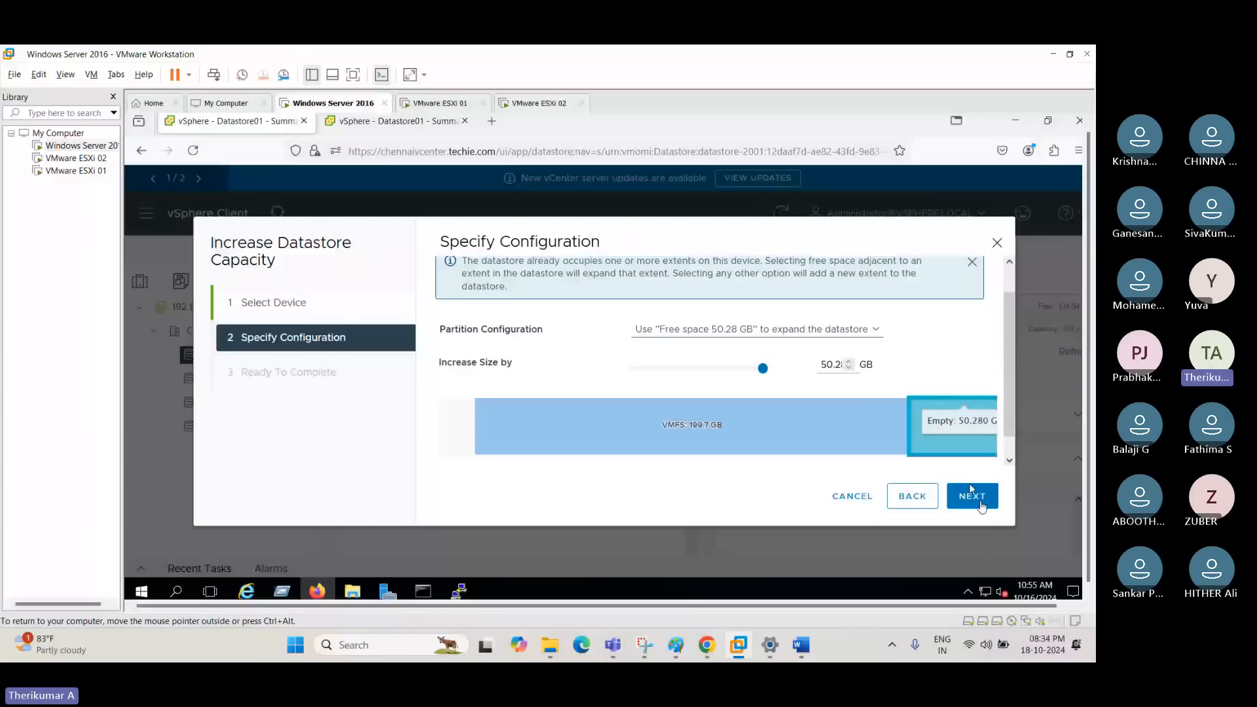
left_click(972, 497)
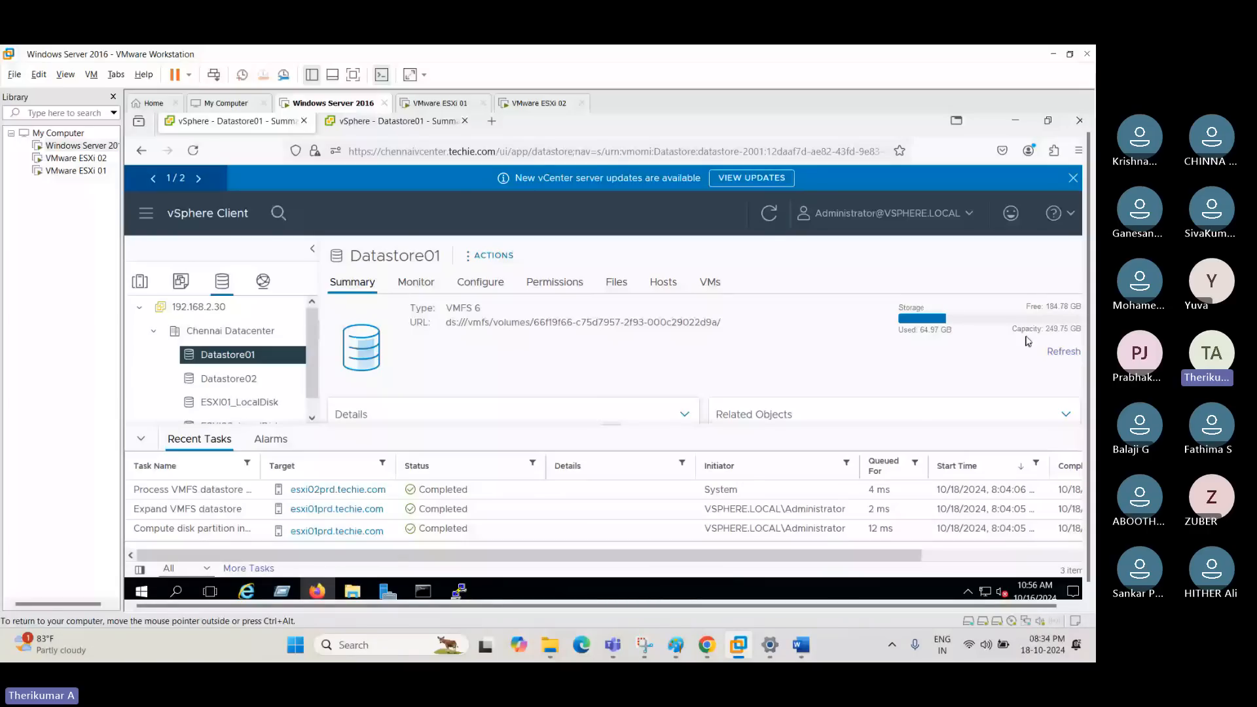
- Collapse the recent tasks in vSphere and paste a screenshot of the Datastore01 Summary page into Paint
left_click_drag(1046, 330, 1081, 330)
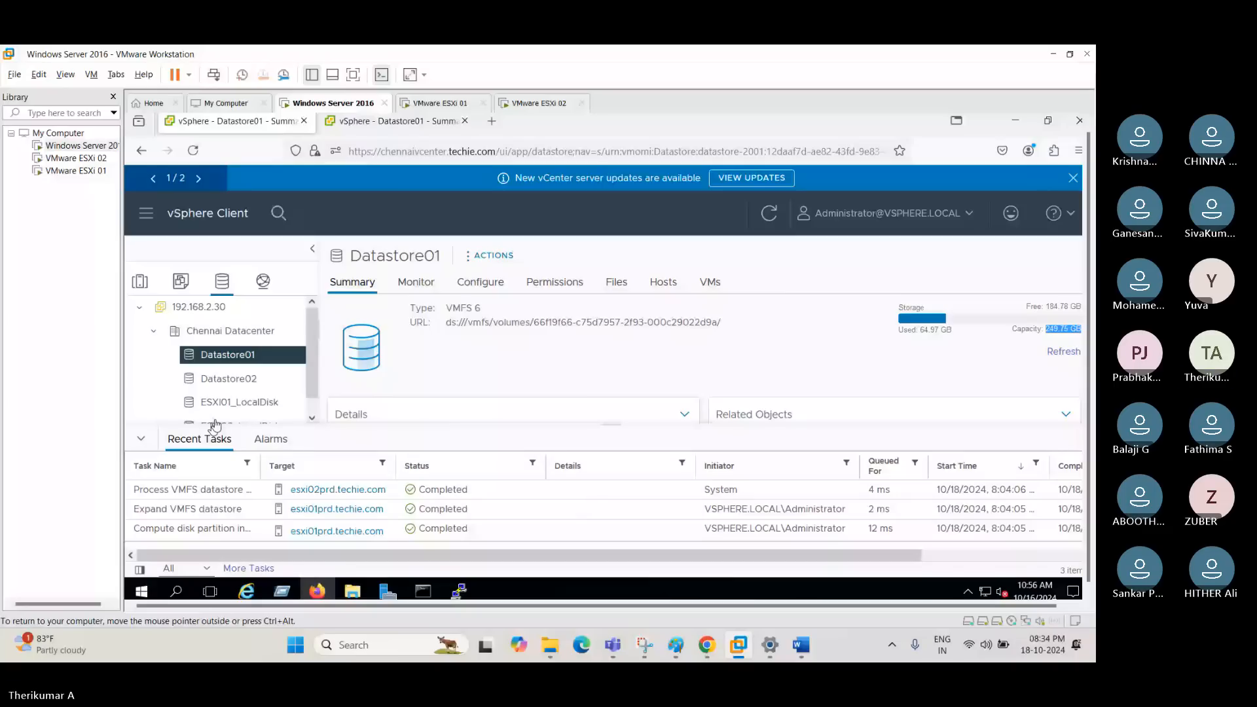
left_click(141, 439)
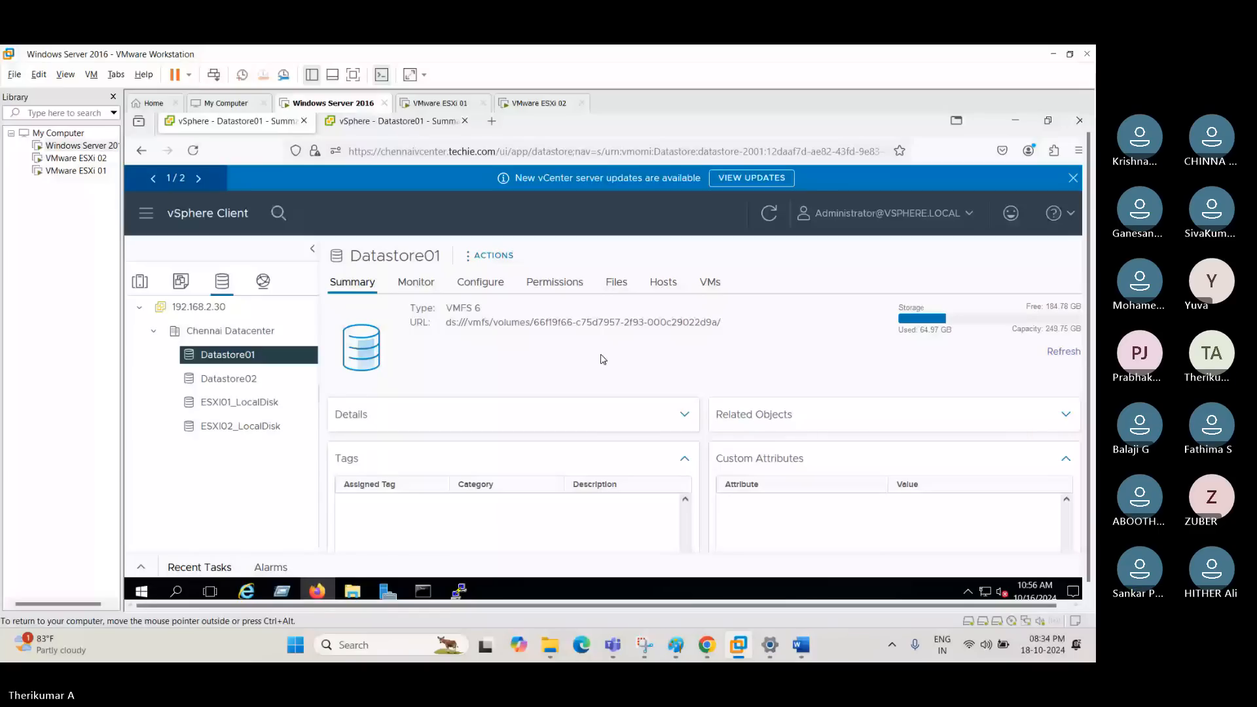
right_click(677, 650)
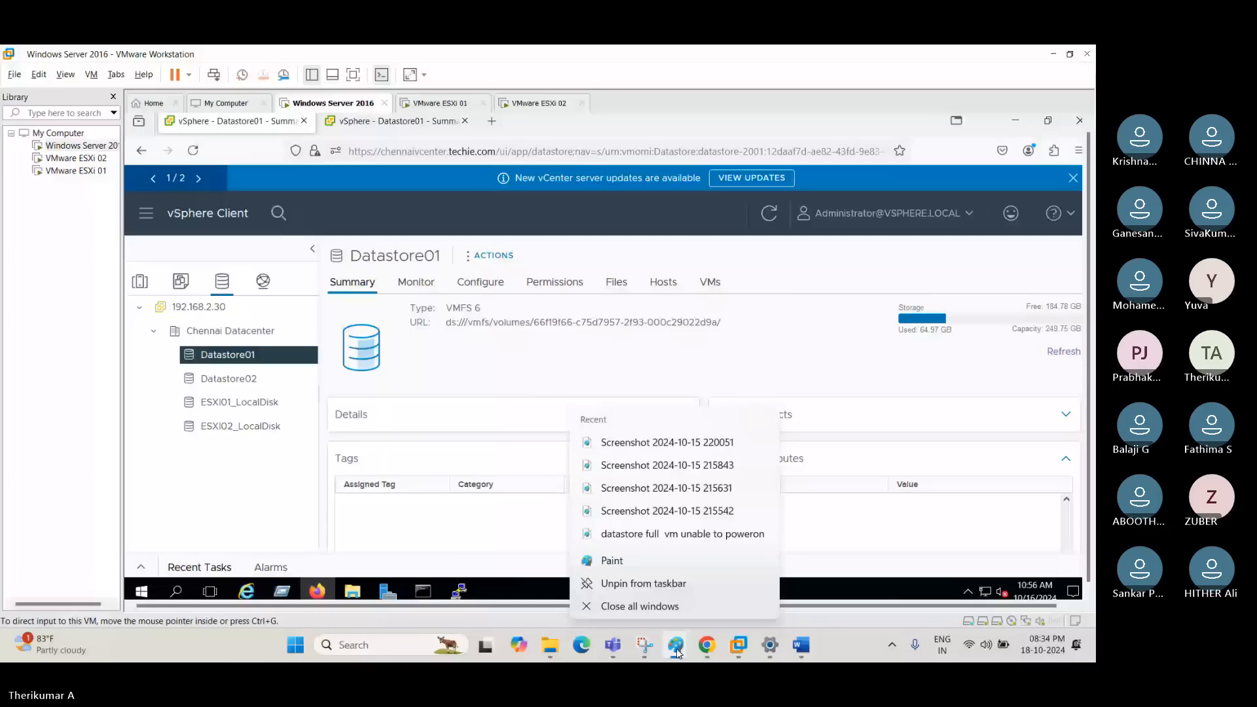
left_click(677, 650)
scroll(990, 325, "up", 2)
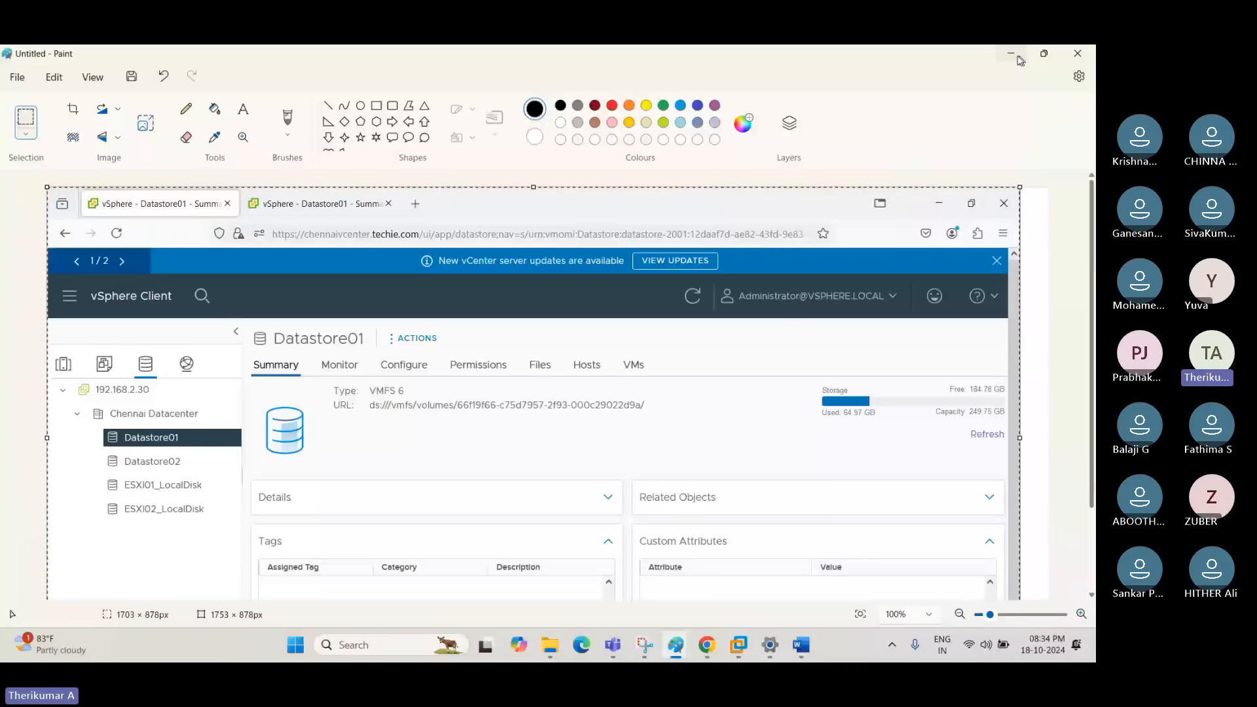
- Highlight the capacity on Datastore01's Summary page in the VM, and review the storage and operations team messages in the Word document
left_click(739, 646)
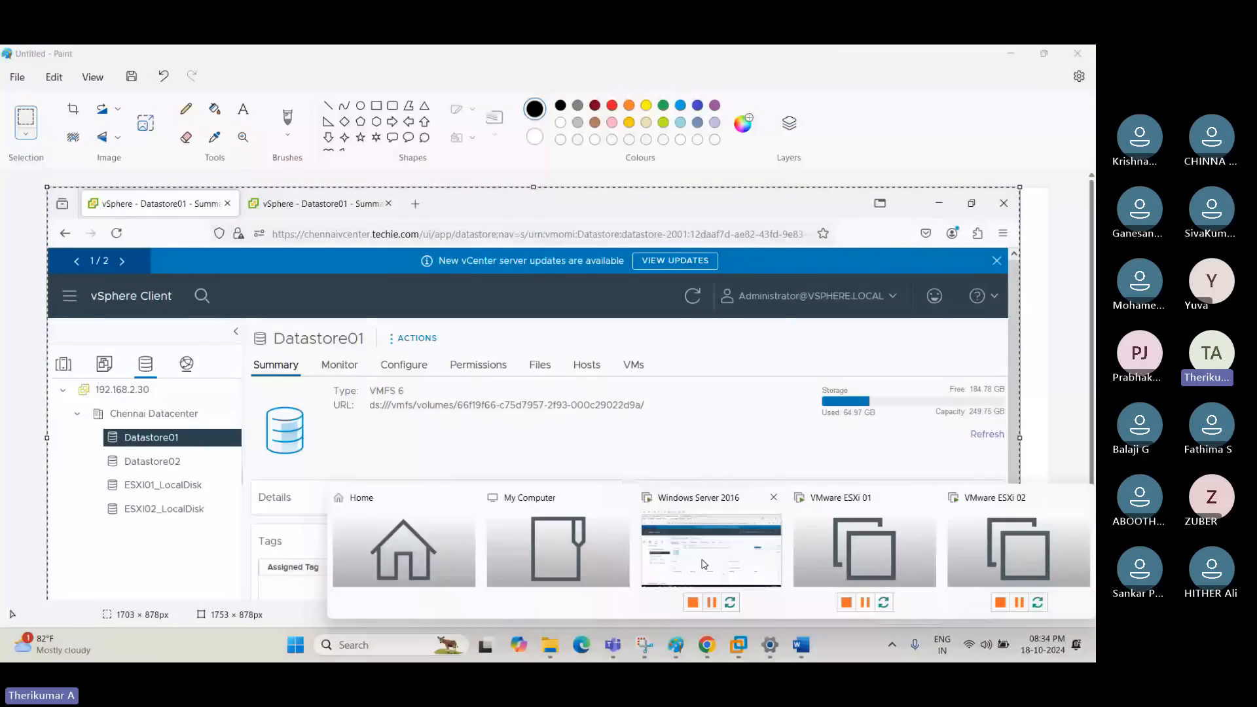
left_click(704, 565)
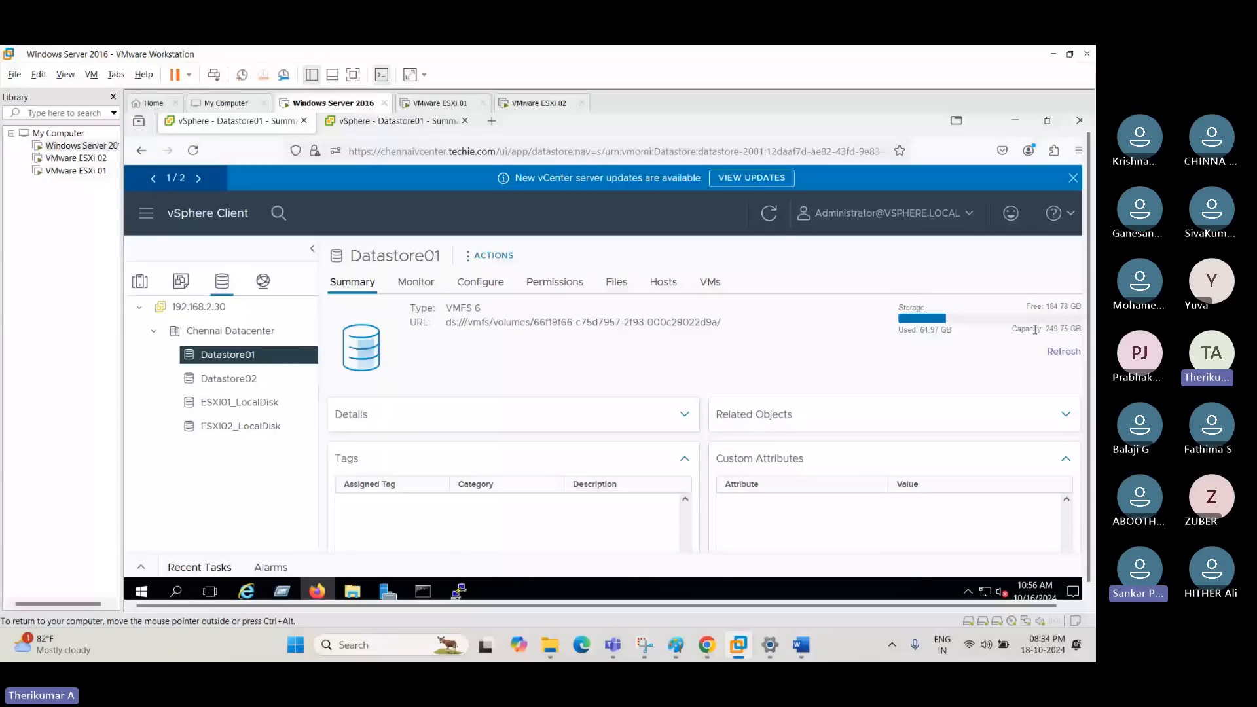
triple_click(1035, 330)
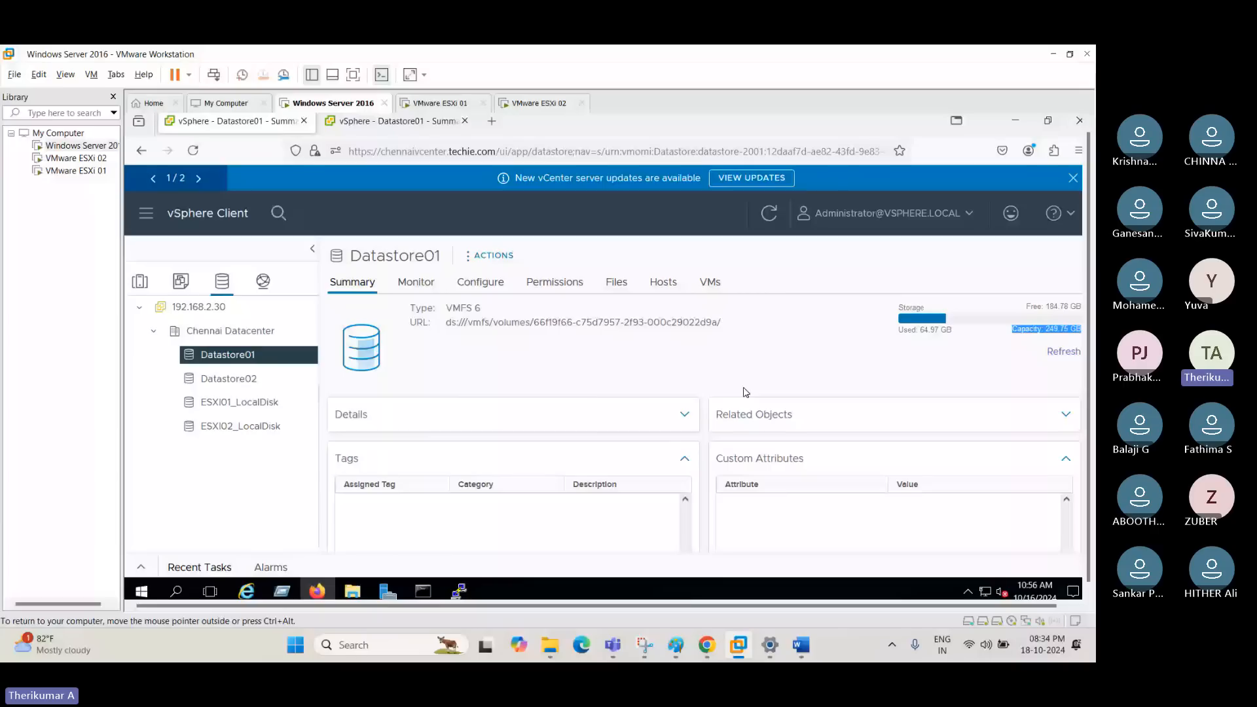
key("alt+Tab")
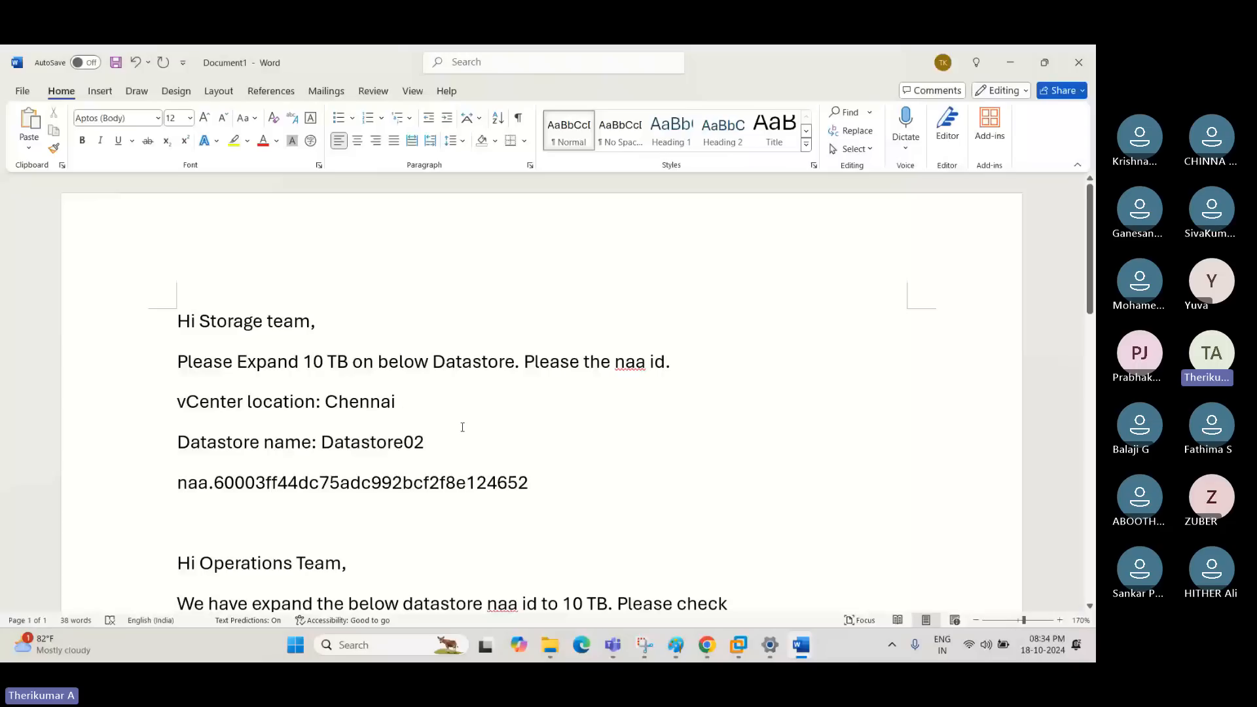
scroll(688, 462, "down", 1)
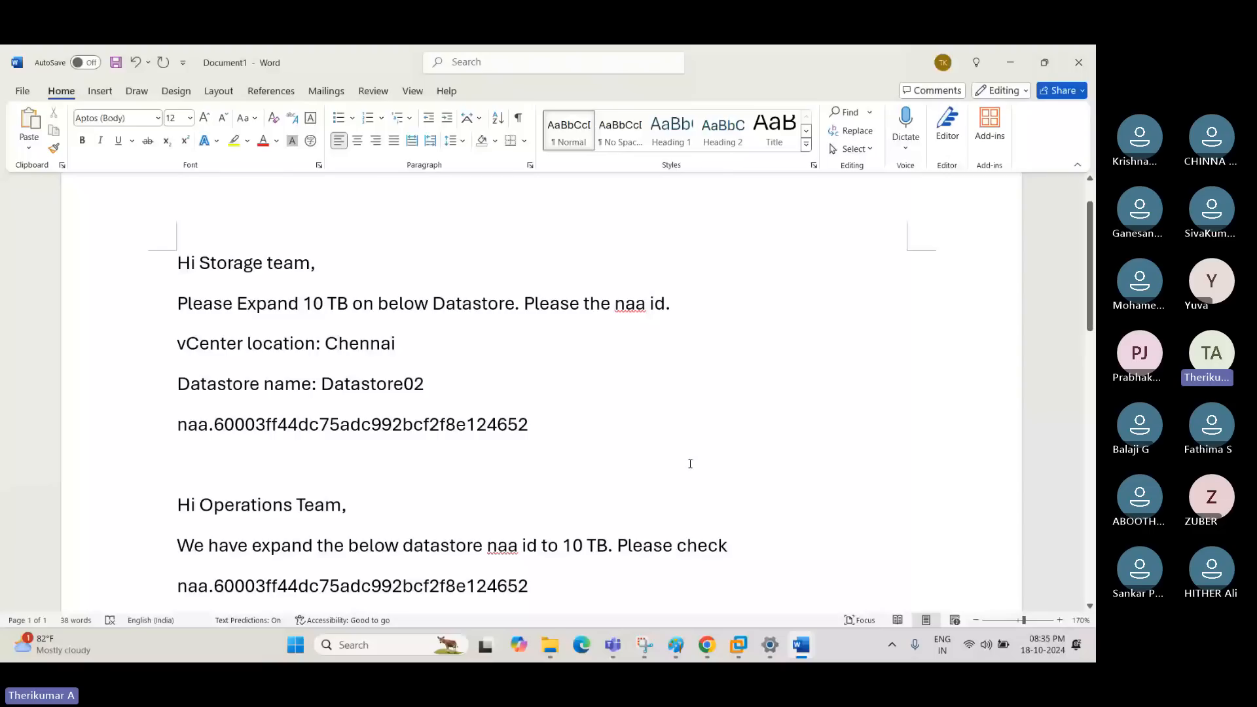
- Return to vSphere and point out the Refresh Capacity and Increase Datastore Capacity actions for Datastore01 without running them
key("alt+Tab")
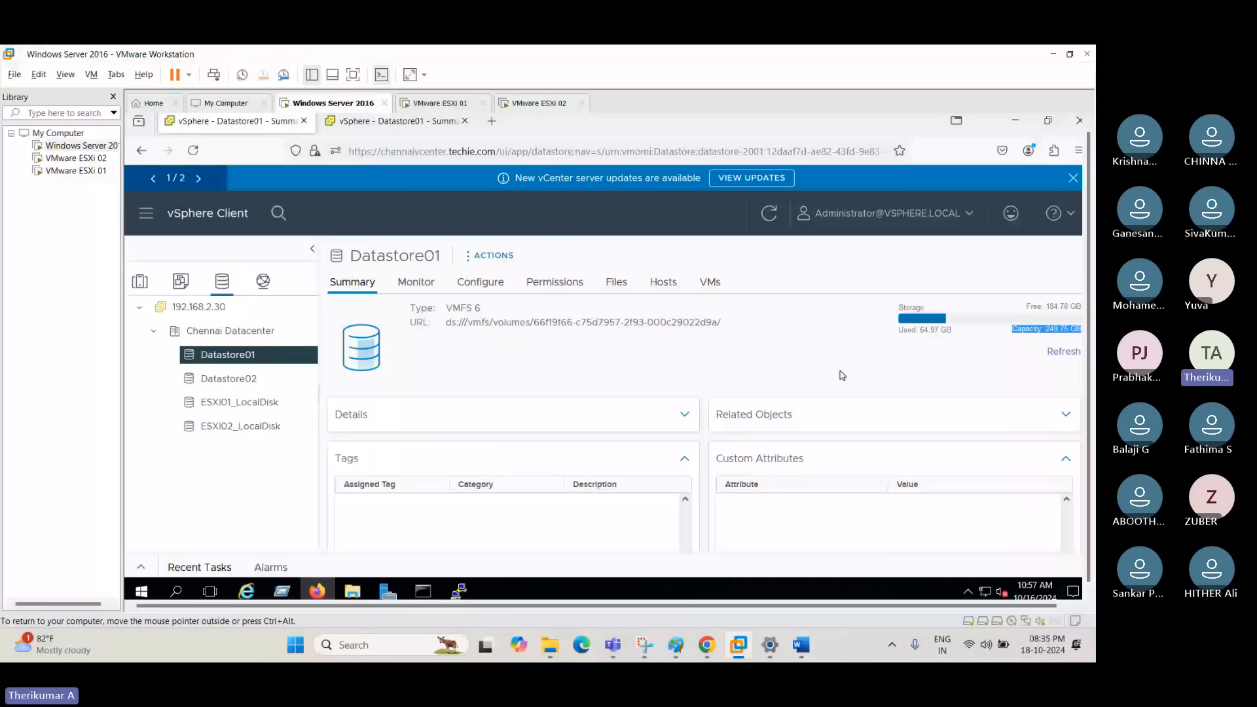
right_click(281, 355)
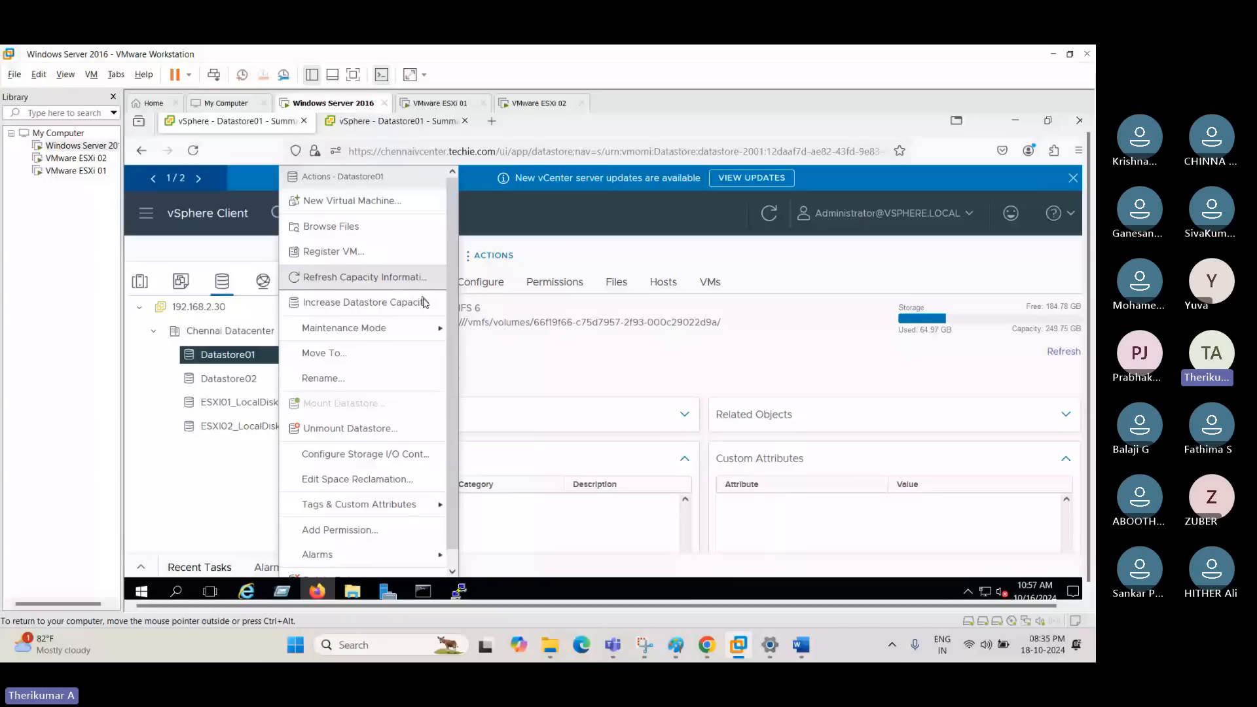
left_click(628, 375)
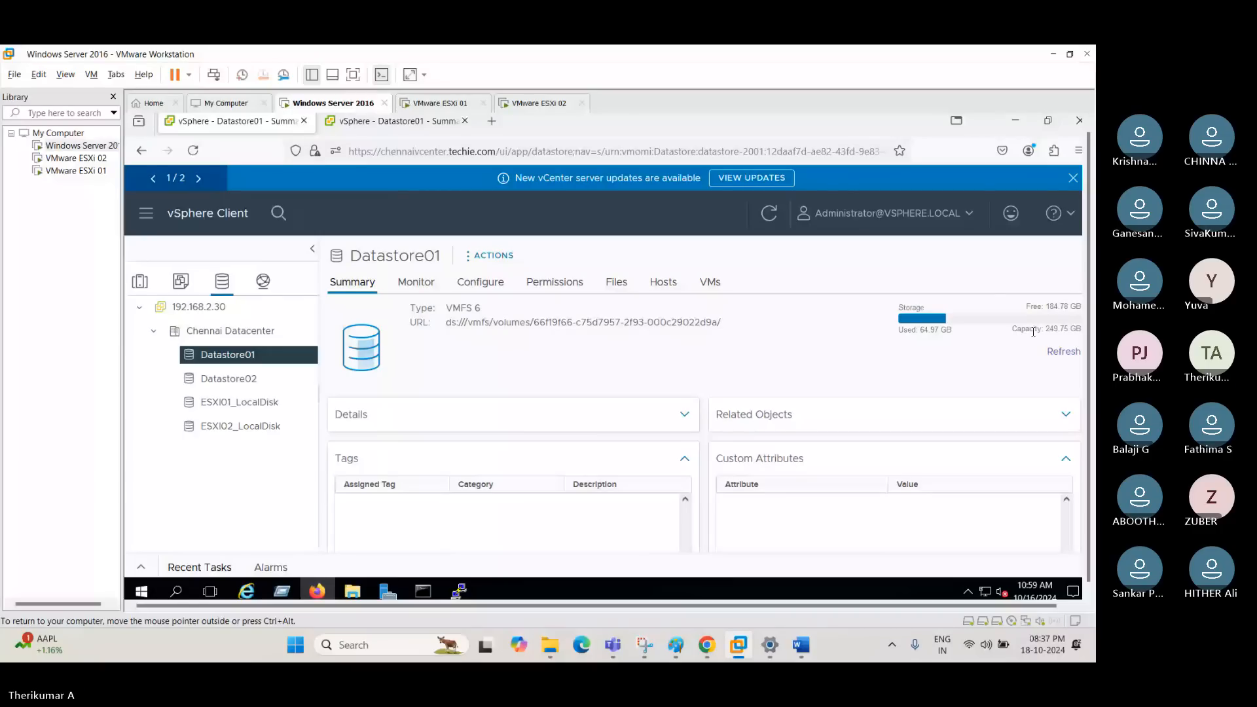
- Switch to the Microsoft Teams meeting window, check the transcript view, and minimize the window
key("alt+Tab")
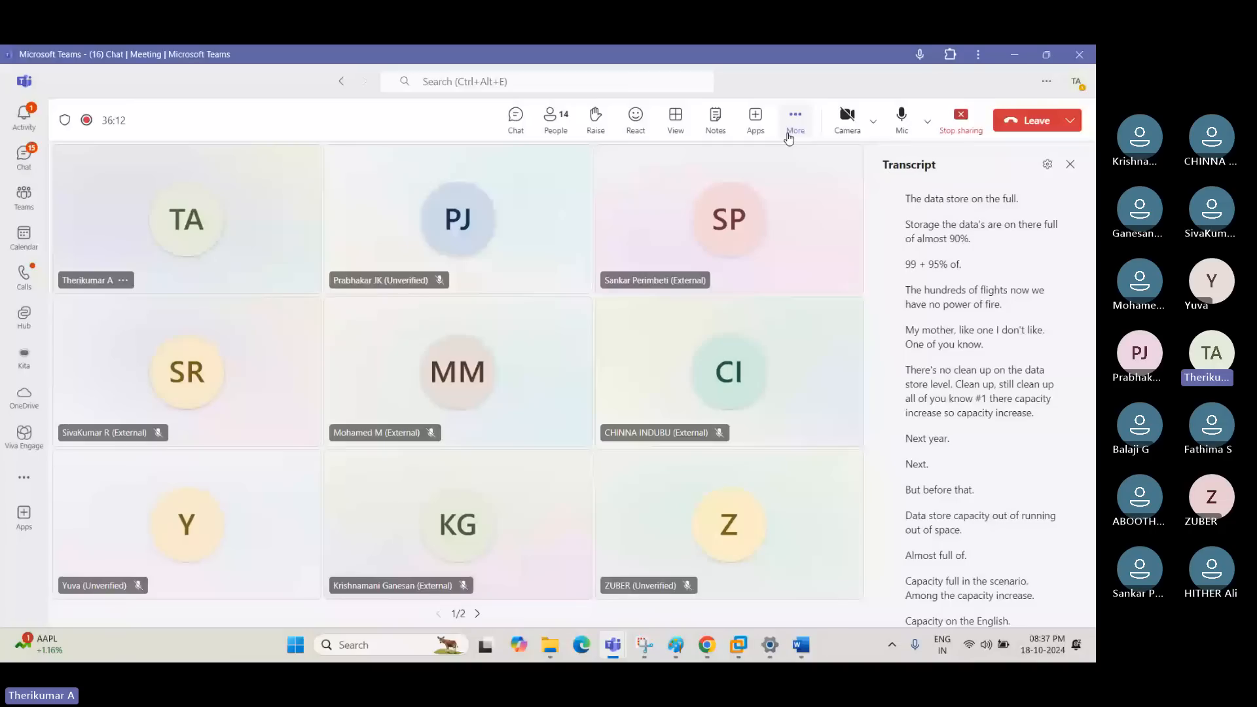
left_click(1014, 55)
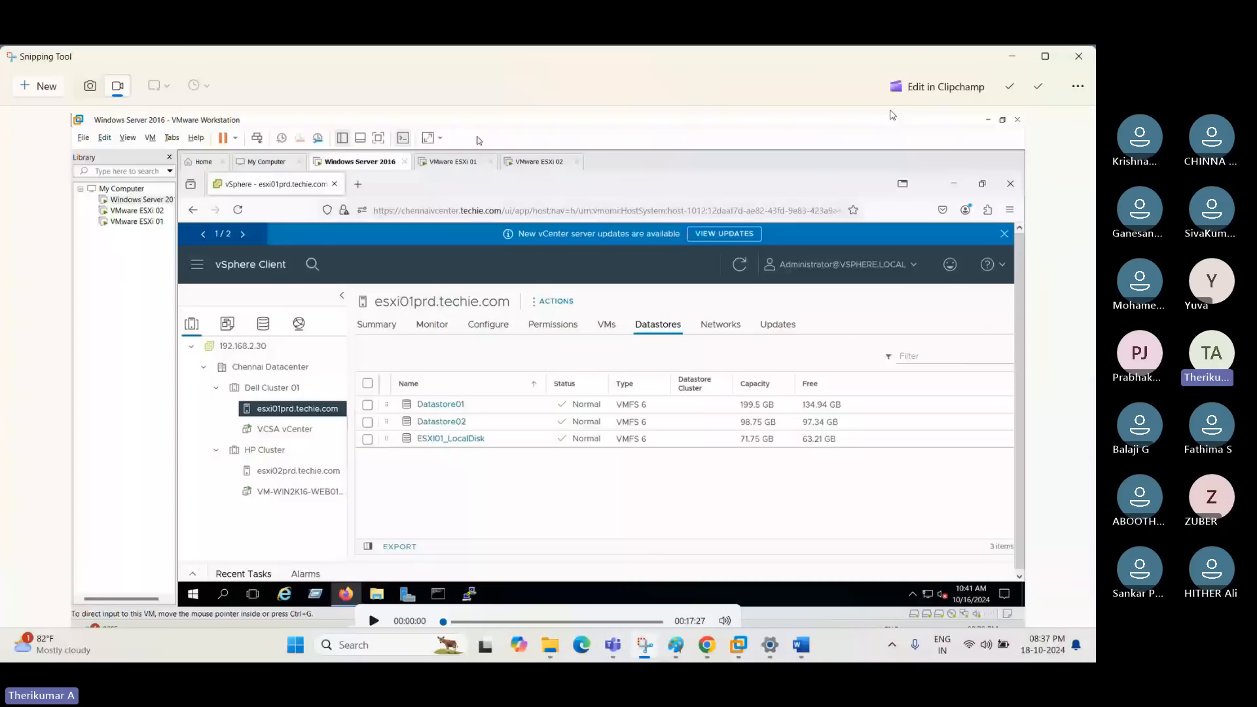